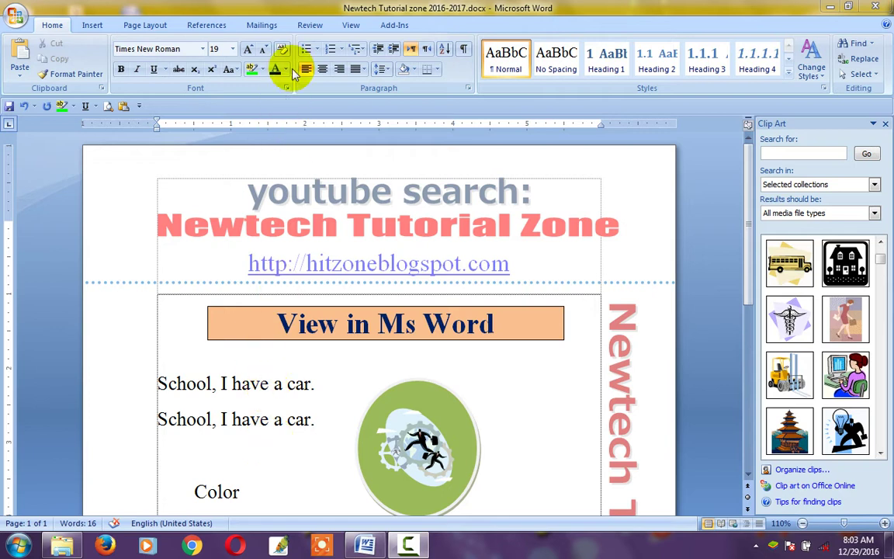
# Step: Show the View tab's document view commands and scroll through the 'View in Ms Word' page in Print Layout
pyautogui.click(350, 25)
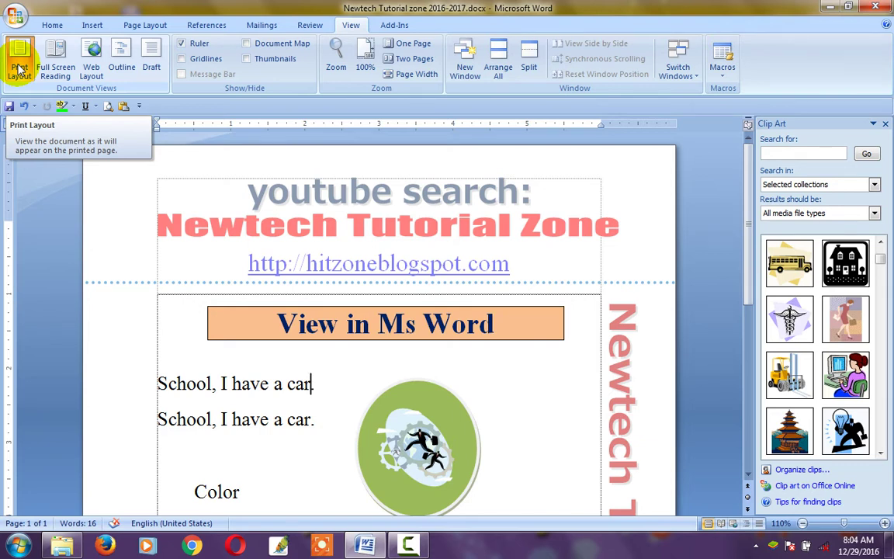
pyautogui.moveTo(363, 466)
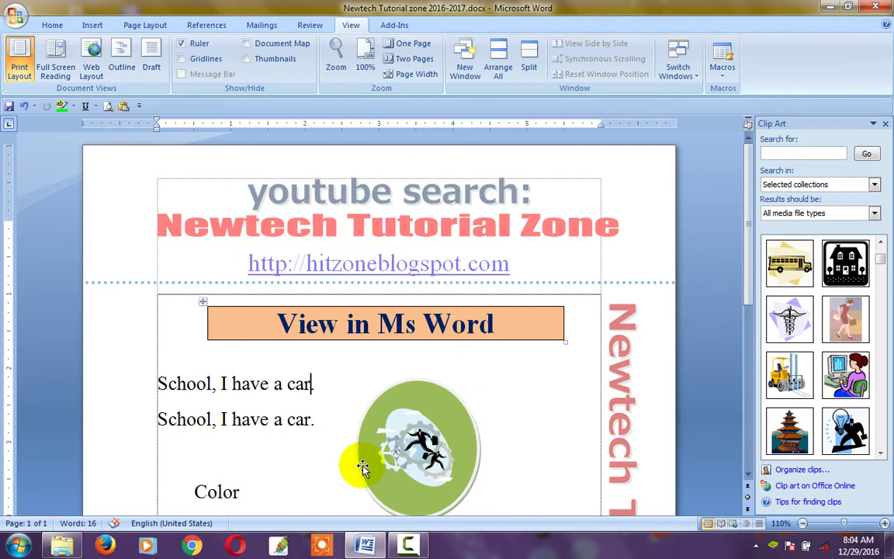
pyautogui.scroll(-4, 248, 359)
pyautogui.scroll(-3, 248, 359)
pyautogui.scroll(-1, 249, 357)
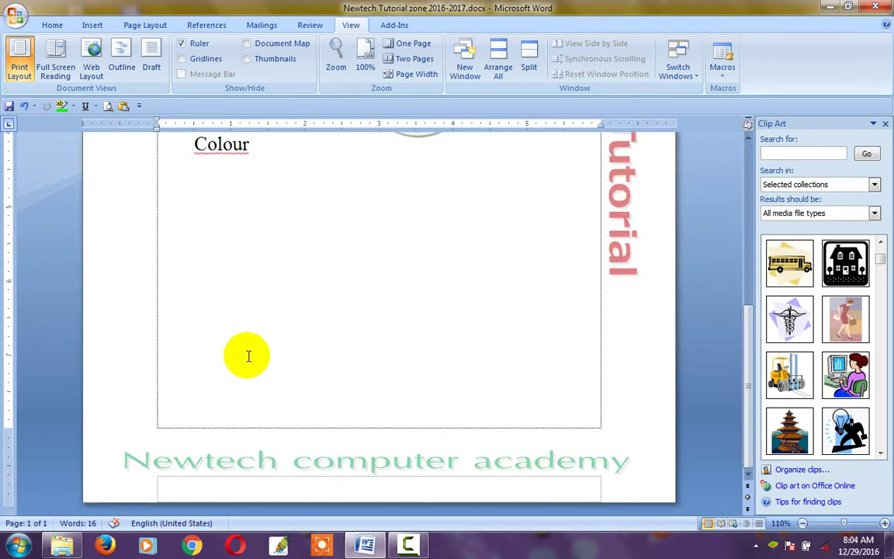
pyautogui.scroll(5, 249, 356)
pyautogui.scroll(3, 248, 350)
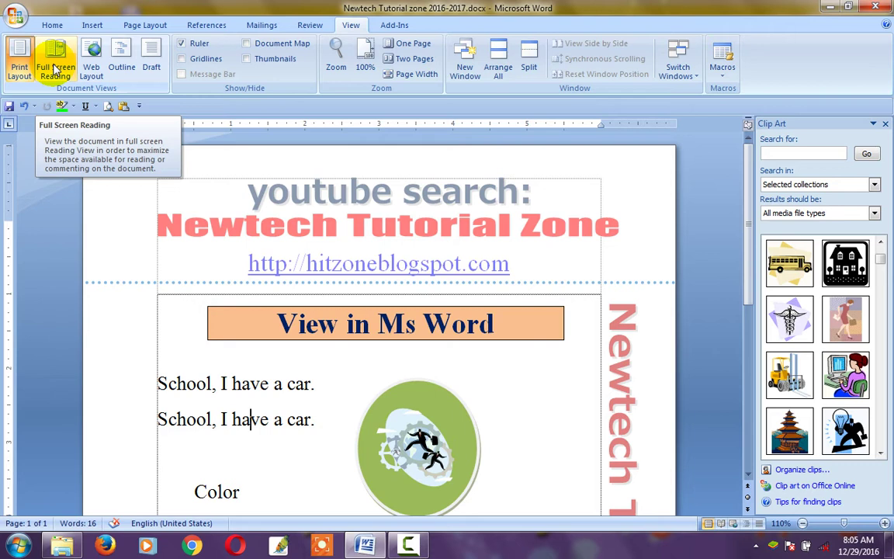
pyautogui.click(255, 353)
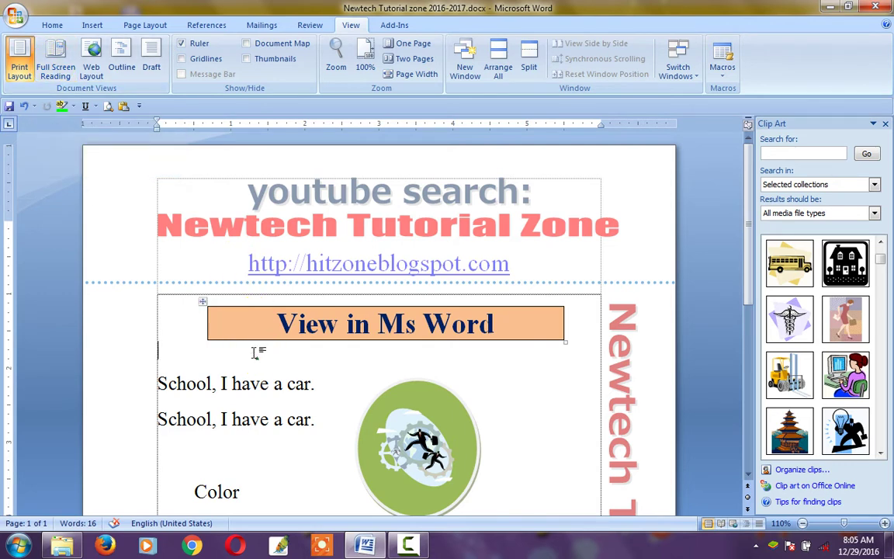
# Step: Switch the 'View in Ms Word' document to Full Screen Reading, shown as Screen 1 of 1
pyautogui.click(20, 68)
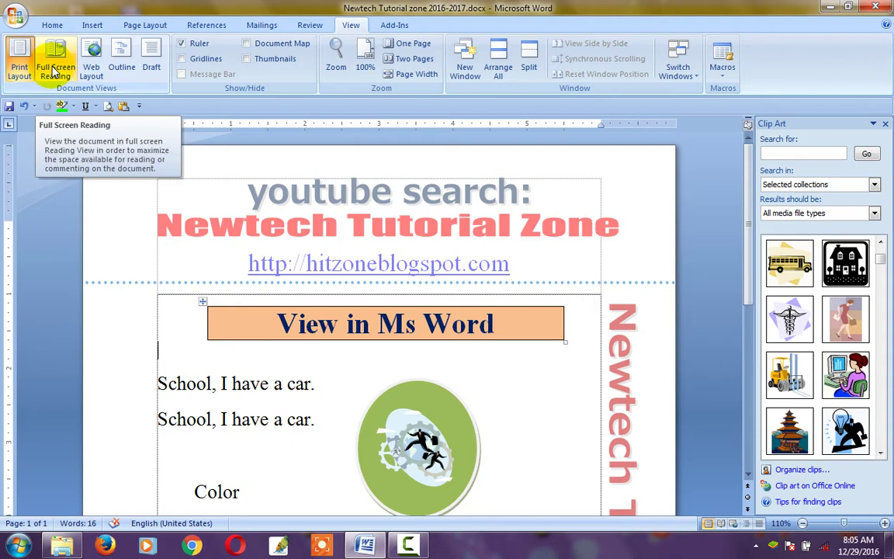
pyautogui.click(54, 71)
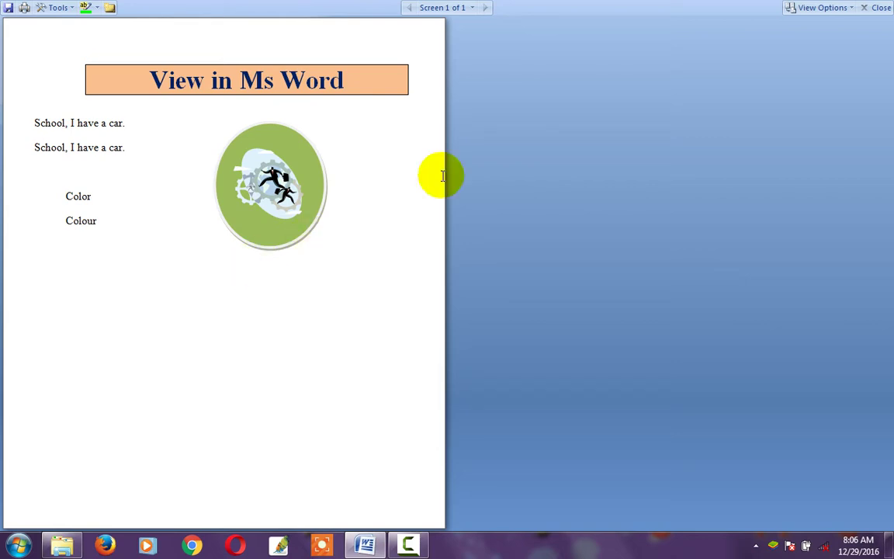
# Step: Close Full Screen Reading and preview the document in Web Layout view
pyautogui.click(881, 9)
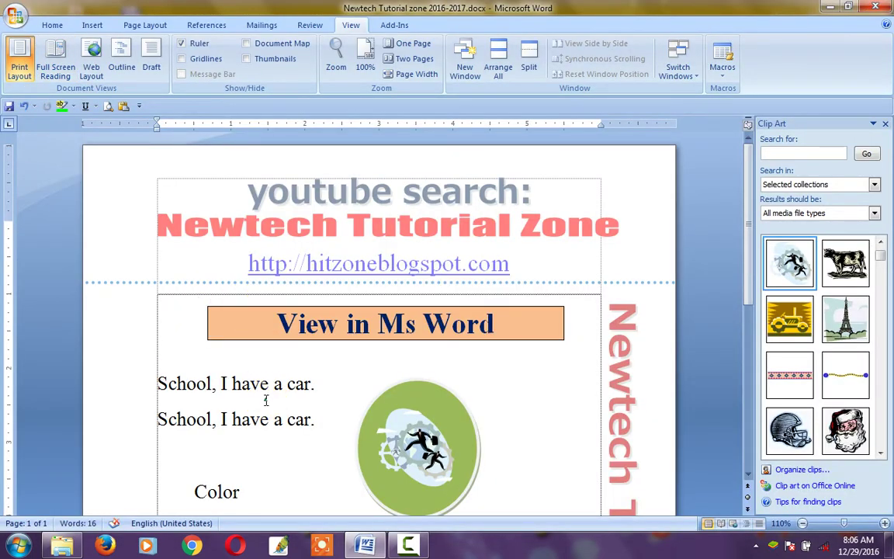
pyautogui.click(234, 312)
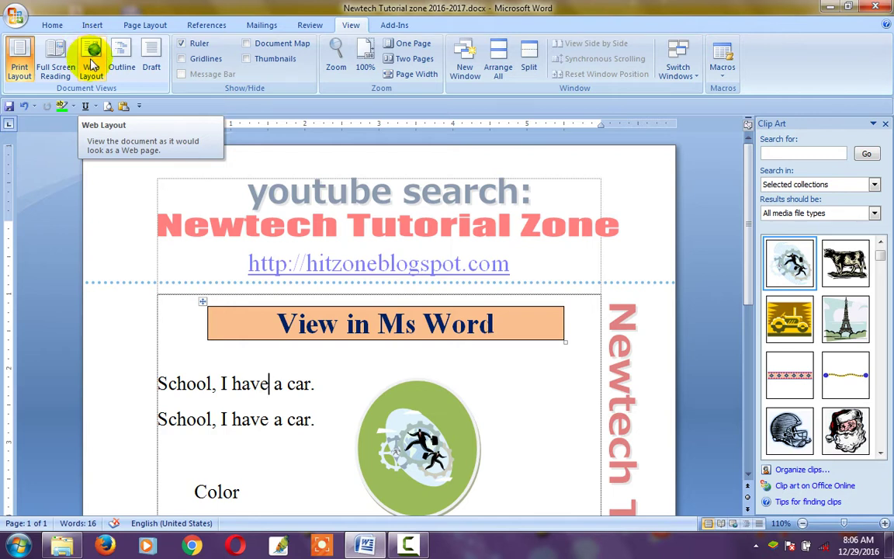
pyautogui.click(91, 66)
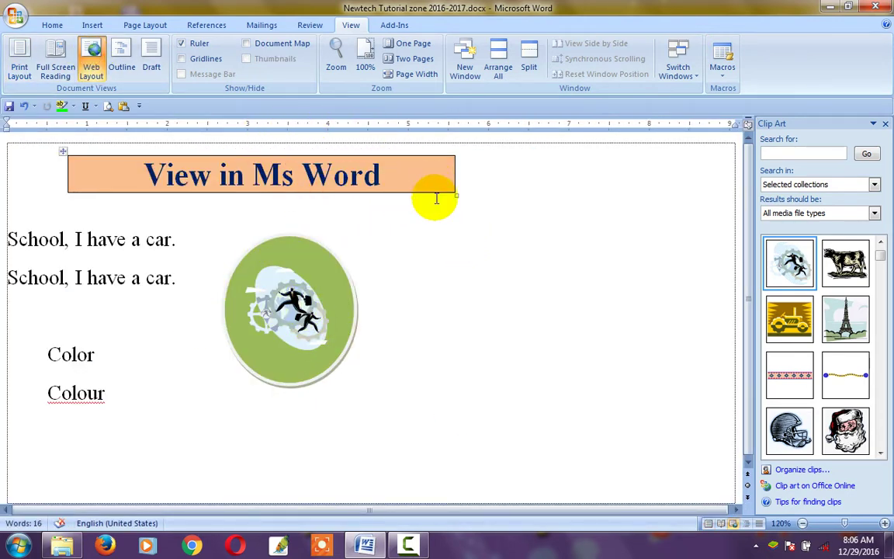
pyautogui.click(409, 265)
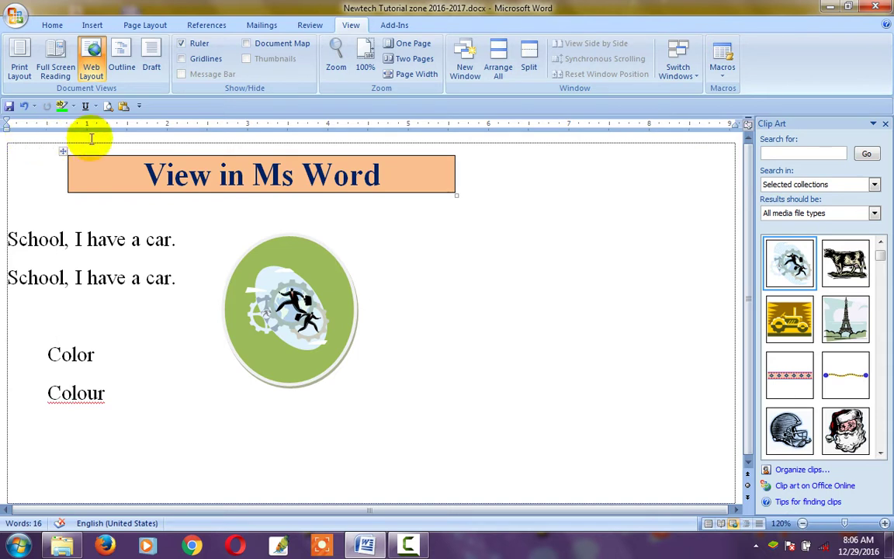
# Step: Return the document from Web Layout to Print Layout view
pyautogui.click(106, 412)
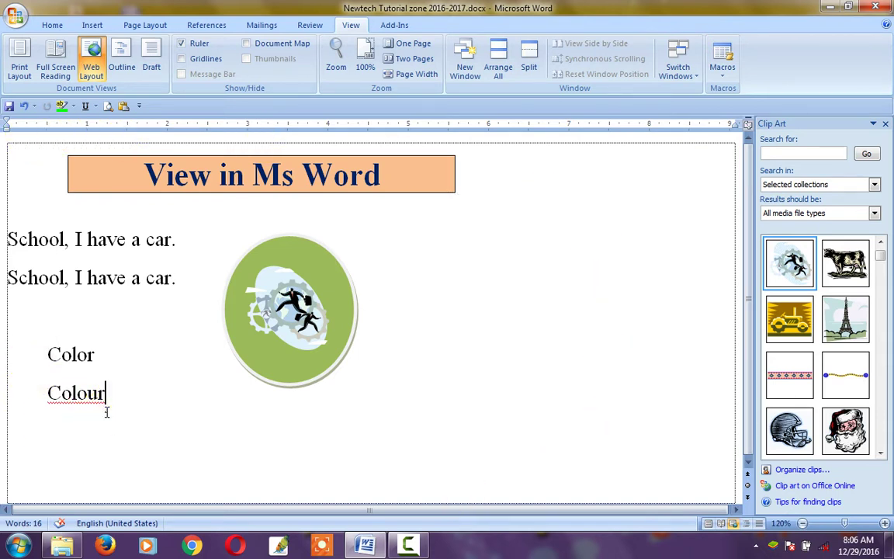
pyautogui.click(107, 412)
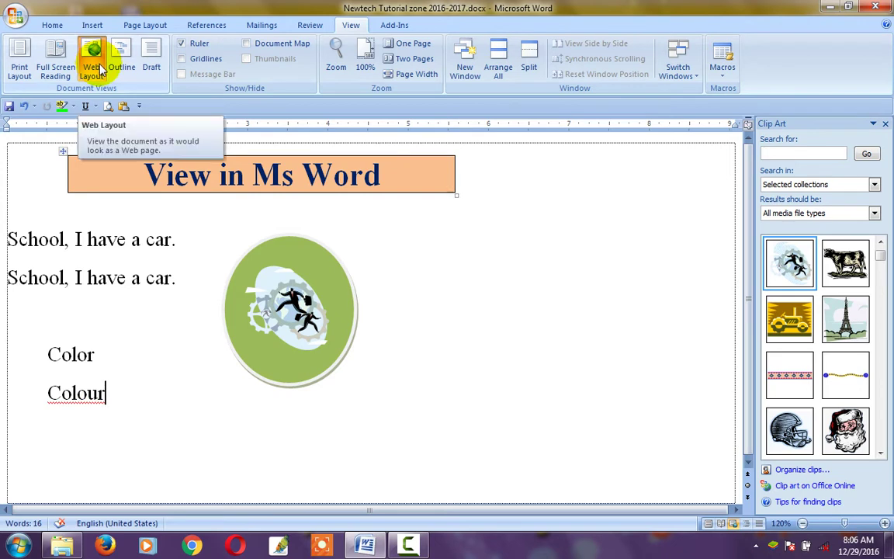
pyautogui.click(21, 69)
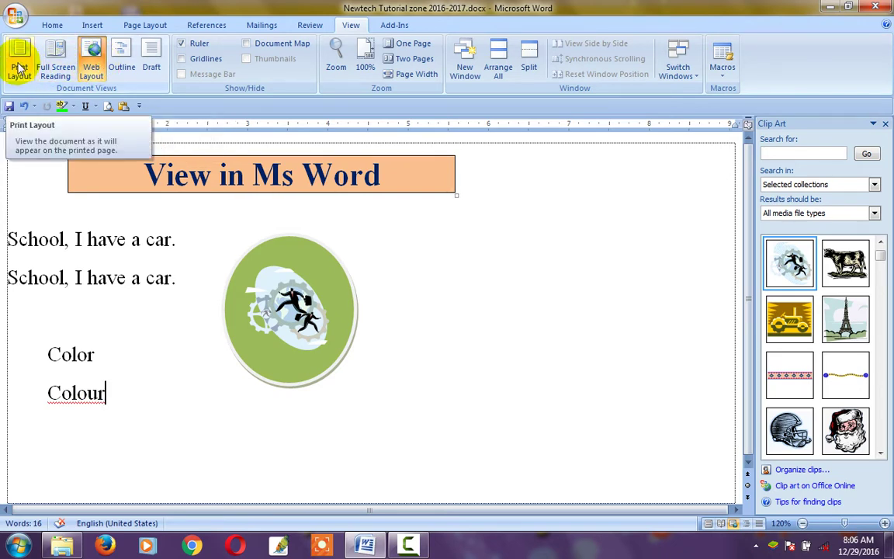
pyautogui.click(20, 68)
# Step: Switch the document to Outline view, listing each paragraph as a bulleted item
pyautogui.click(316, 289)
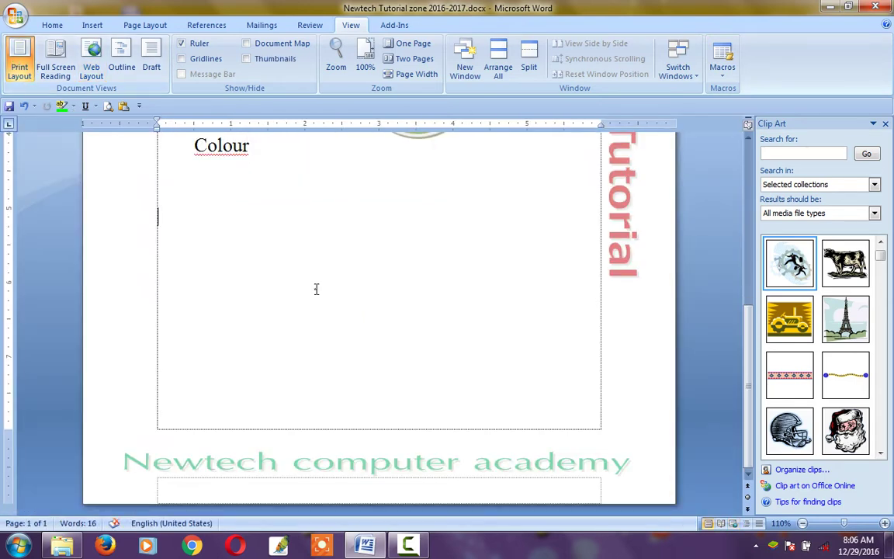
pyautogui.scroll(7, 315, 288)
pyautogui.scroll(3, 316, 290)
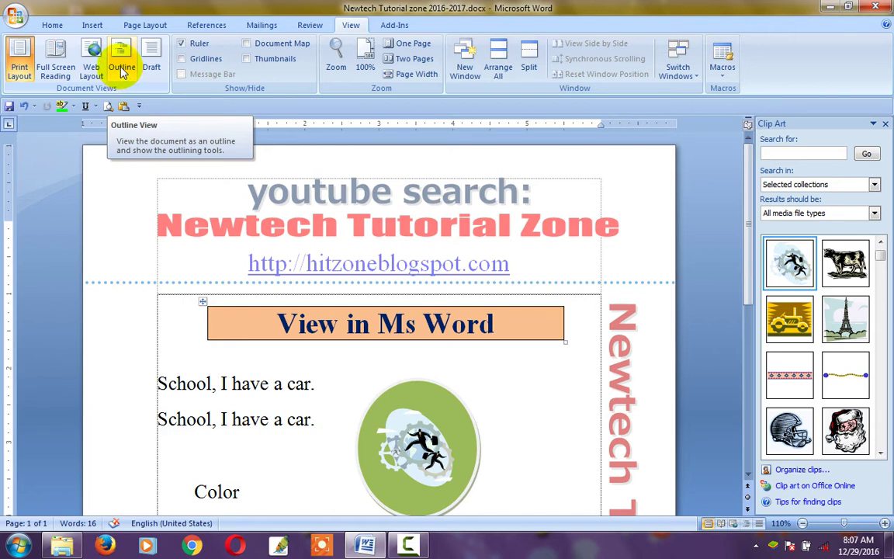
pyautogui.click(122, 70)
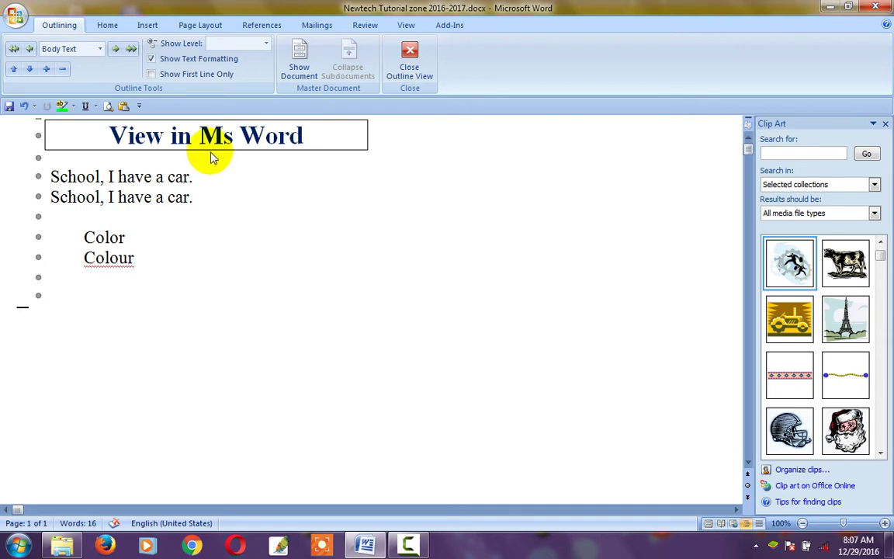
# Step: Close Outline view and return to Print Layout with the View tab showing
pyautogui.click(409, 70)
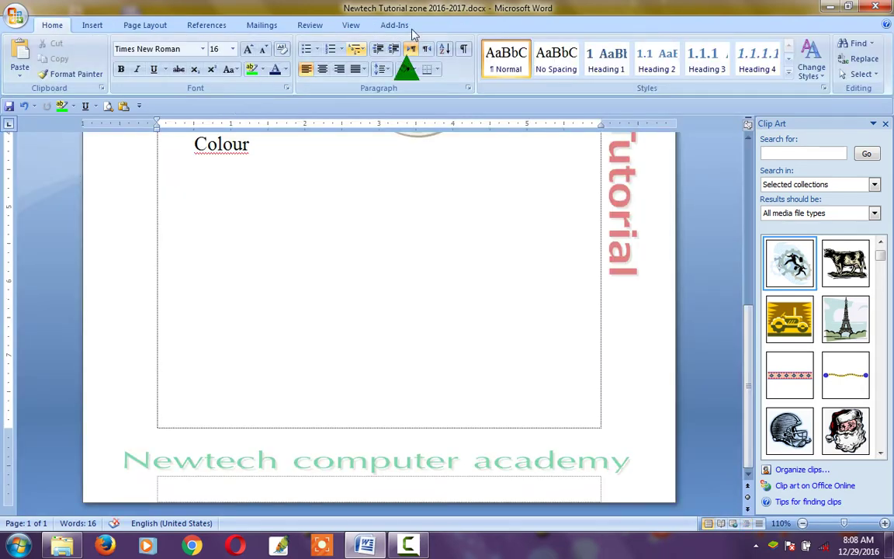
pyautogui.click(350, 26)
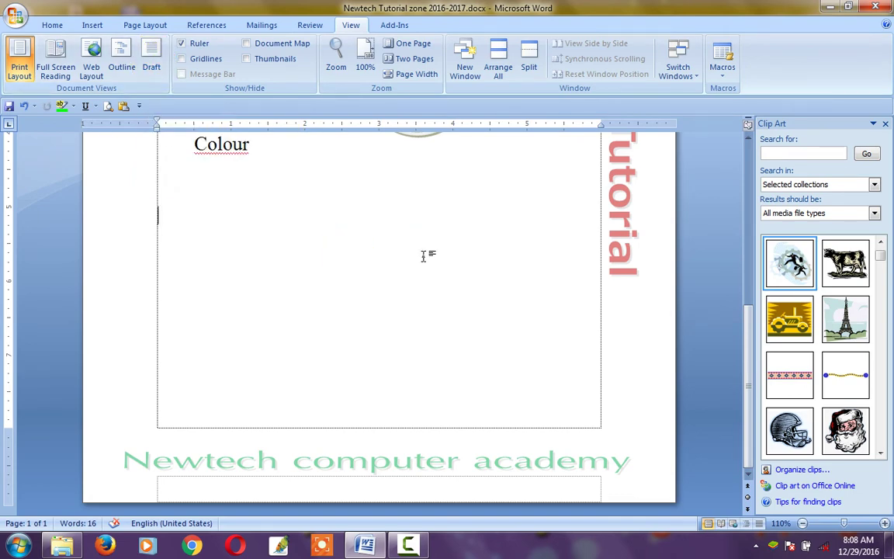
pyautogui.scroll(2, 423, 256)
pyautogui.scroll(3, 423, 256)
pyautogui.scroll(5, 423, 256)
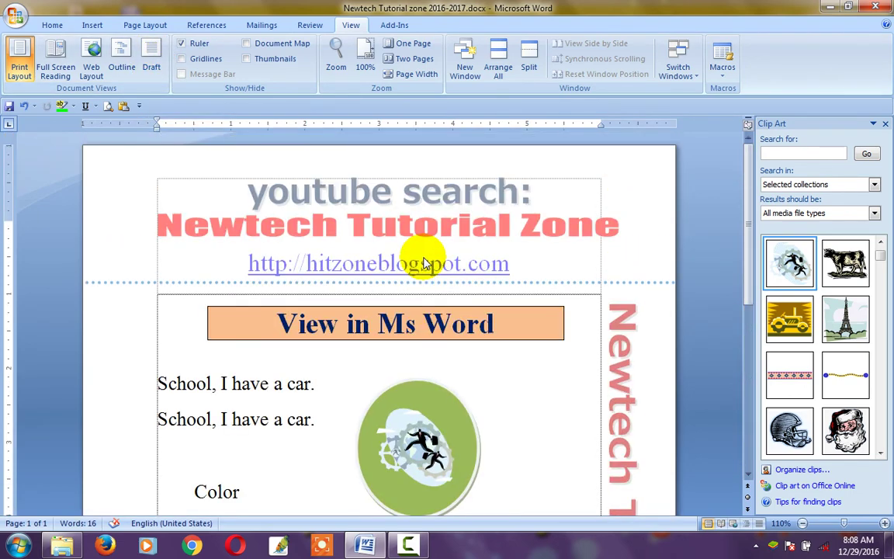
# Step: Scroll through the document's 15 pages in Print Layout
pyautogui.scroll(-5, 419, 260)
pyautogui.scroll(-4, 416, 272)
pyautogui.scroll(6, 388, 326)
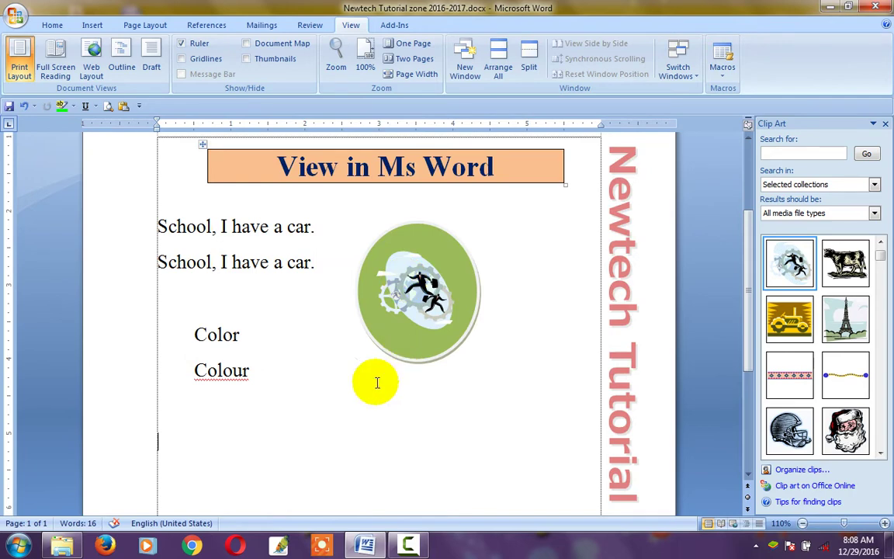
pyautogui.scroll(-6, 355, 412)
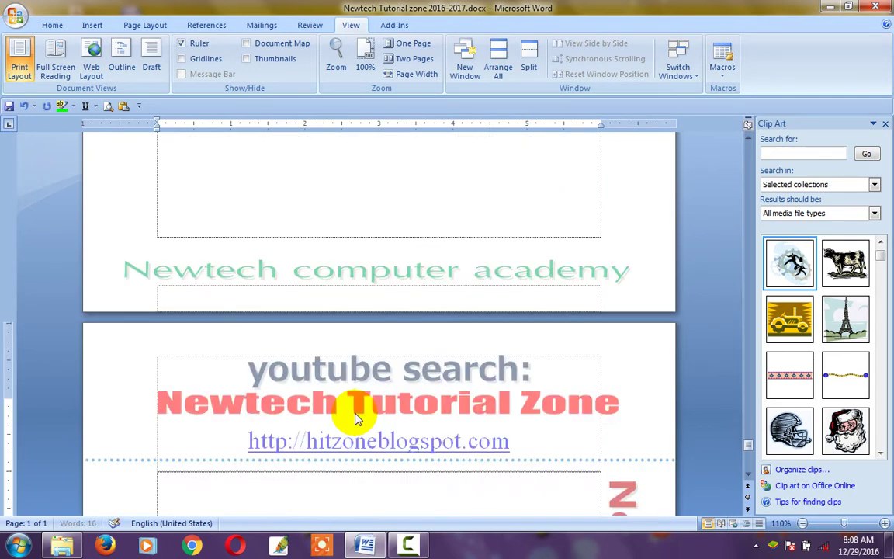
pyautogui.scroll(-5, 353, 415)
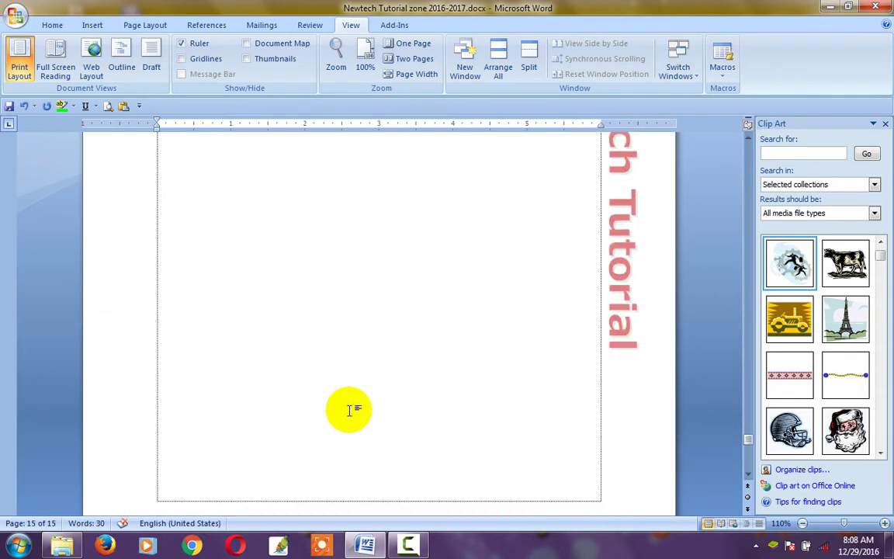
pyautogui.scroll(3, 349, 415)
pyautogui.scroll(-4, 349, 415)
pyautogui.scroll(8, 349, 411)
pyautogui.scroll(-6, 349, 412)
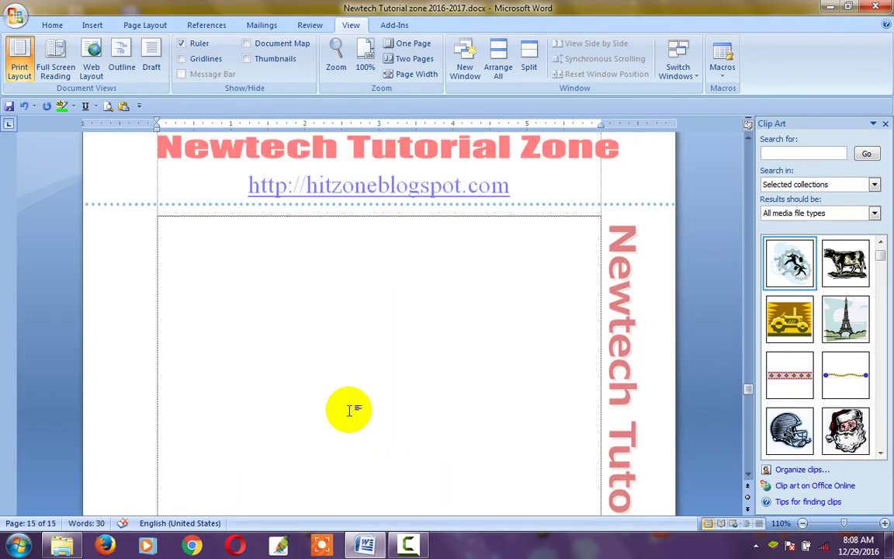
pyautogui.scroll(-6, 349, 410)
pyautogui.scroll(6, 349, 410)
pyautogui.scroll(-5, 349, 410)
pyautogui.scroll(9, 349, 410)
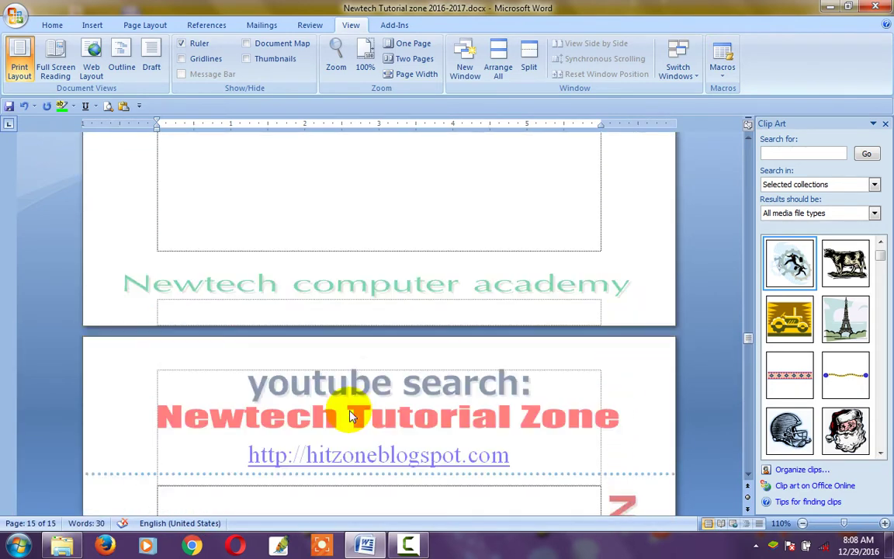
pyautogui.scroll(-9, 349, 410)
pyautogui.scroll(8, 349, 410)
pyautogui.scroll(-8, 350, 410)
pyautogui.scroll(6, 350, 410)
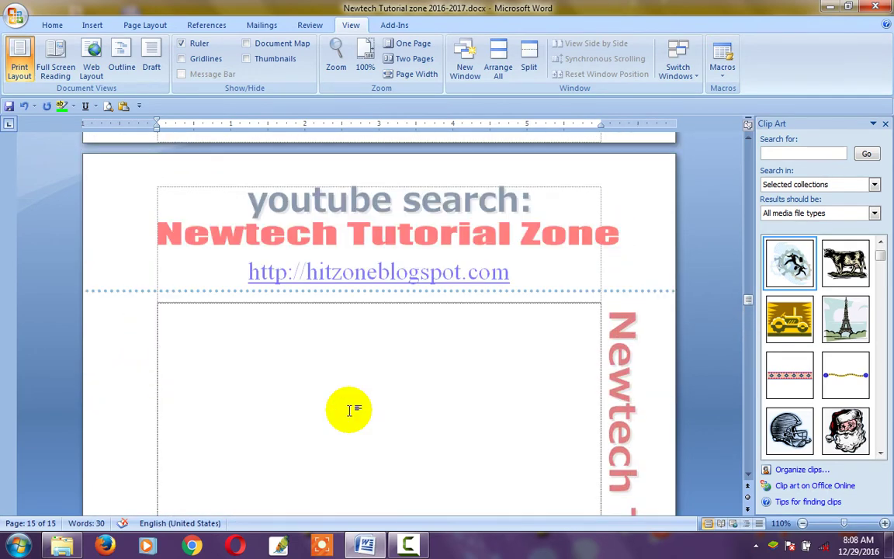
pyautogui.scroll(5, 349, 410)
pyautogui.scroll(-5, 349, 409)
pyautogui.scroll(-10, 350, 410)
pyautogui.scroll(7, 349, 410)
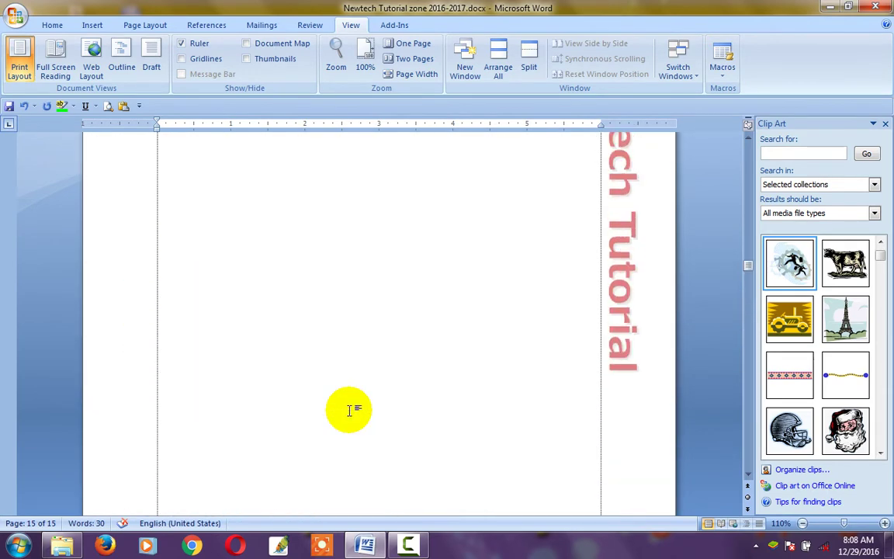
pyautogui.scroll(6, 350, 410)
pyautogui.scroll(5, 349, 410)
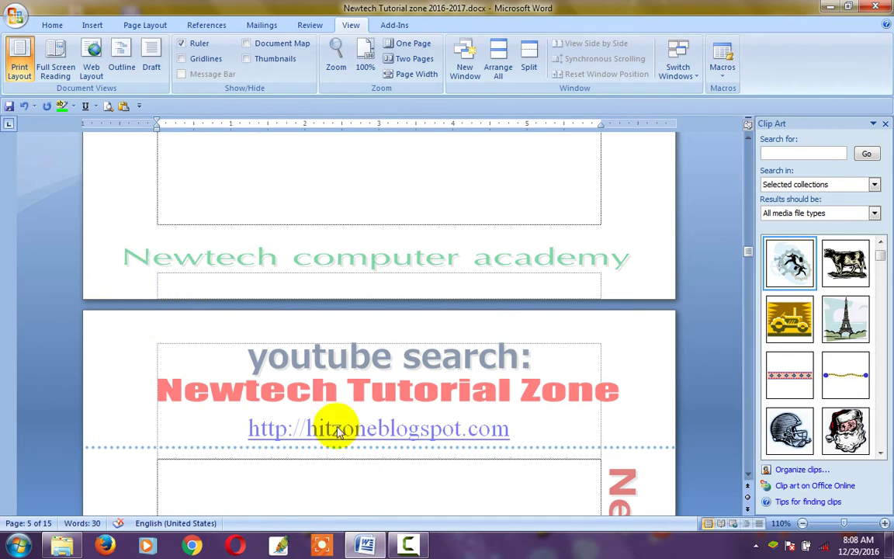
pyautogui.scroll(-6, 272, 403)
pyautogui.scroll(-3, 264, 466)
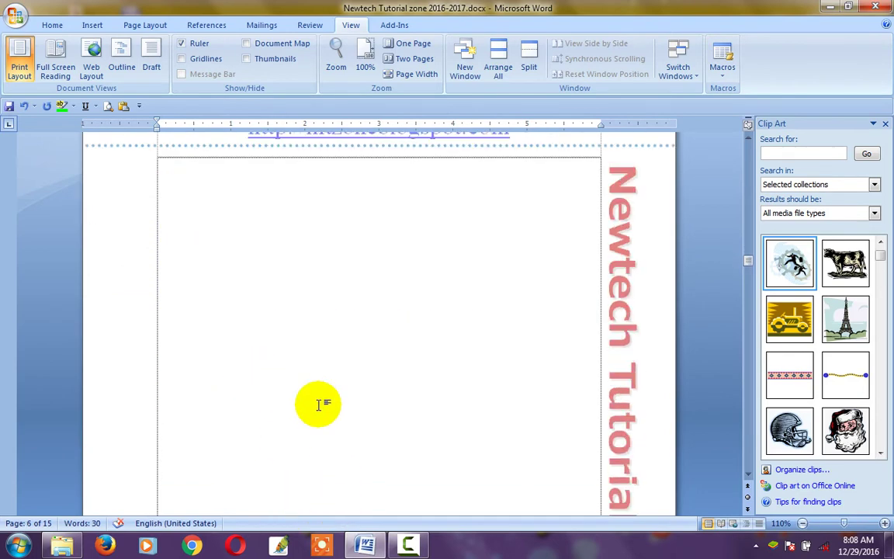
pyautogui.scroll(-4, 311, 380)
pyautogui.scroll(-5, 300, 345)
pyautogui.scroll(-1, 299, 364)
pyautogui.scroll(-5, 299, 372)
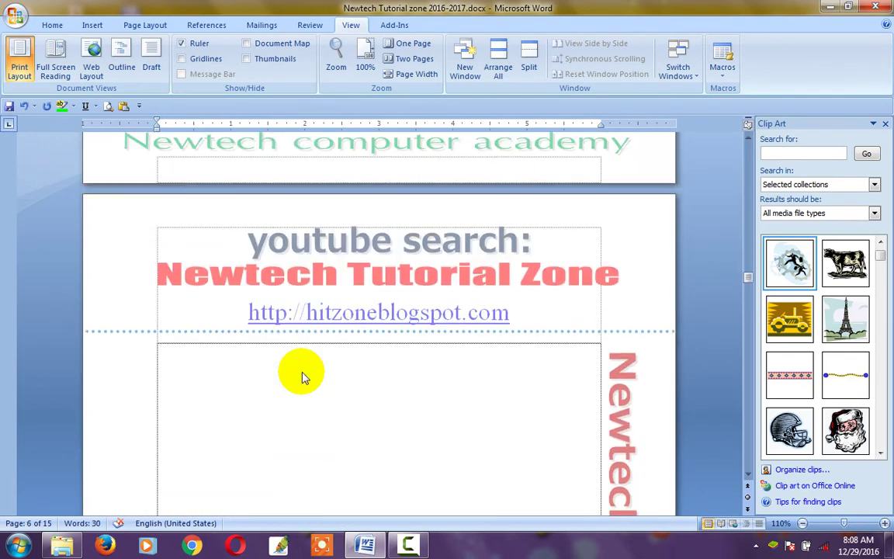
pyautogui.scroll(-10, 303, 371)
pyautogui.scroll(5, 301, 371)
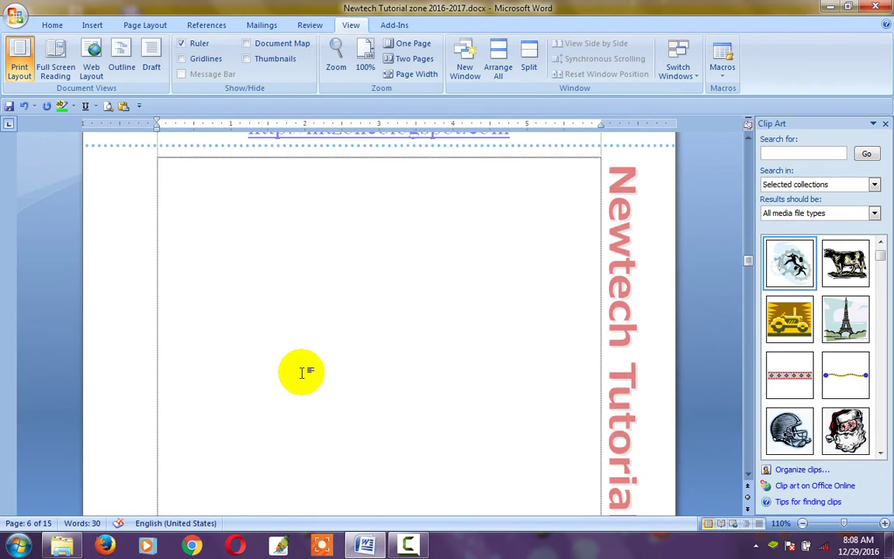
pyautogui.click(121, 56)
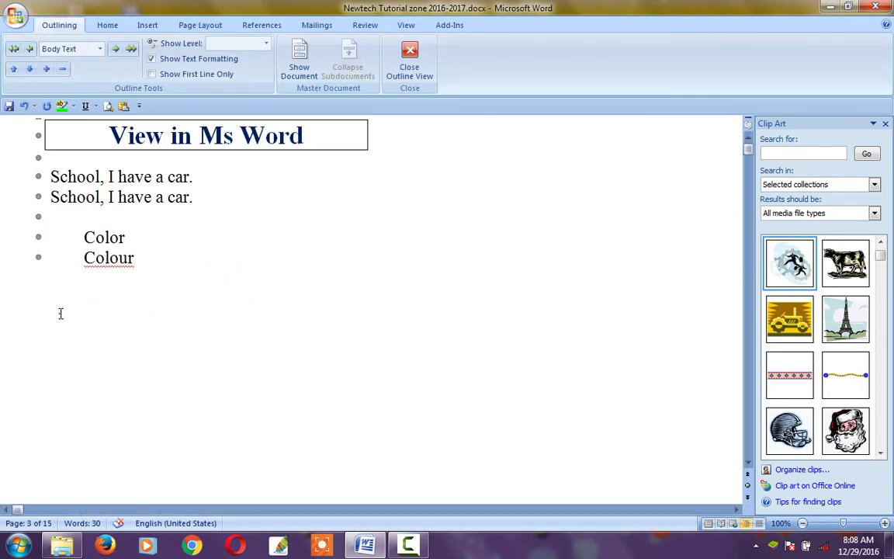
pyautogui.scroll(-2, 150, 406)
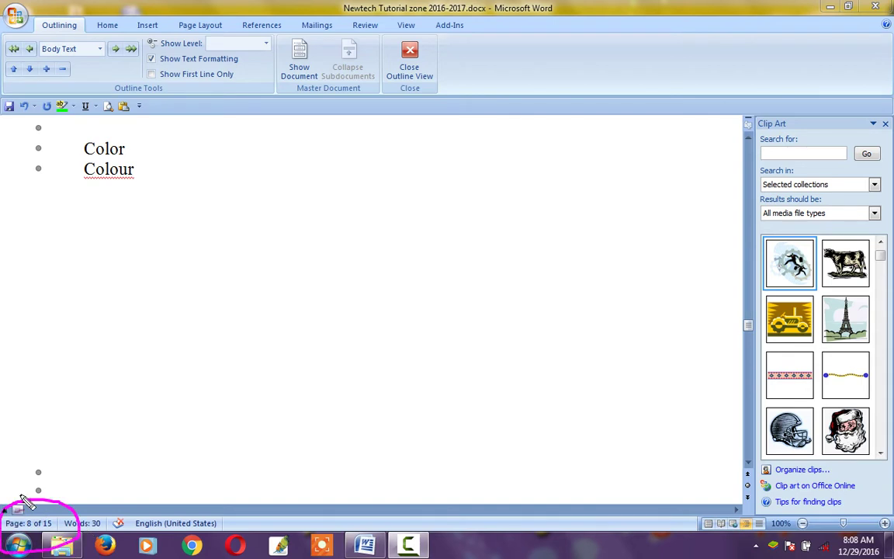
pyautogui.click(242, 458)
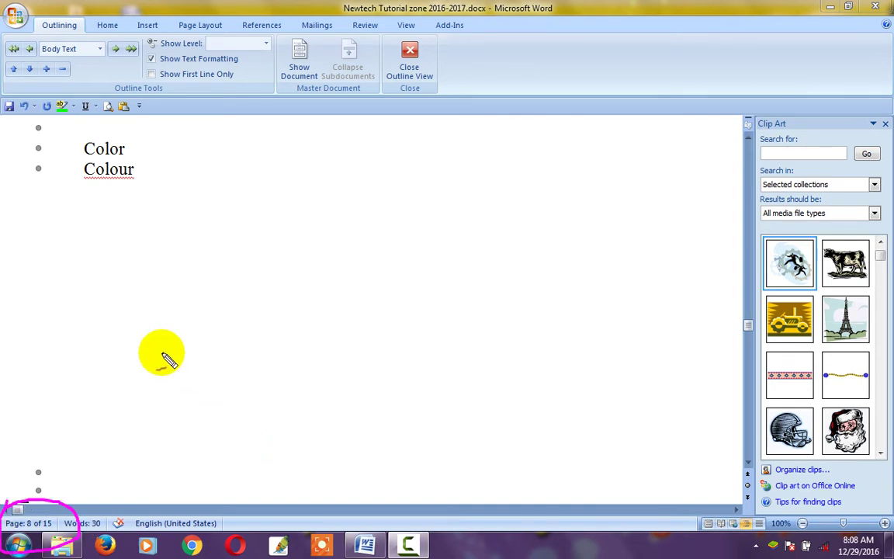
pyautogui.press('Escape')
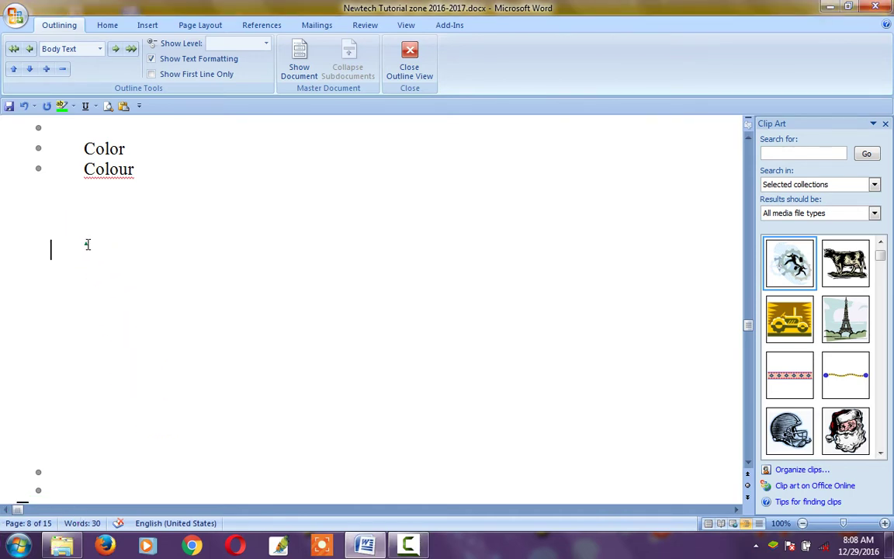
pyautogui.click(87, 245)
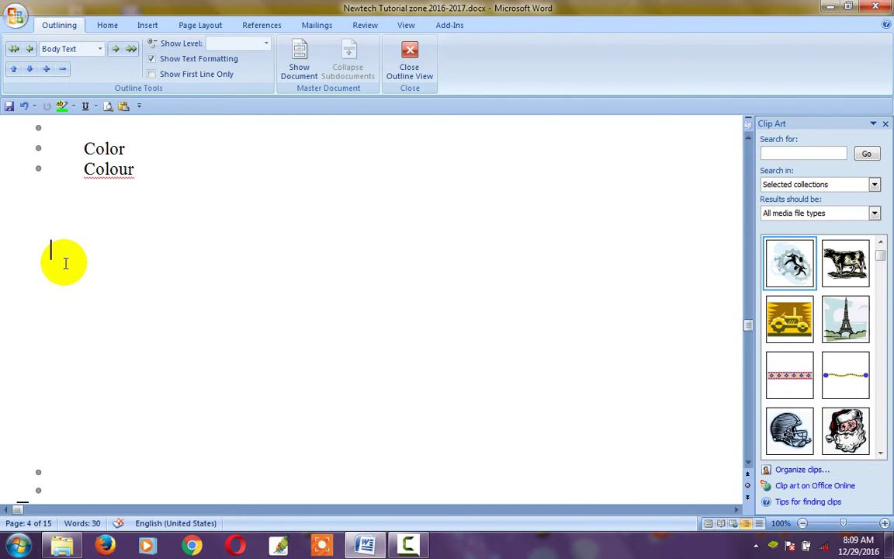
pyautogui.scroll(-1, 329, 310)
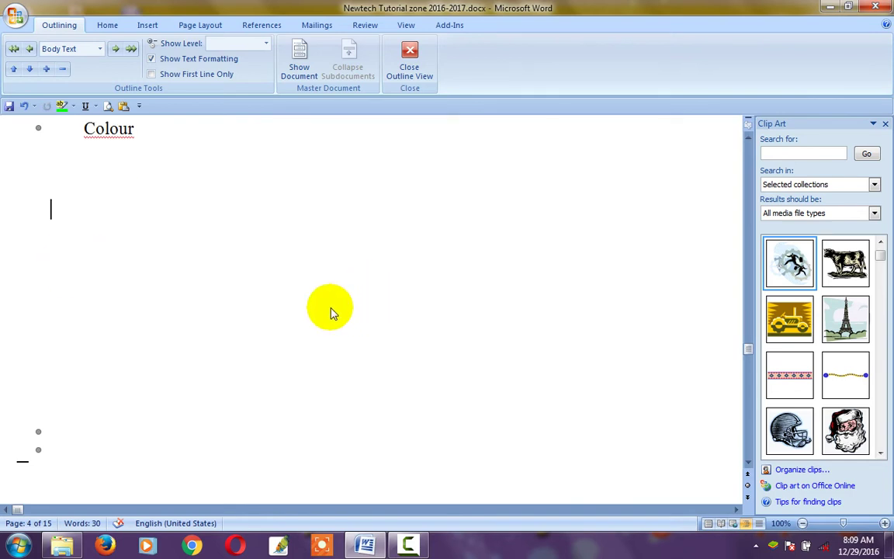
pyautogui.scroll(-3, 107, 324)
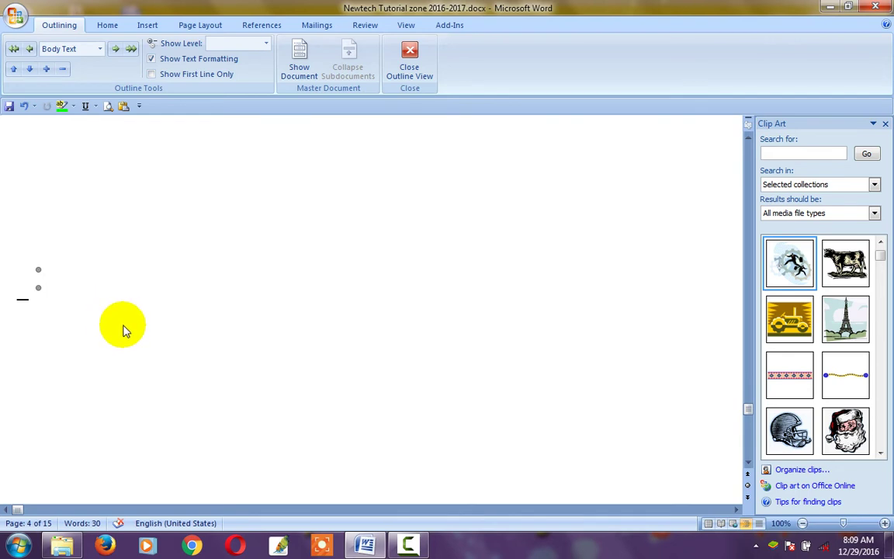
pyautogui.scroll(-1, 294, 349)
pyautogui.scroll(-2, 305, 363)
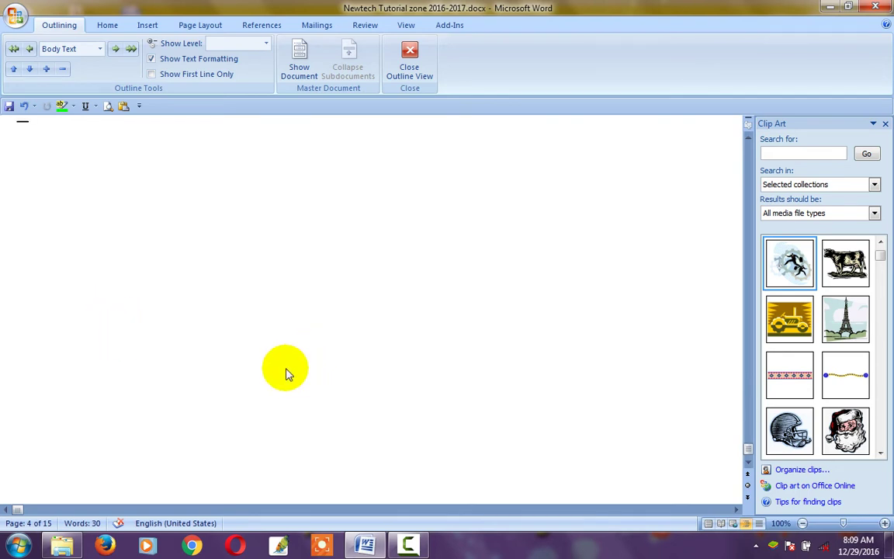
pyautogui.scroll(4, 289, 371)
pyautogui.scroll(4, 279, 355)
pyautogui.scroll(-4, 466, 347)
pyautogui.scroll(-1, 628, 400)
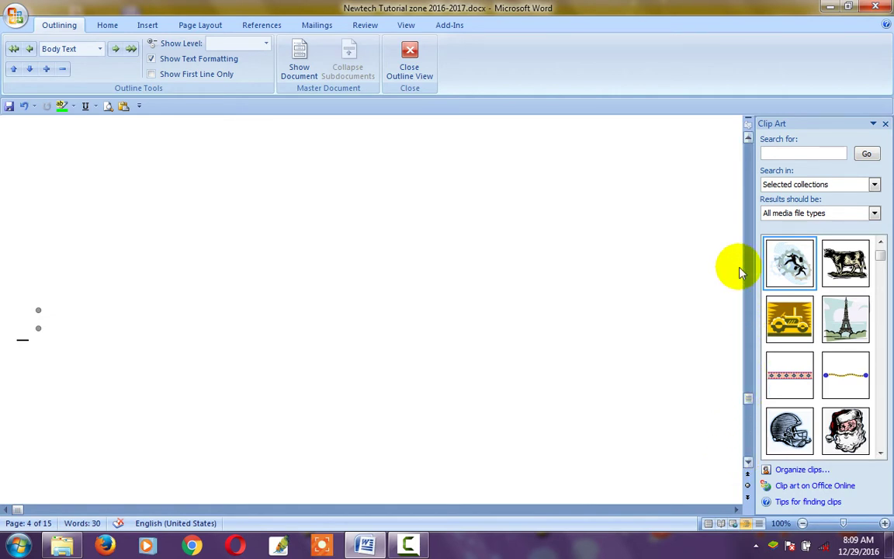
pyautogui.scroll(2, 587, 354)
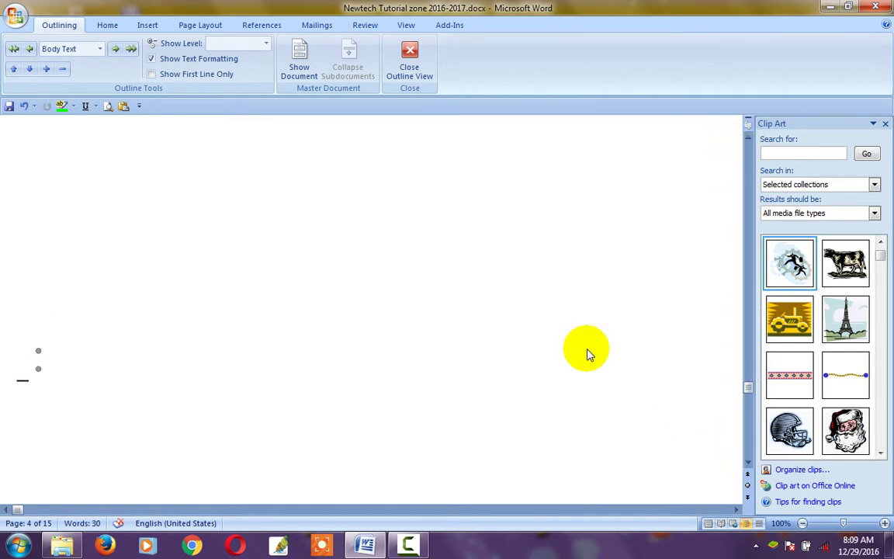
pyautogui.scroll(-2, 574, 334)
pyautogui.scroll(-2, 583, 344)
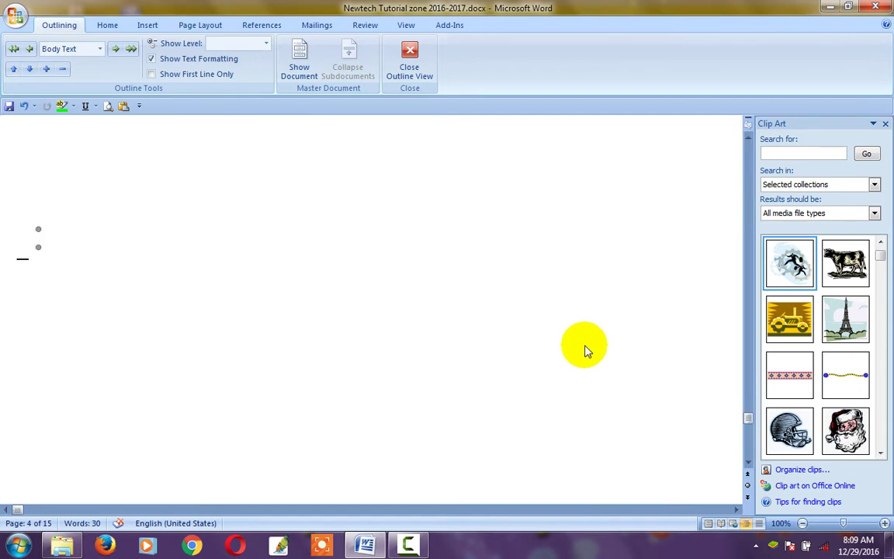
pyautogui.scroll(3, 586, 354)
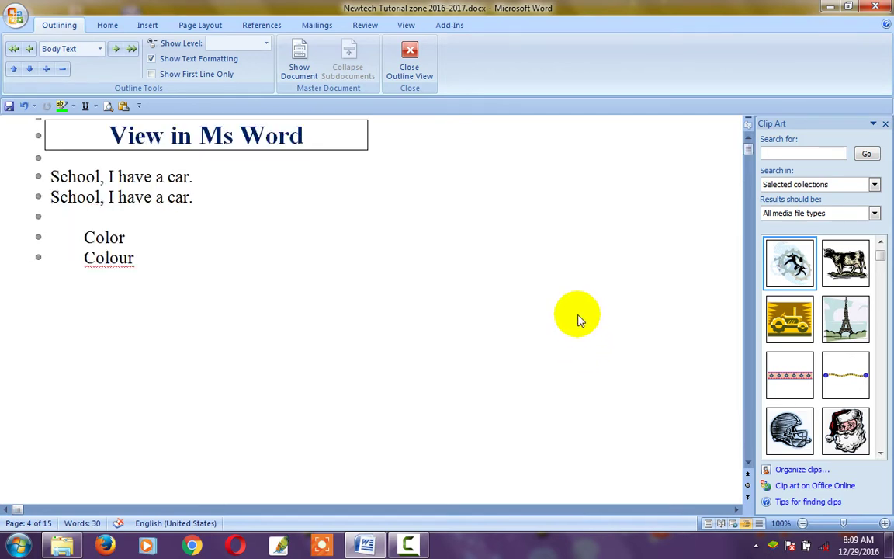
pyautogui.scroll(-5, 423, 315)
pyautogui.scroll(-4, 416, 329)
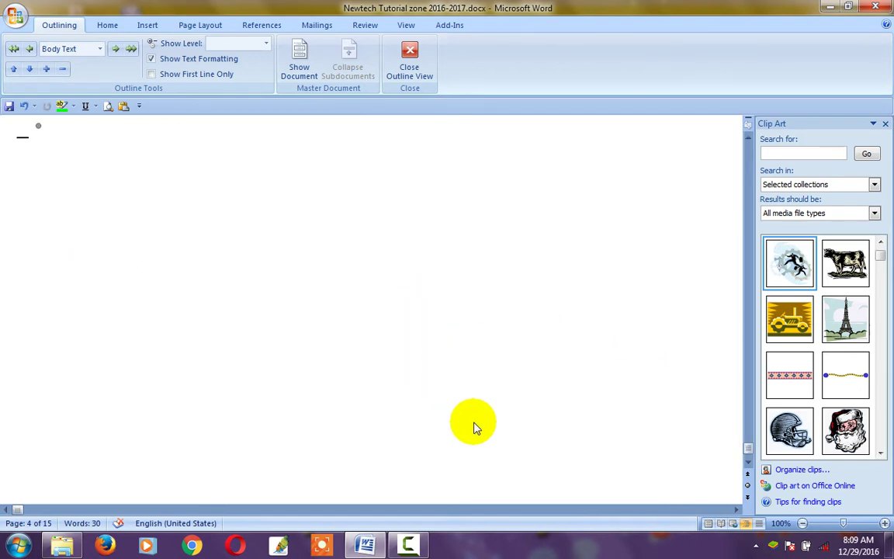
pyautogui.scroll(4, 465, 341)
pyautogui.scroll(3, 403, 318)
pyautogui.scroll(5, 350, 279)
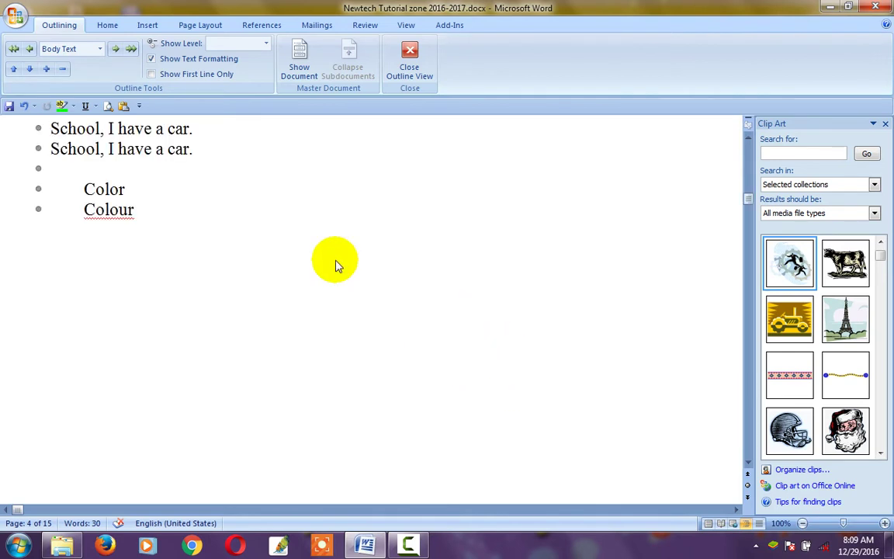
pyautogui.tripleClick(328, 253)
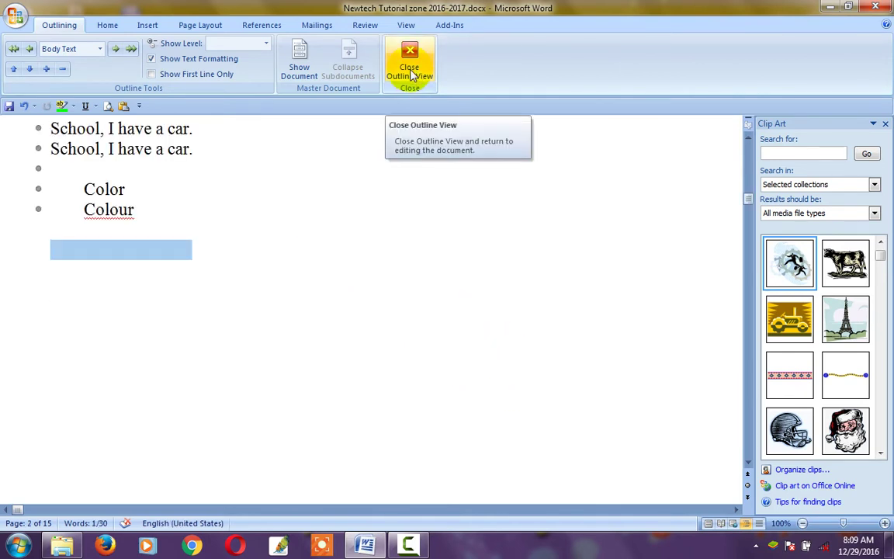
# Step: Close Outline view, scroll back to the top of page 1, and bring up the View tab
pyautogui.click(409, 70)
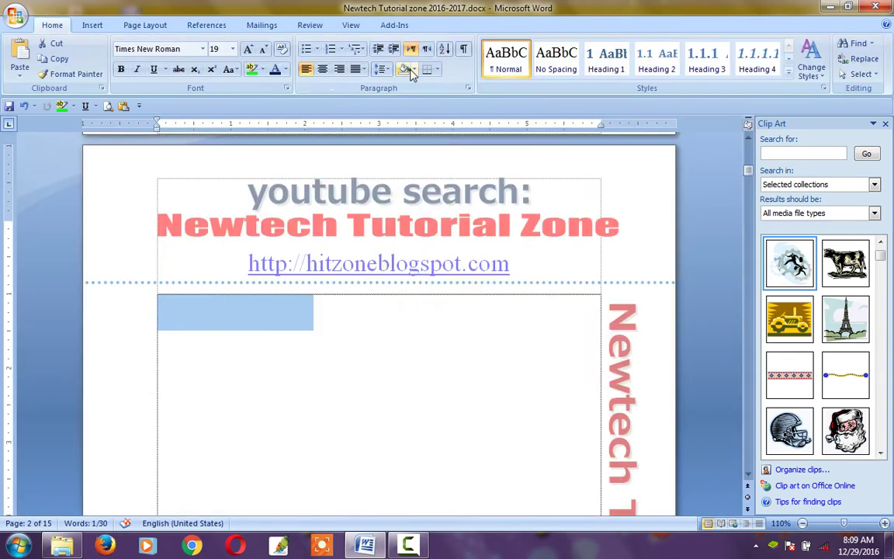
pyautogui.click(314, 363)
pyautogui.scroll(4, 314, 362)
pyautogui.scroll(6, 523, 206)
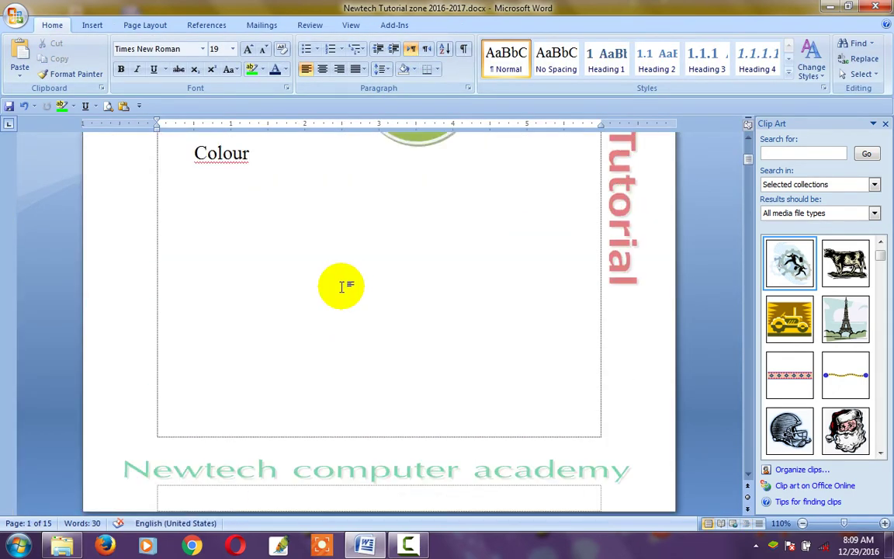
pyautogui.scroll(7, 341, 287)
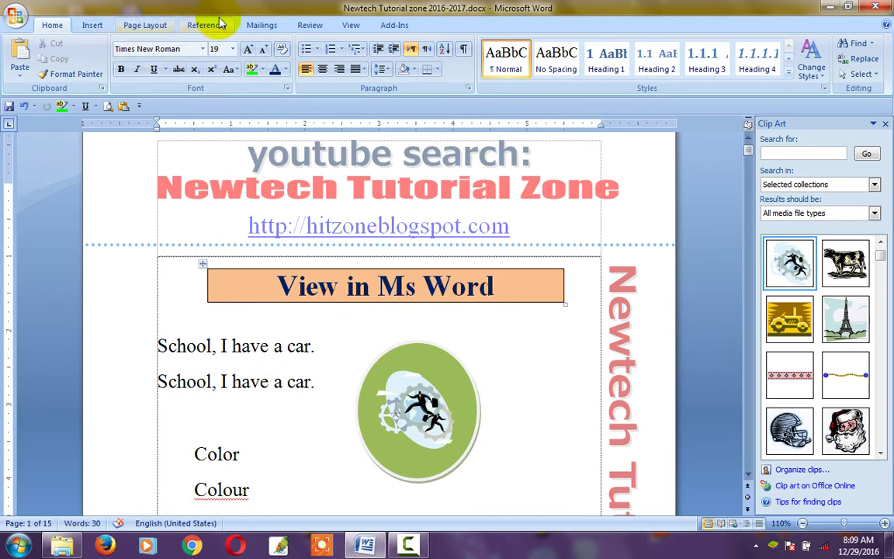
pyautogui.click(351, 25)
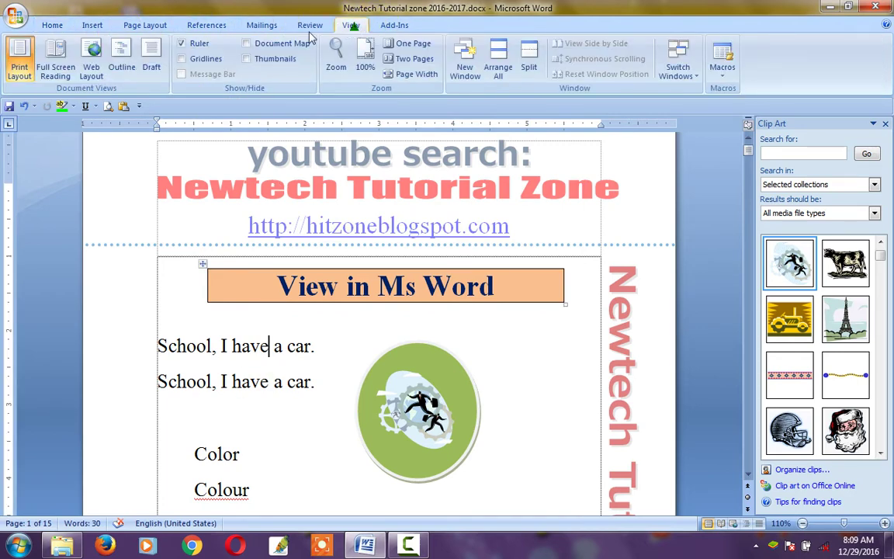
# Step: Switch the document to Draft view and scroll through its text
pyautogui.click(151, 68)
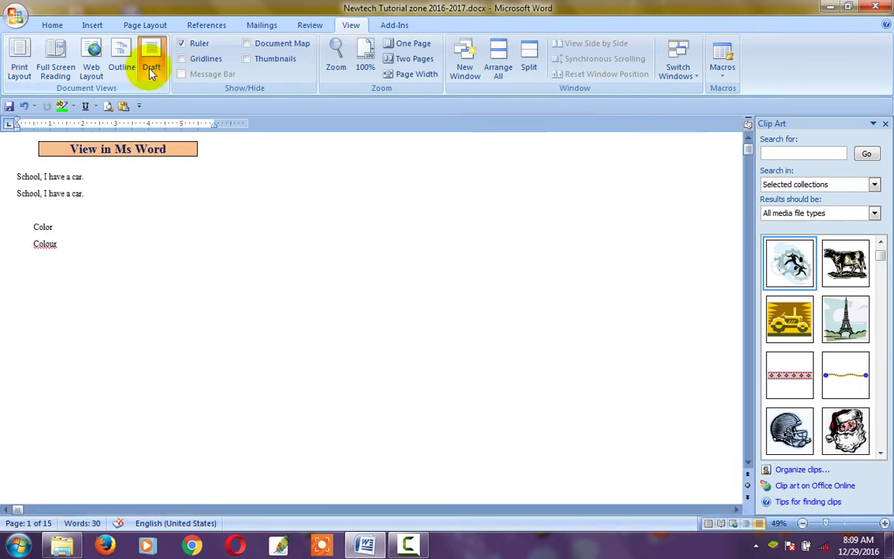
pyautogui.doubleClick(134, 263)
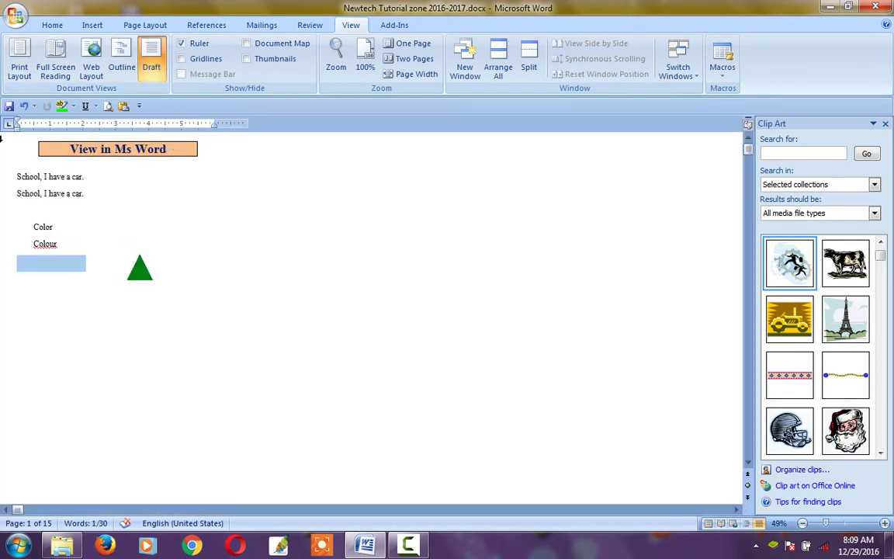
pyautogui.scroll(-2, 393, 200)
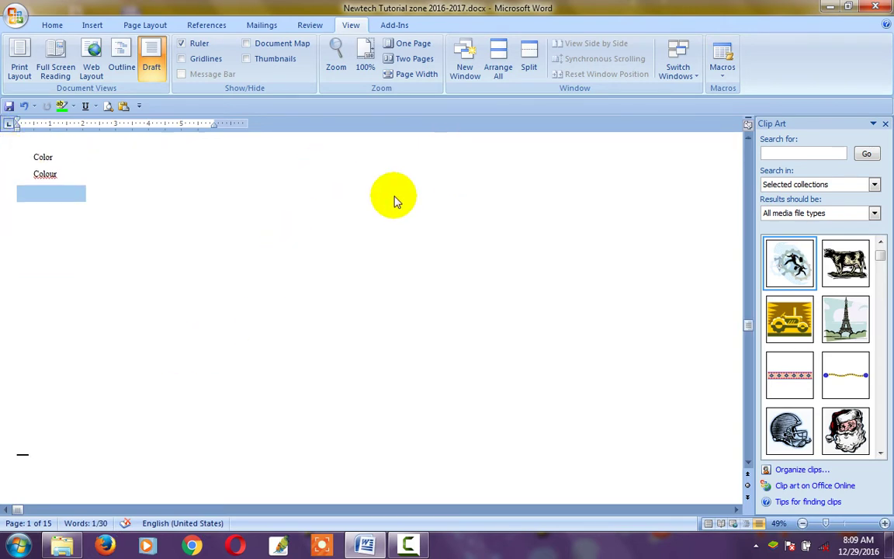
pyautogui.scroll(-3, 340, 240)
pyautogui.scroll(-4, 288, 278)
pyautogui.scroll(3, 288, 278)
pyautogui.scroll(2, 191, 275)
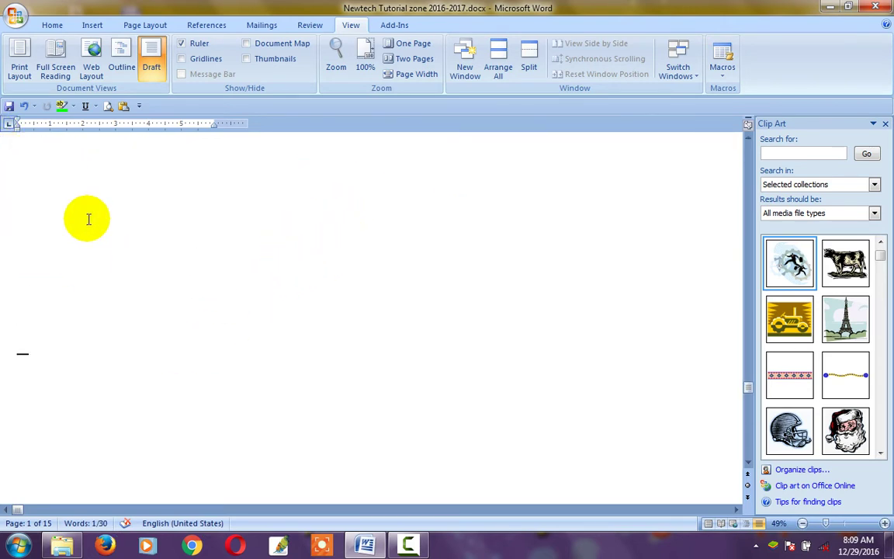
pyautogui.scroll(-3, 330, 318)
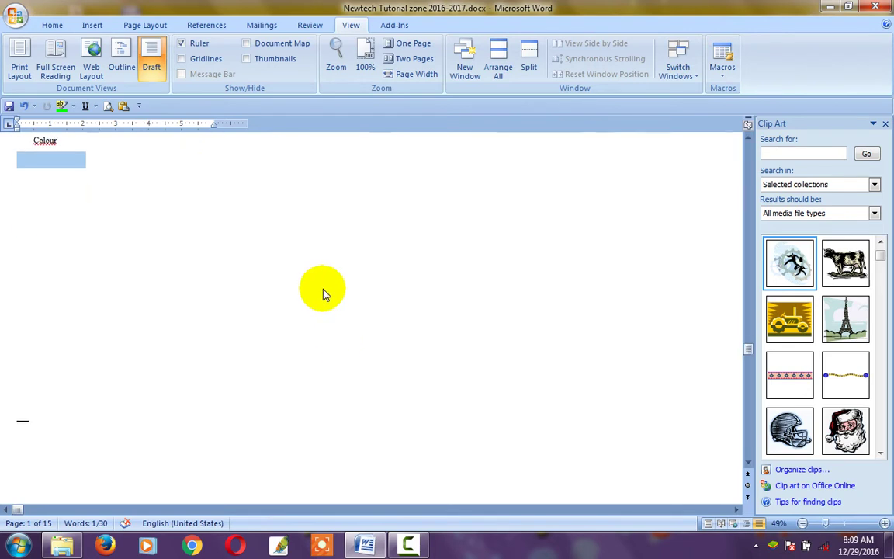
pyautogui.scroll(-2, 136, 404)
# Step: Select the blank lines below Colour near the document's end, then clear the selection
pyautogui.click(80, 391)
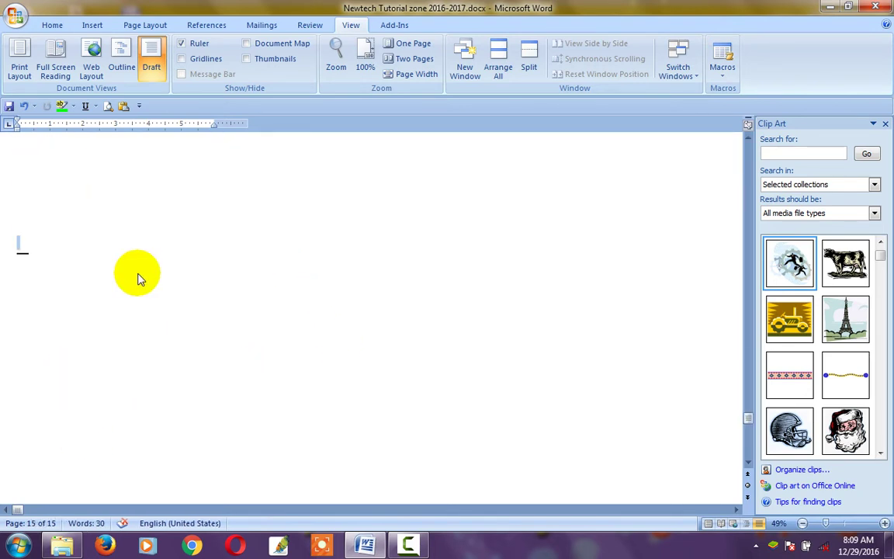
pyautogui.scroll(-2, 132, 291)
pyautogui.scroll(3, 126, 298)
pyautogui.scroll(2, 120, 315)
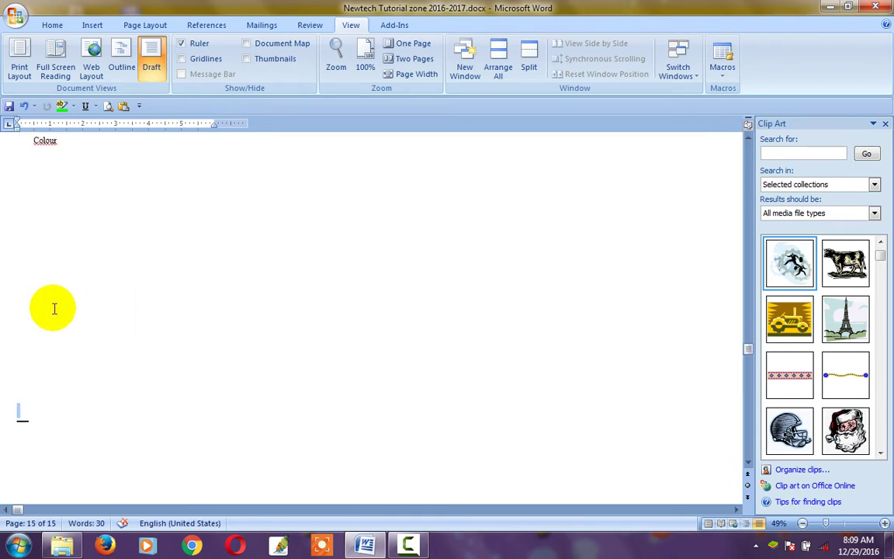
pyautogui.scroll(1, 50, 305)
pyautogui.moveTo(55, 189)
pyautogui.mouseDown()
pyautogui.moveTo(66, 314)
pyautogui.moveTo(84, 375)
pyautogui.mouseUp()
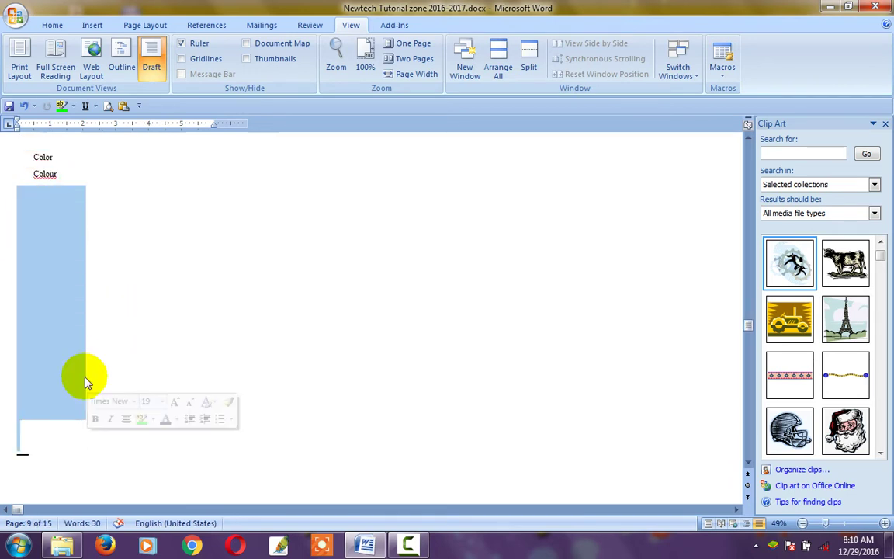
pyautogui.doubleClick(76, 325)
pyautogui.click(56, 329)
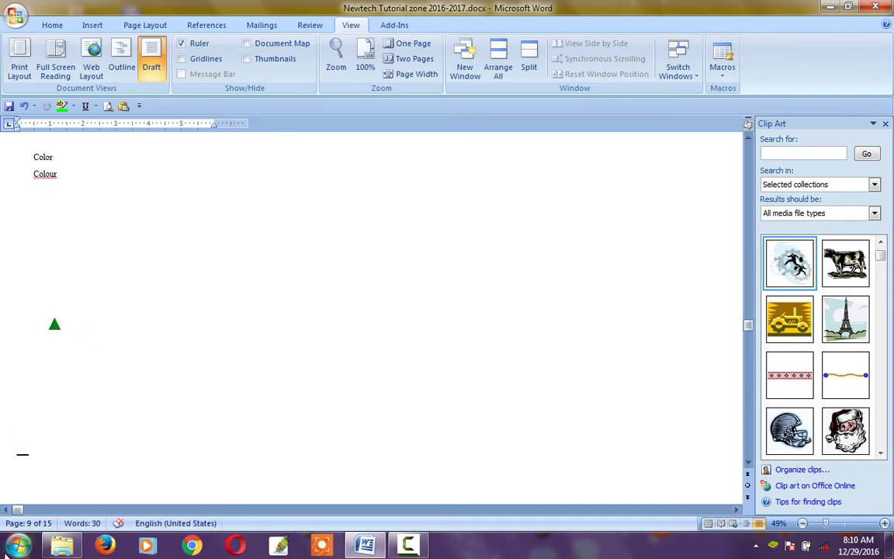
# Step: Place the insertion point in the blank lines and select the empty line below Colour
pyautogui.click(51, 259)
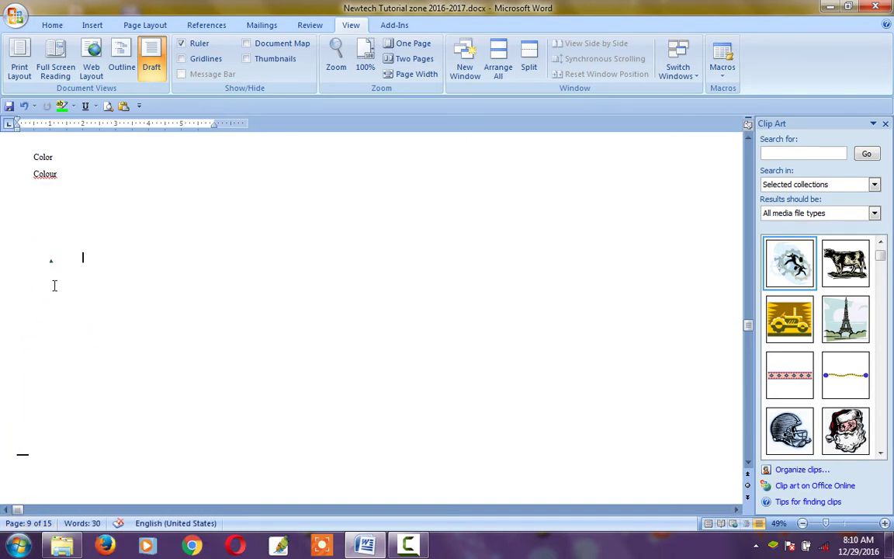
pyautogui.click(22, 439)
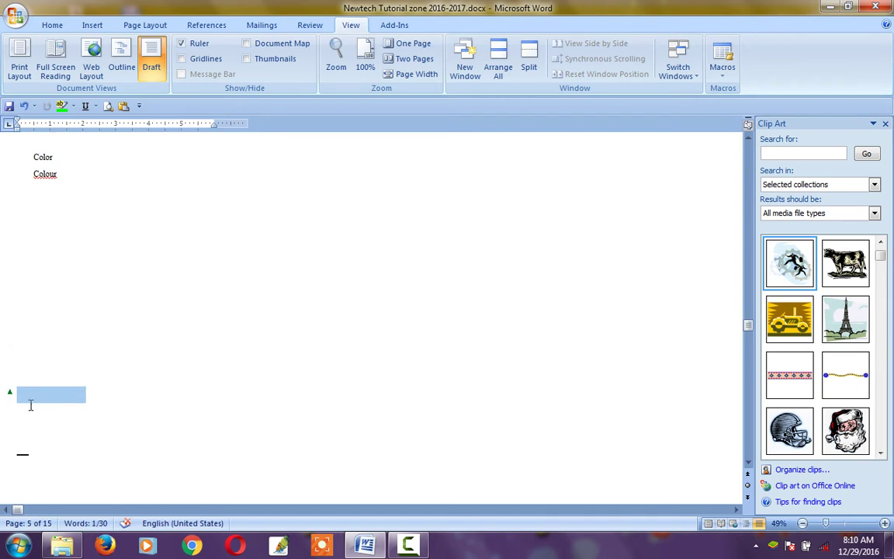
pyautogui.click(30, 402)
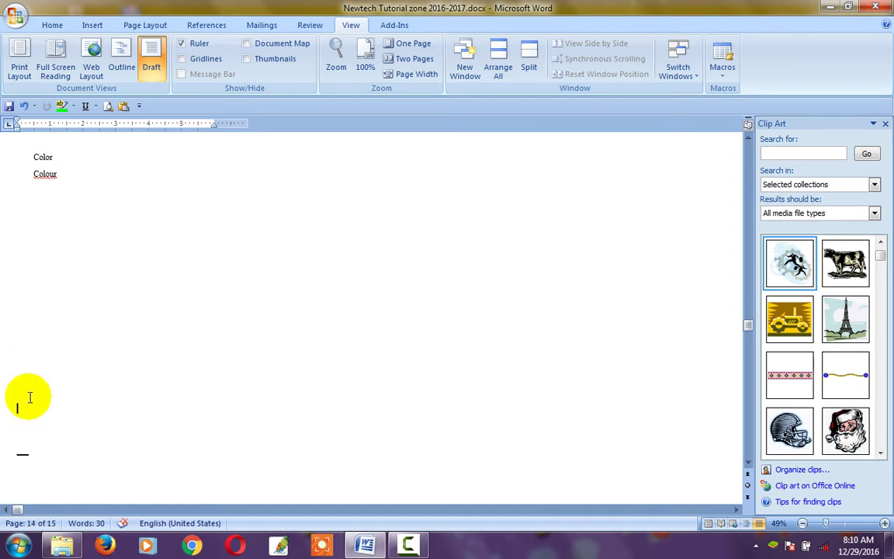
pyautogui.scroll(1, 131, 315)
pyautogui.scroll(1, 131, 316)
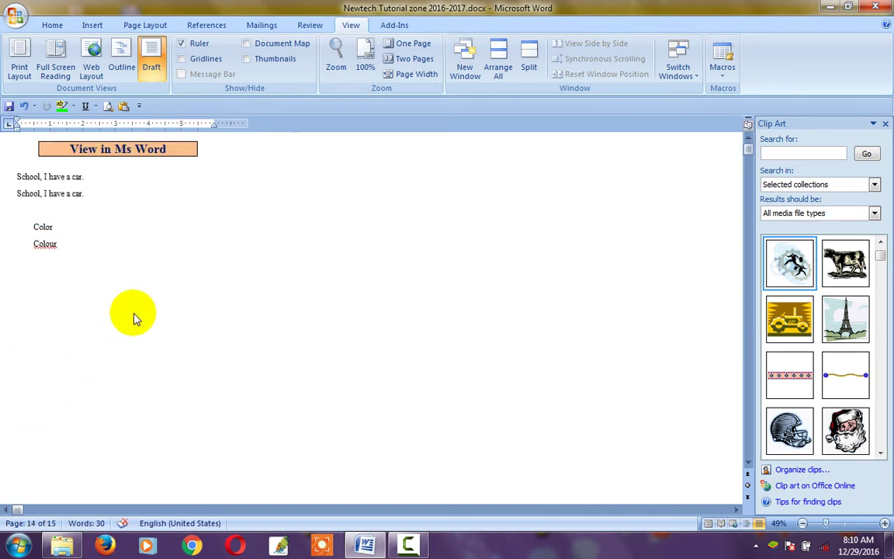
pyautogui.doubleClick(121, 296)
pyautogui.click(120, 297)
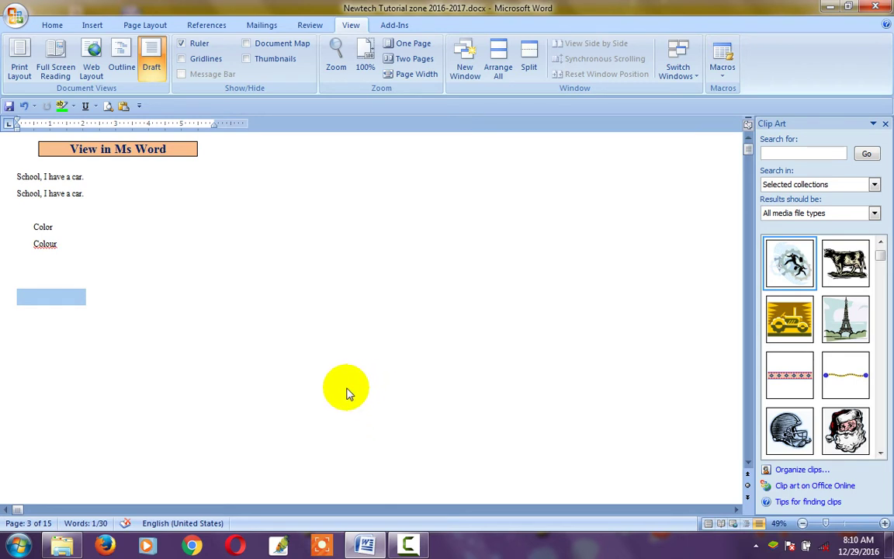
pyautogui.click(17, 68)
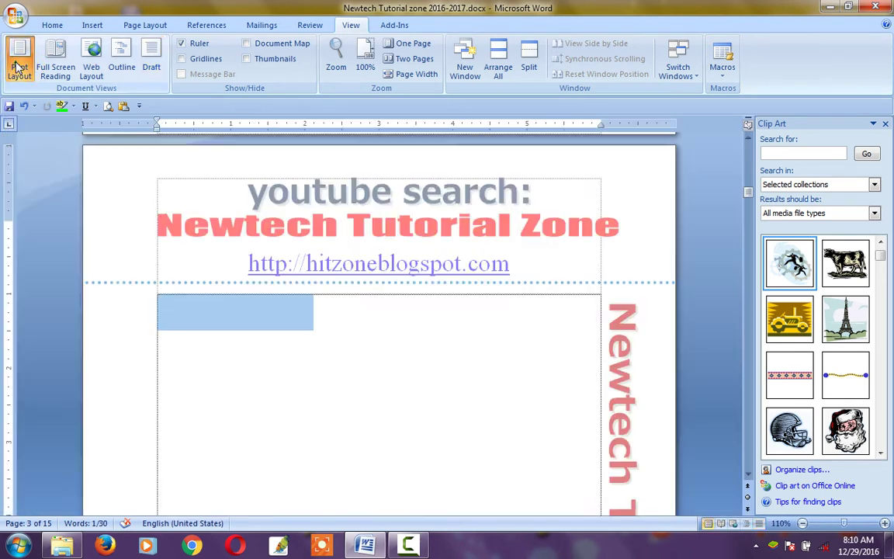
pyautogui.click(350, 361)
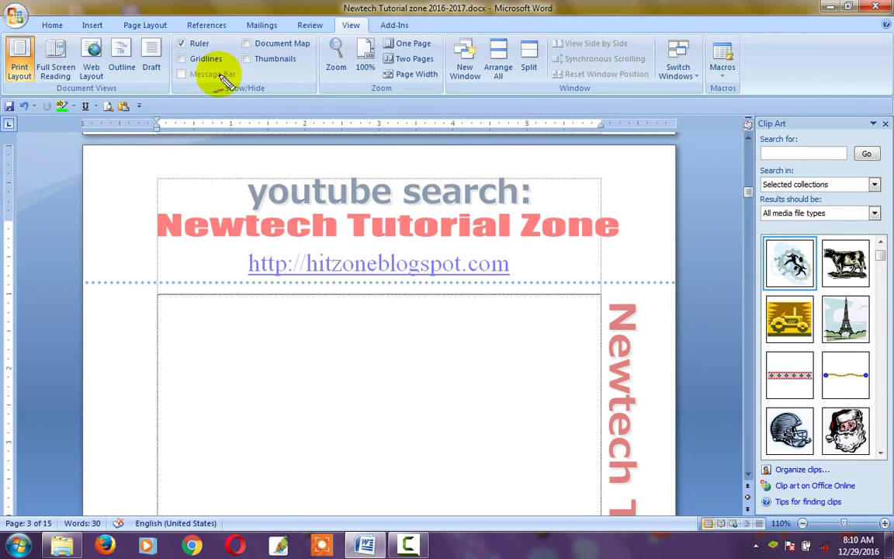
pyautogui.moveTo(177, 34)
pyautogui.mouseDown()
pyautogui.moveTo(288, 33)
pyautogui.moveTo(302, 59)
pyautogui.moveTo(186, 22)
pyautogui.mouseUp()
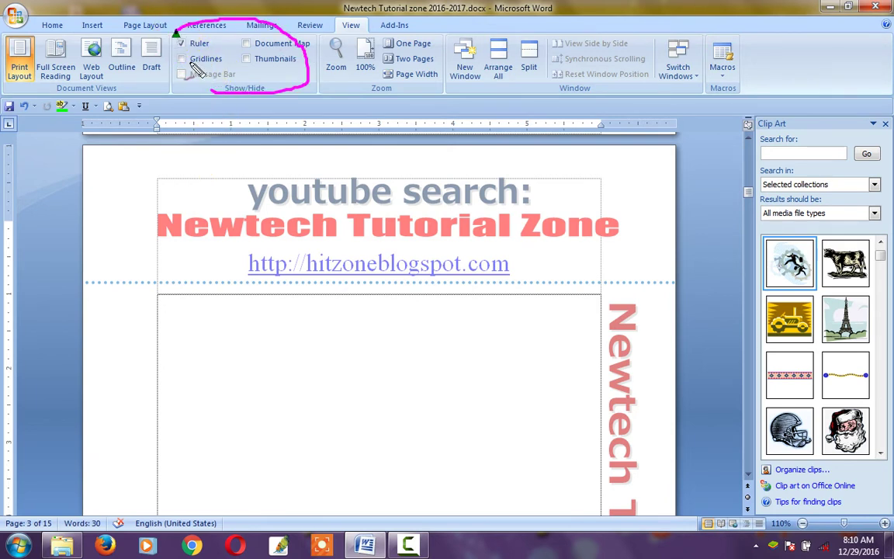
pyautogui.press('Escape')
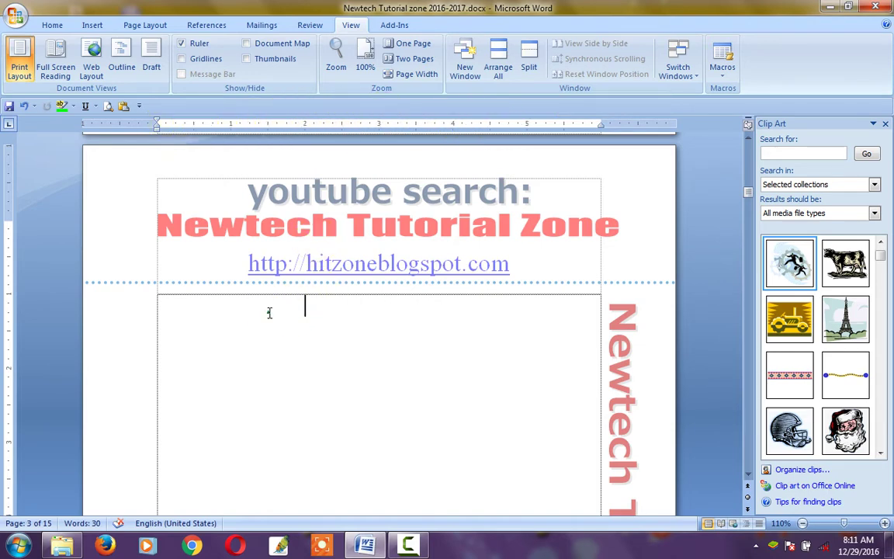
pyautogui.scroll(5, 272, 312)
pyautogui.scroll(-1, 268, 299)
pyautogui.scroll(-1, 267, 294)
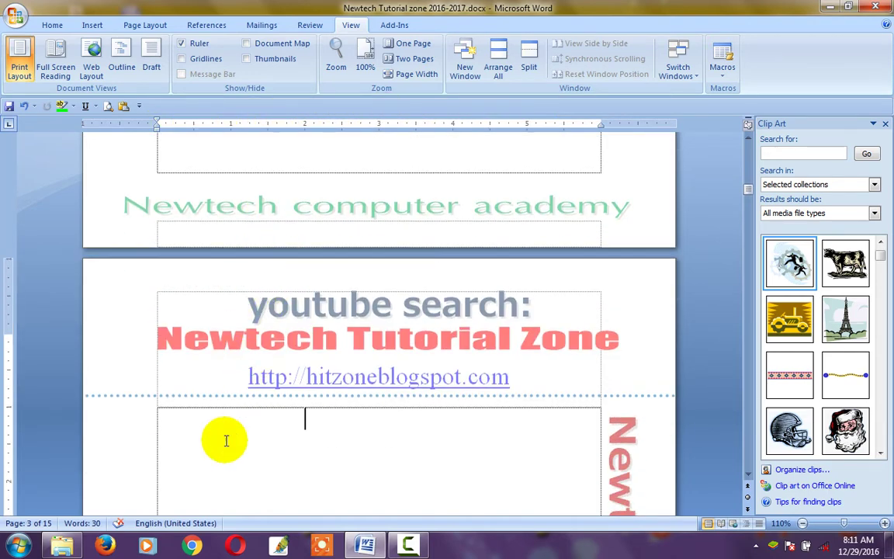
pyautogui.moveTo(8, 338); pyautogui.dragTo(10, 319)
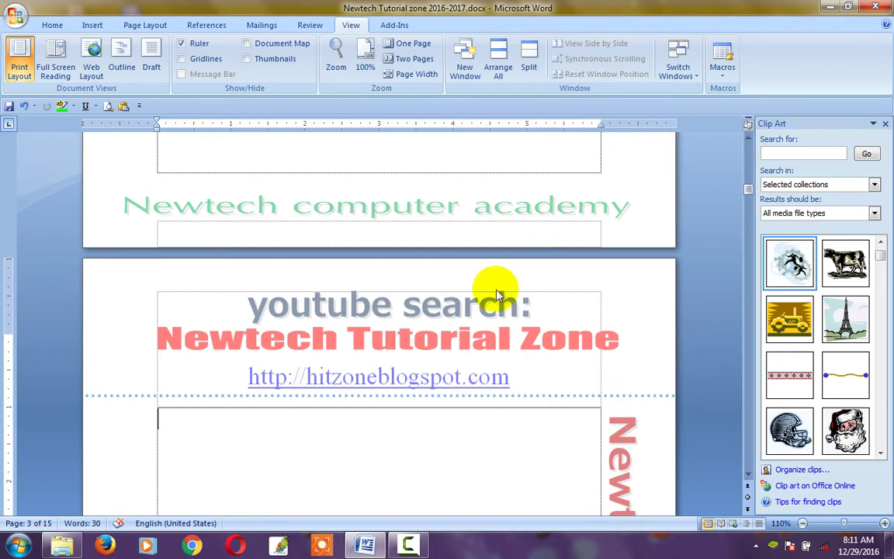
pyautogui.scroll(4, 485, 299)
pyautogui.scroll(4, 455, 281)
pyautogui.scroll(-12, 423, 294)
pyautogui.scroll(1, 423, 294)
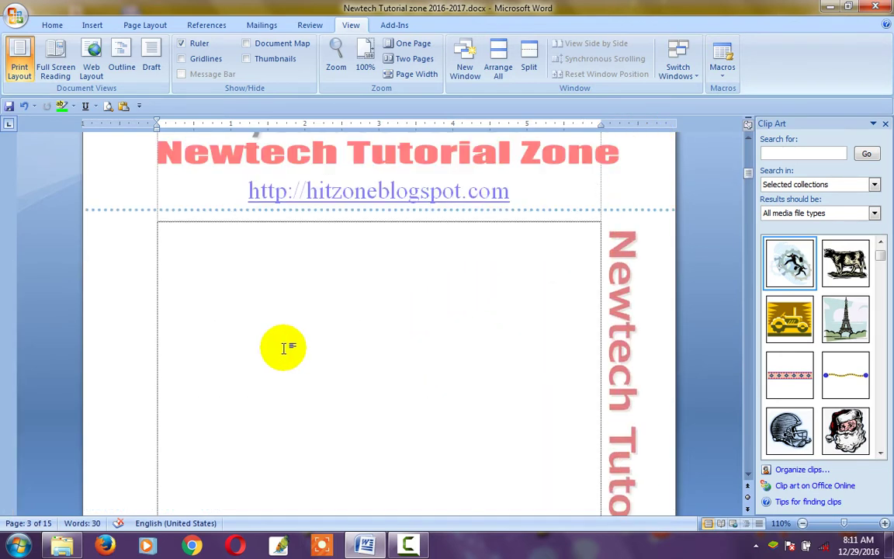
pyautogui.click(179, 261)
pyautogui.scroll(1, 213, 260)
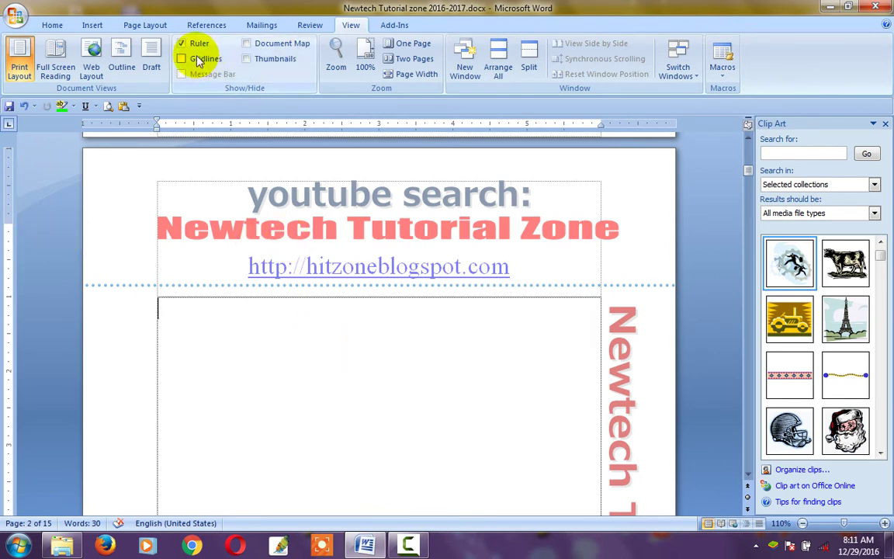
# Step: Uncheck Ruler to hide the rulers, then place the insertion point below the word Colour
pyautogui.click(183, 43)
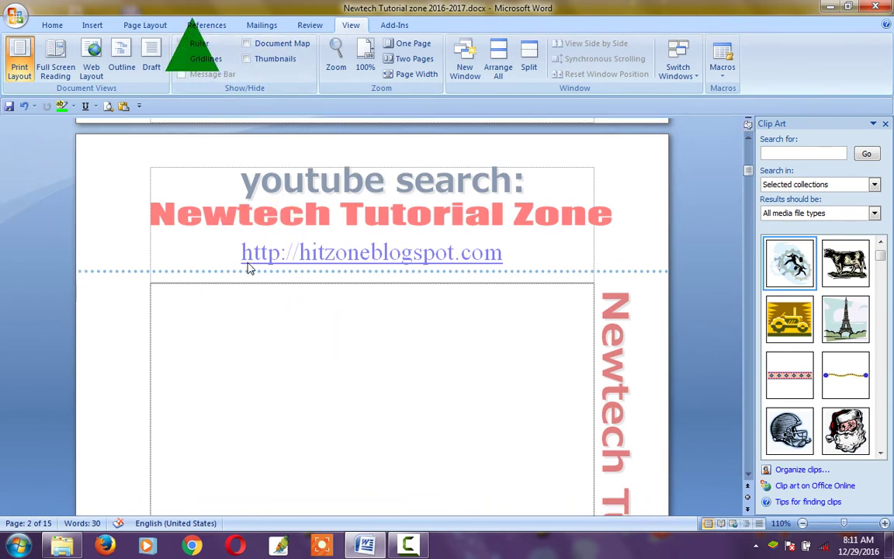
pyautogui.scroll(2, 249, 264)
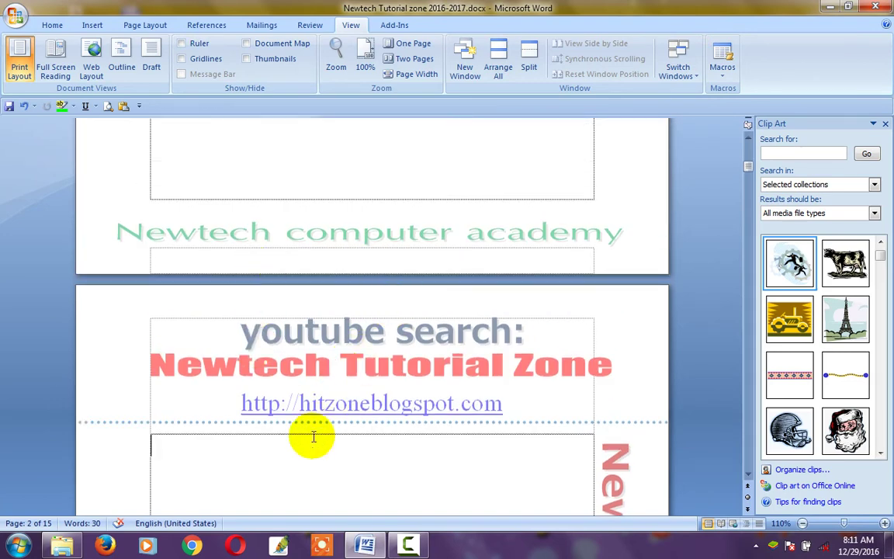
pyautogui.scroll(3, 336, 410)
pyautogui.scroll(3, 256, 277)
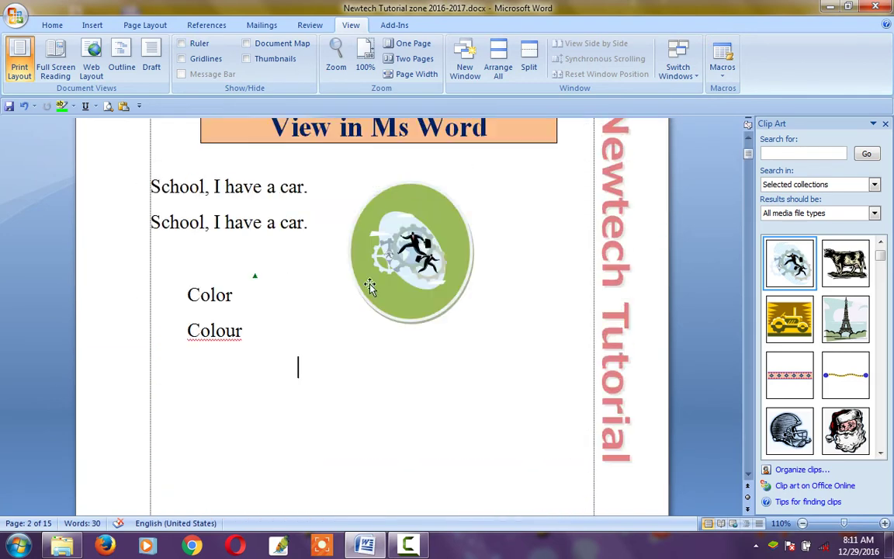
pyautogui.scroll(2, 290, 325)
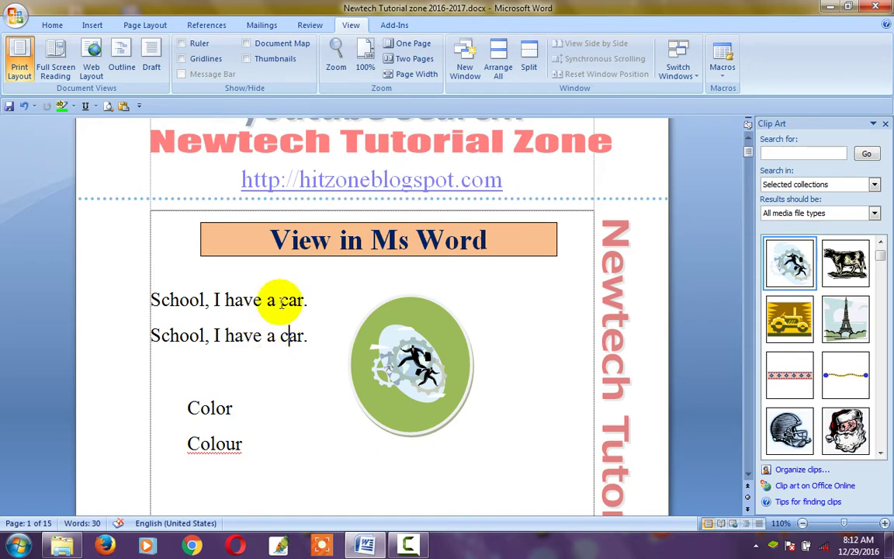
pyautogui.scroll(-2, 277, 310)
pyautogui.click(277, 314)
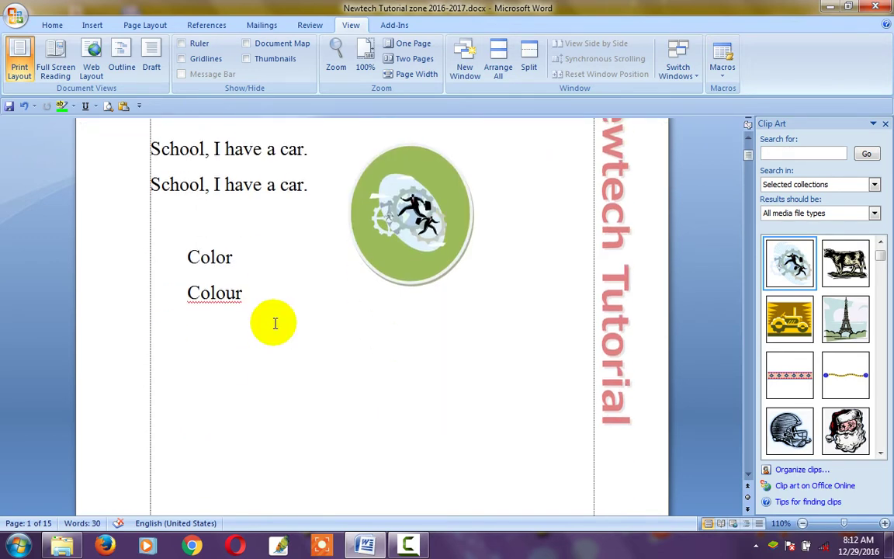
pyautogui.scroll(-1, 272, 324)
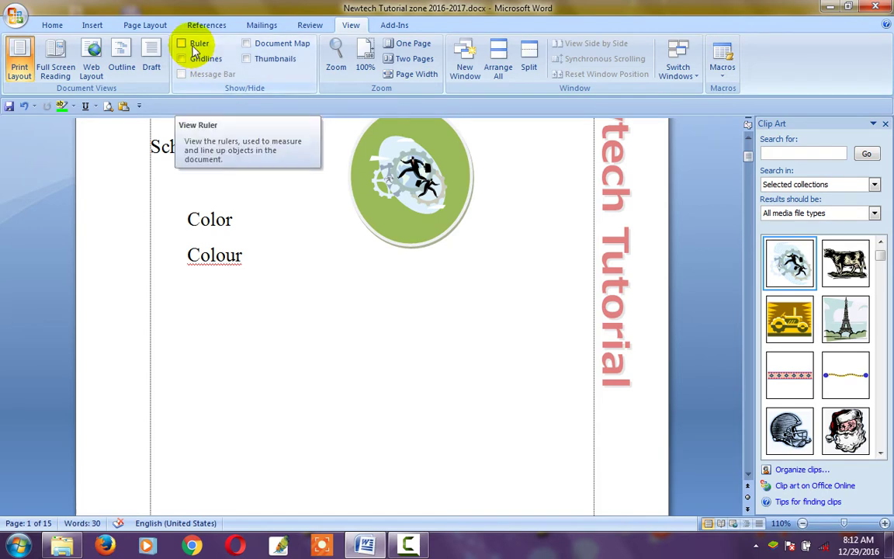
# Step: Check Ruler to show the rulers again and scroll through the document's pages
pyautogui.click(194, 48)
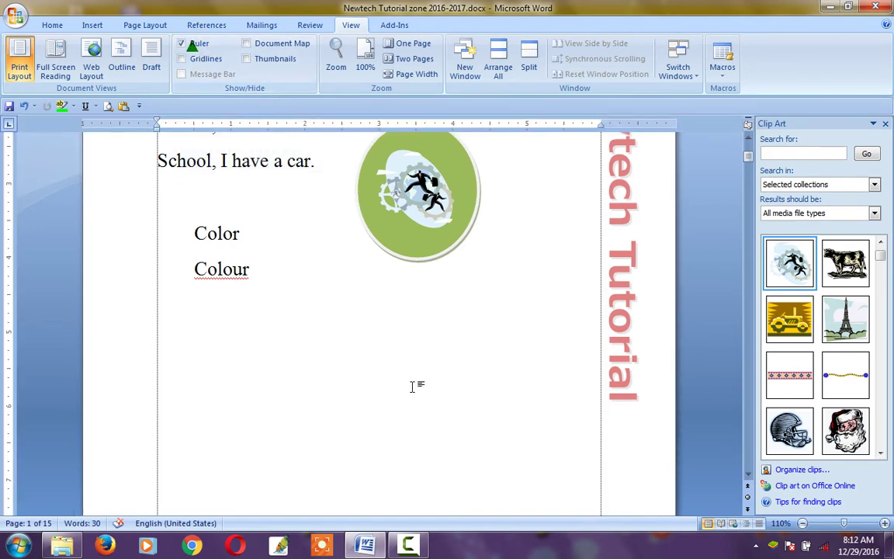
pyautogui.scroll(3, 291, 278)
pyautogui.scroll(1, 291, 278)
pyautogui.scroll(1, 160, 269)
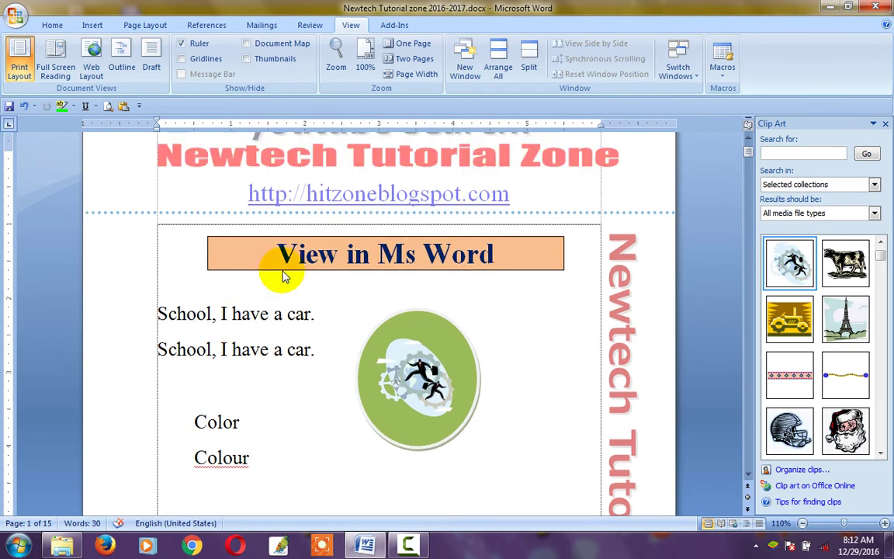
pyautogui.scroll(2, 284, 275)
pyautogui.scroll(-3, 286, 279)
pyautogui.scroll(-4, 305, 304)
pyautogui.scroll(-3, 303, 309)
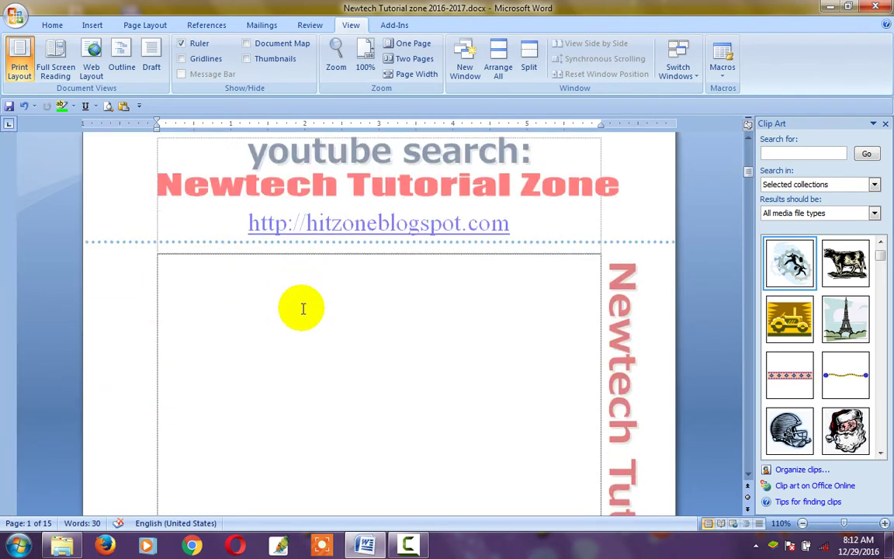
pyautogui.scroll(-2, 303, 314)
pyautogui.scroll(3, 303, 314)
pyautogui.scroll(-10, 279, 291)
pyautogui.scroll(3, 233, 249)
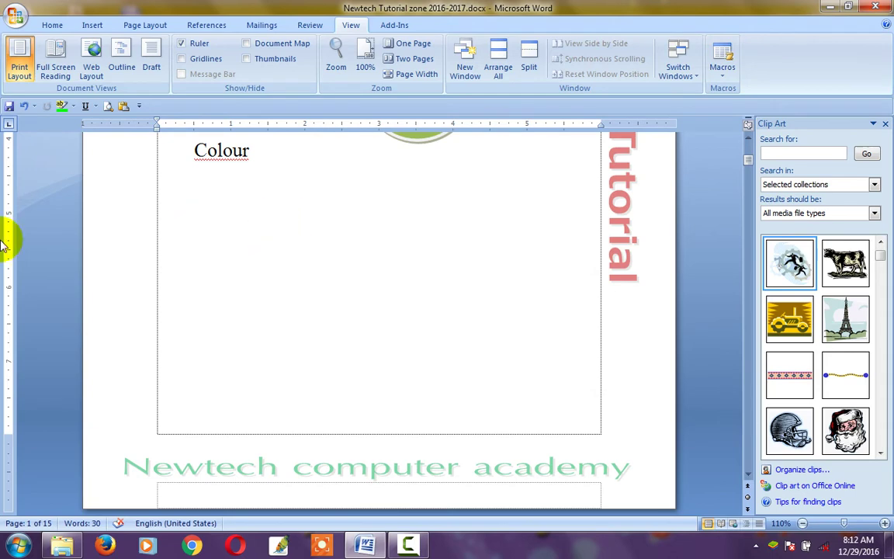
pyautogui.scroll(3, 280, 175)
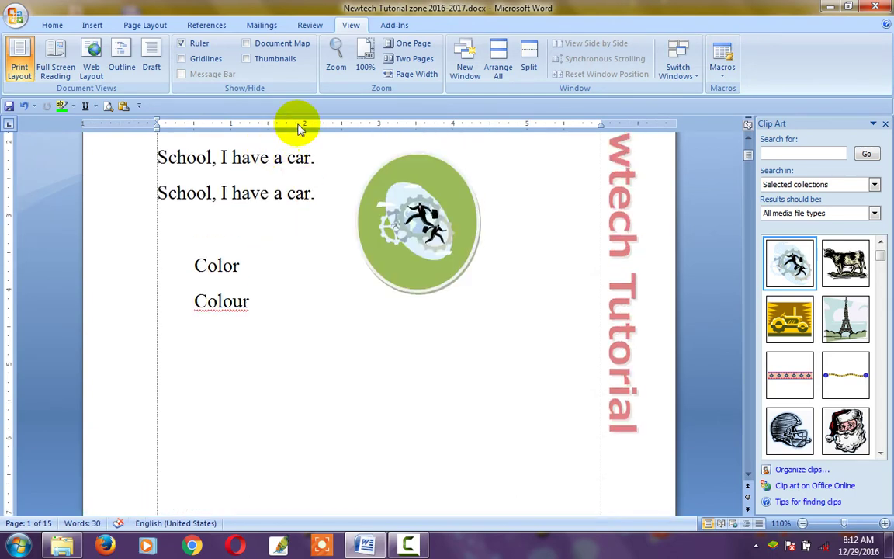
pyautogui.scroll(-6, 306, 341)
pyautogui.scroll(-4, 303, 325)
pyautogui.scroll(-2, 395, 315)
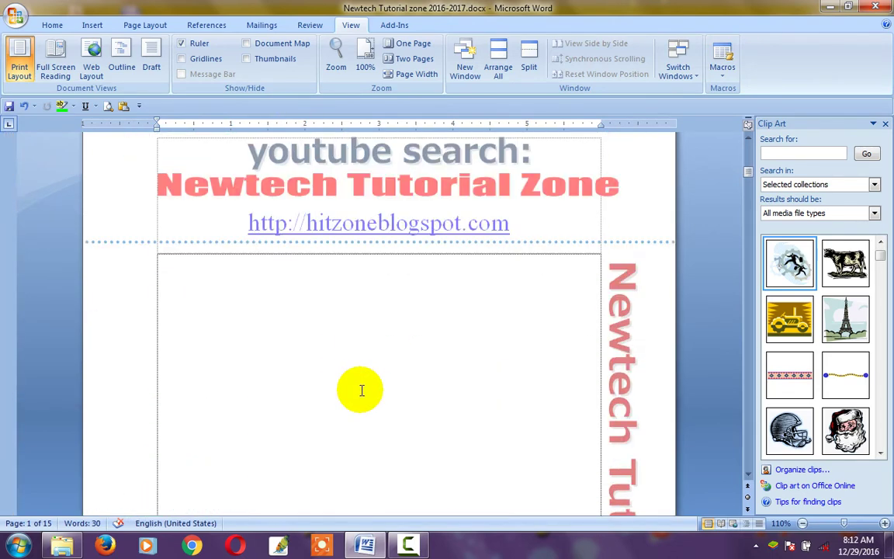
pyautogui.scroll(-3, 361, 388)
pyautogui.scroll(-5, 394, 300)
pyautogui.scroll(2, 283, 277)
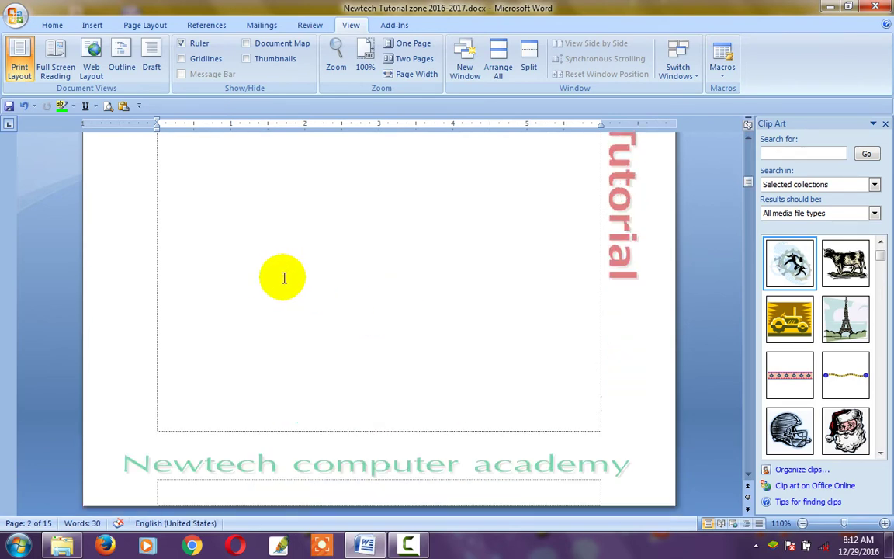
pyautogui.scroll(1, 283, 277)
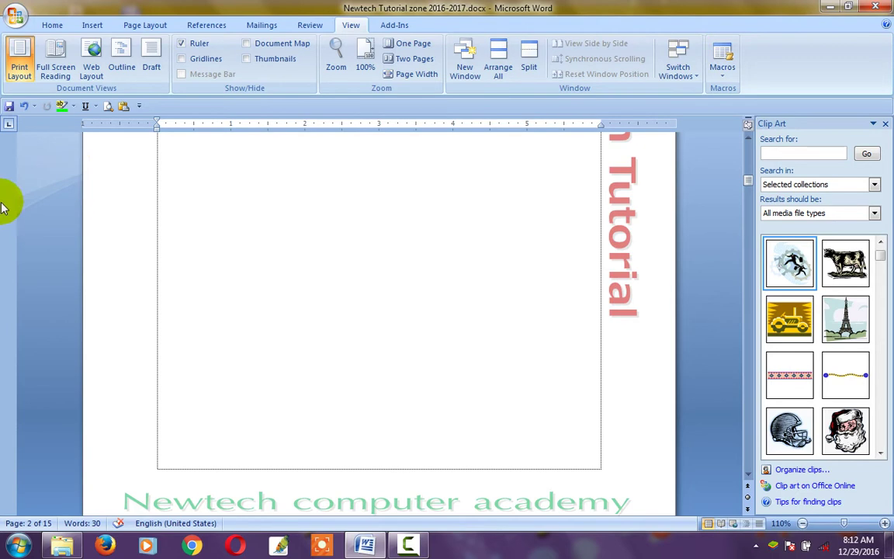
pyautogui.scroll(5, 295, 256)
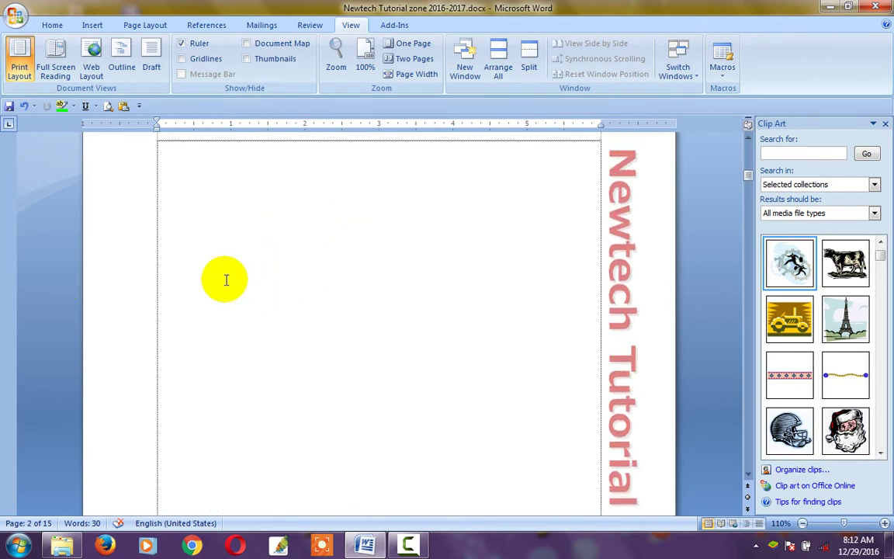
pyautogui.scroll(2, 225, 280)
pyautogui.scroll(-4, 222, 268)
pyautogui.scroll(-2, 232, 283)
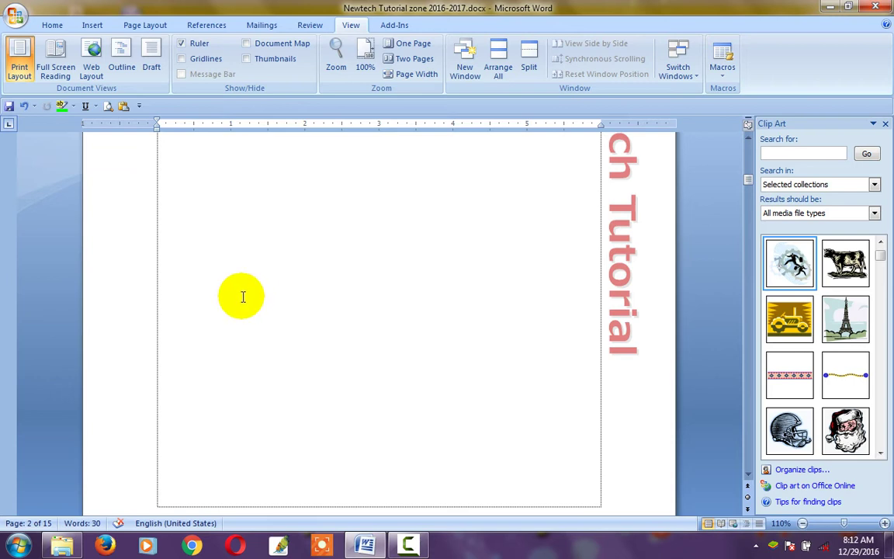
pyautogui.click(14, 19)
pyautogui.moveTo(44, 171)
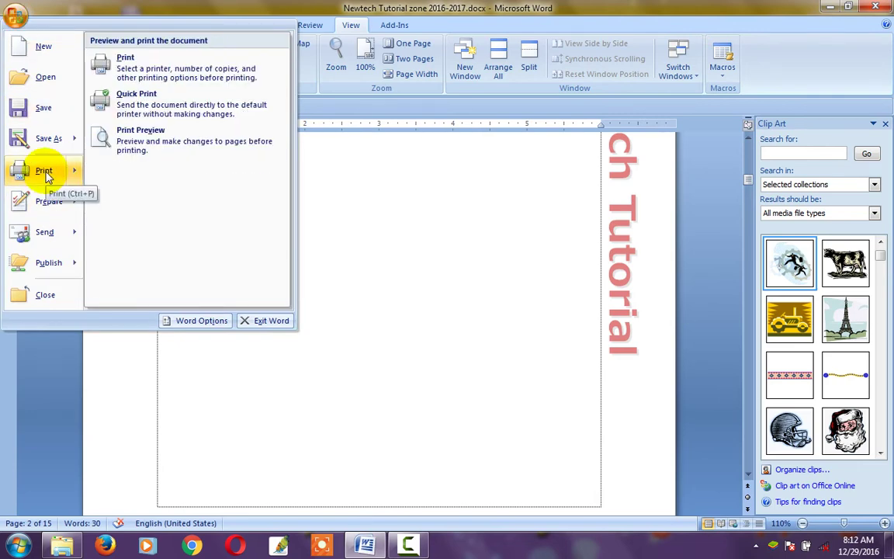
pyautogui.click(46, 172)
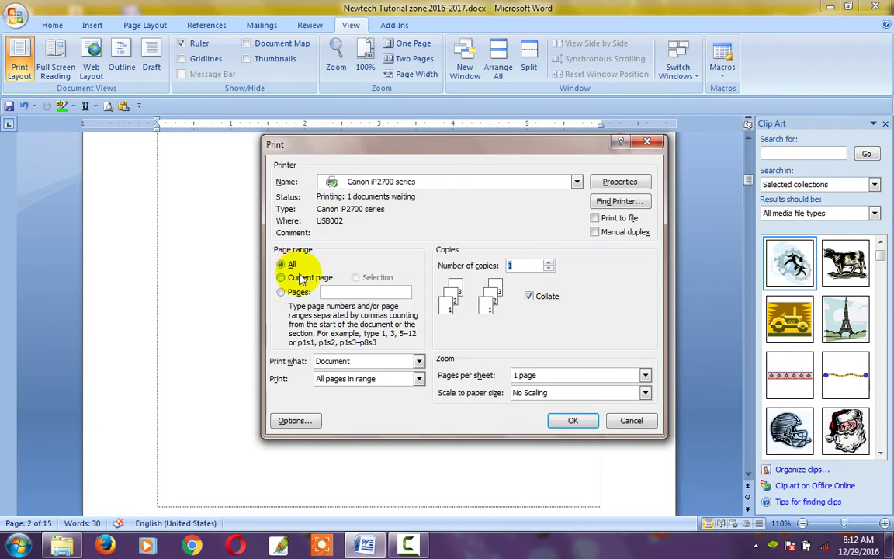
pyautogui.click(303, 278)
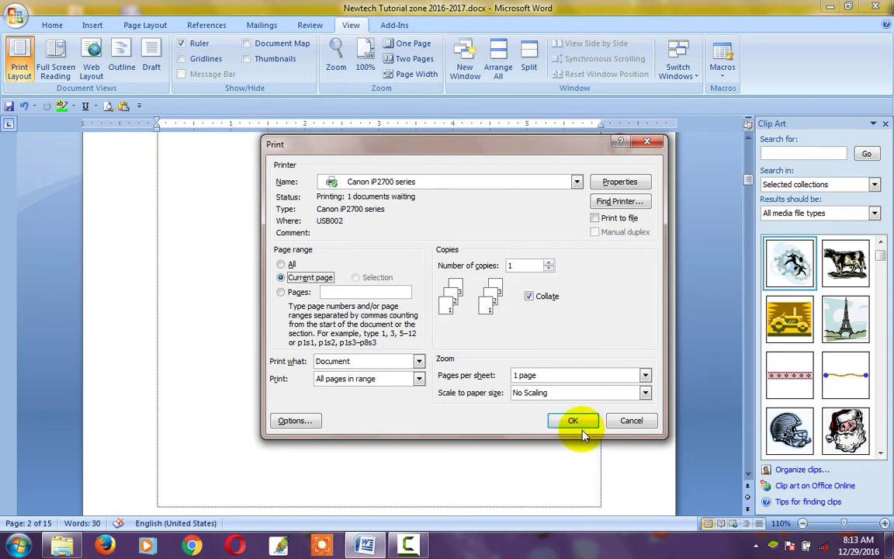
pyautogui.click(644, 421)
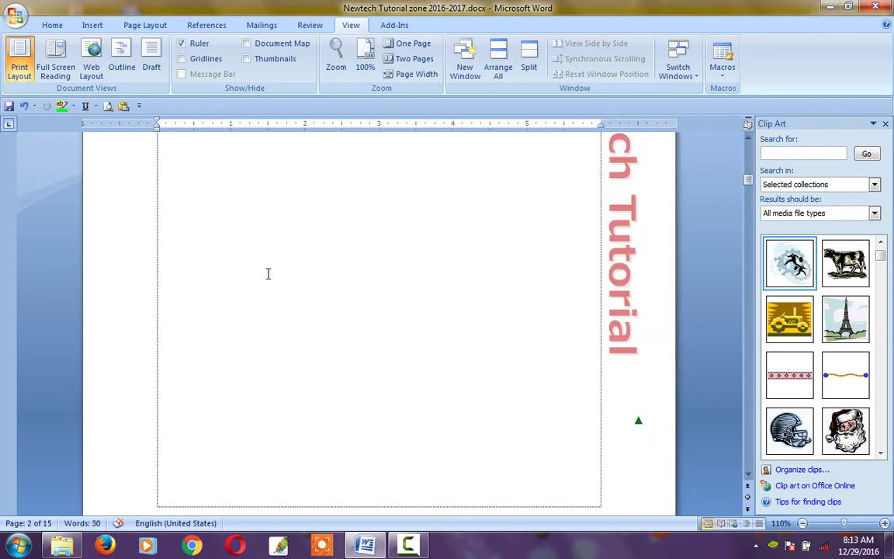
pyautogui.click(254, 261)
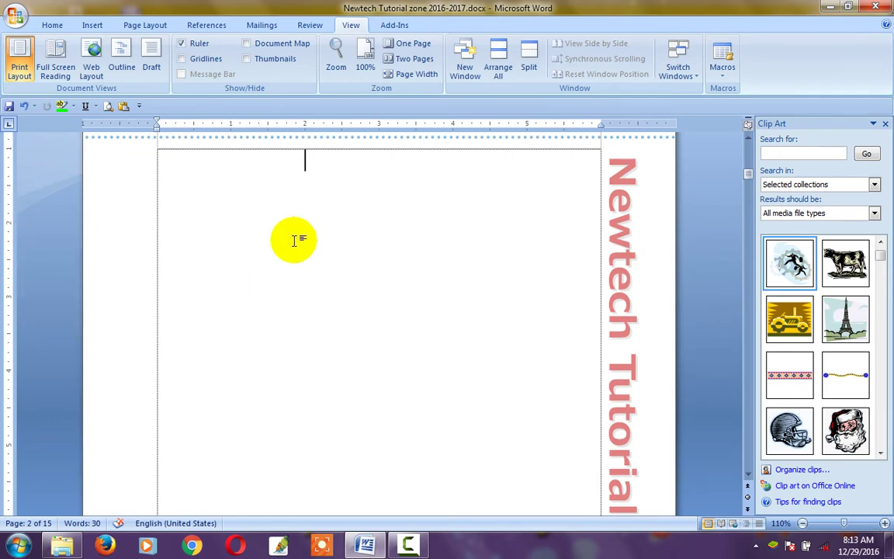
pyautogui.scroll(2, 296, 245)
pyautogui.scroll(5, 233, 255)
pyautogui.scroll(6, 144, 233)
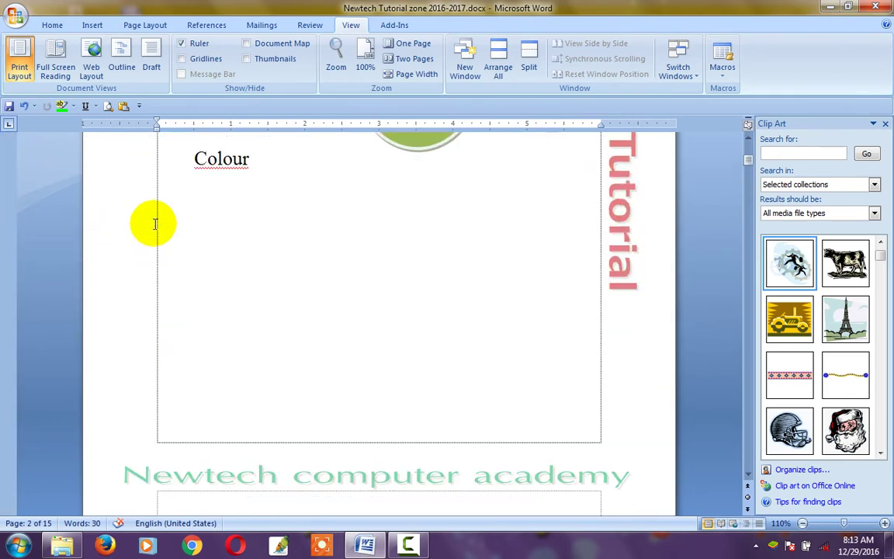
pyautogui.scroll(3, 224, 175)
pyautogui.scroll(-2, 256, 230)
pyautogui.scroll(-7, 233, 241)
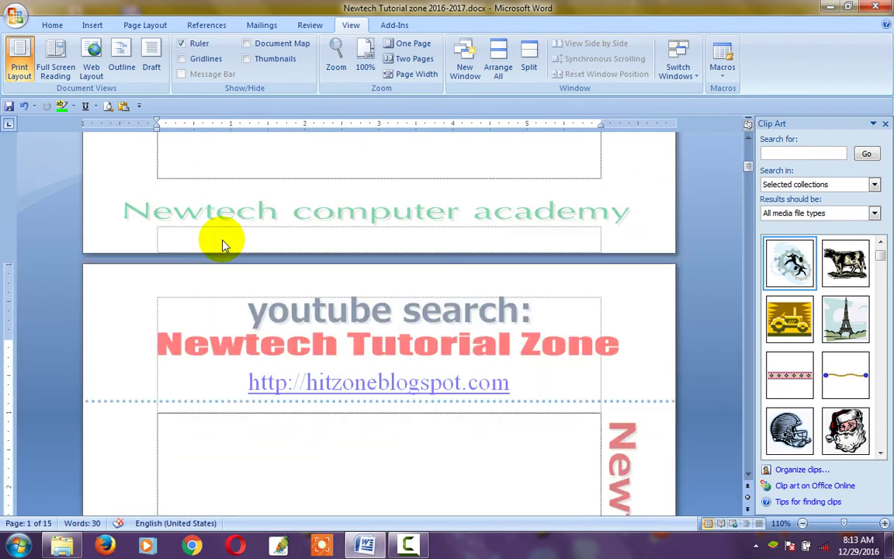
pyautogui.scroll(-5, 229, 256)
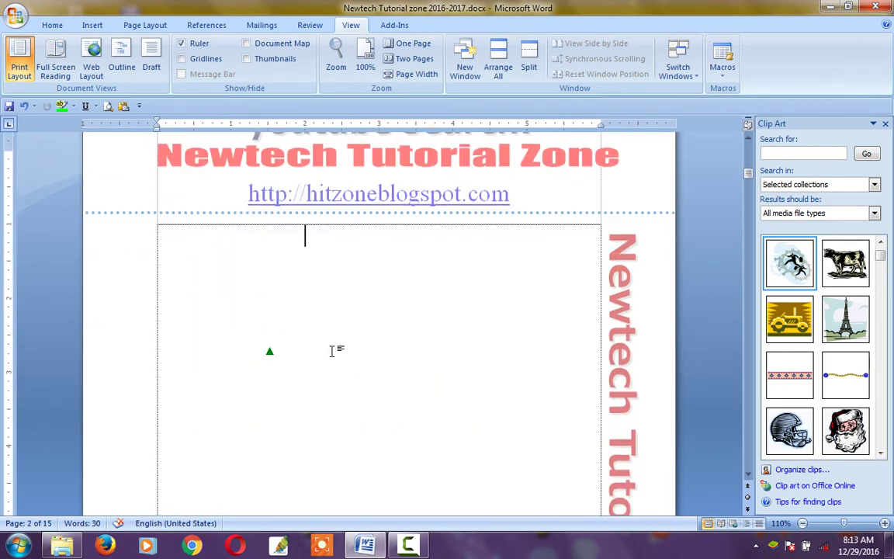
pyautogui.click(341, 336)
pyautogui.click(344, 328)
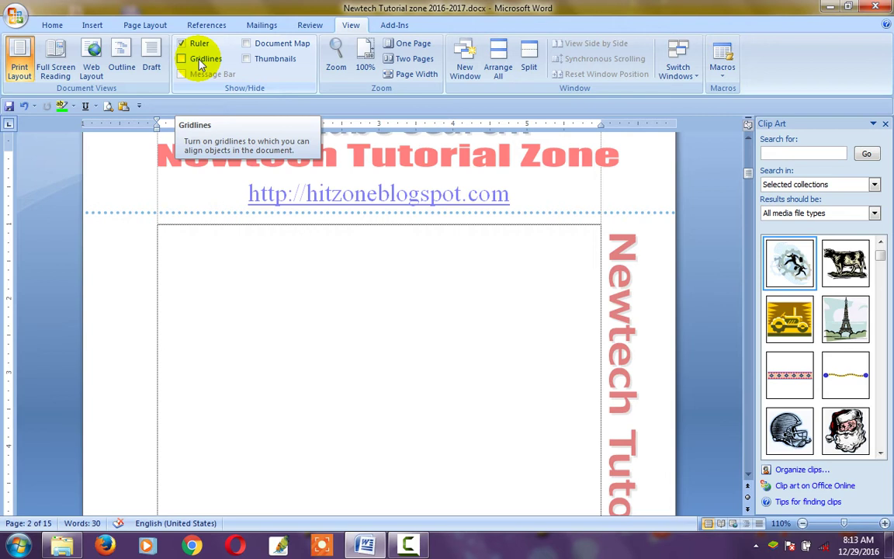
pyautogui.click(200, 62)
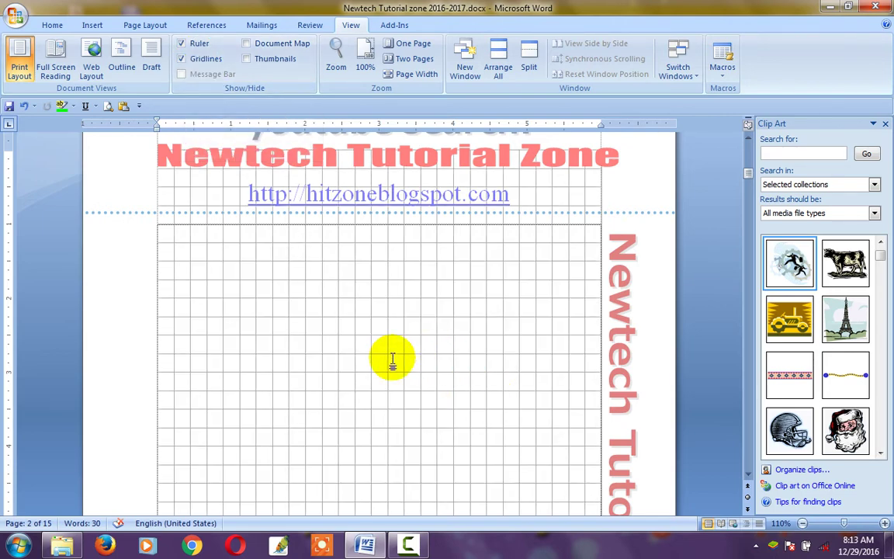
pyautogui.scroll(-1, 393, 359)
pyautogui.scroll(1, 381, 339)
pyautogui.scroll(1, 385, 335)
pyautogui.click(298, 363)
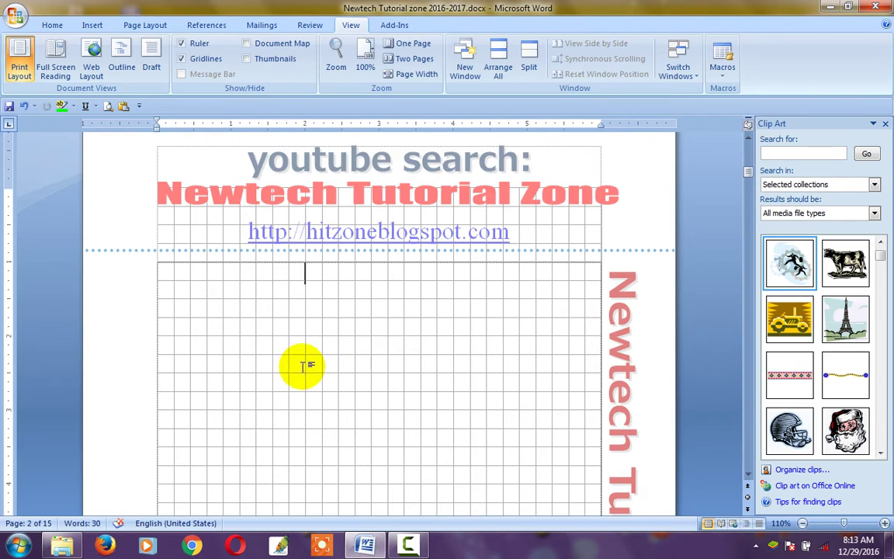
pyautogui.scroll(-2, 369, 365)
pyautogui.scroll(-2, 367, 384)
pyautogui.click(326, 385)
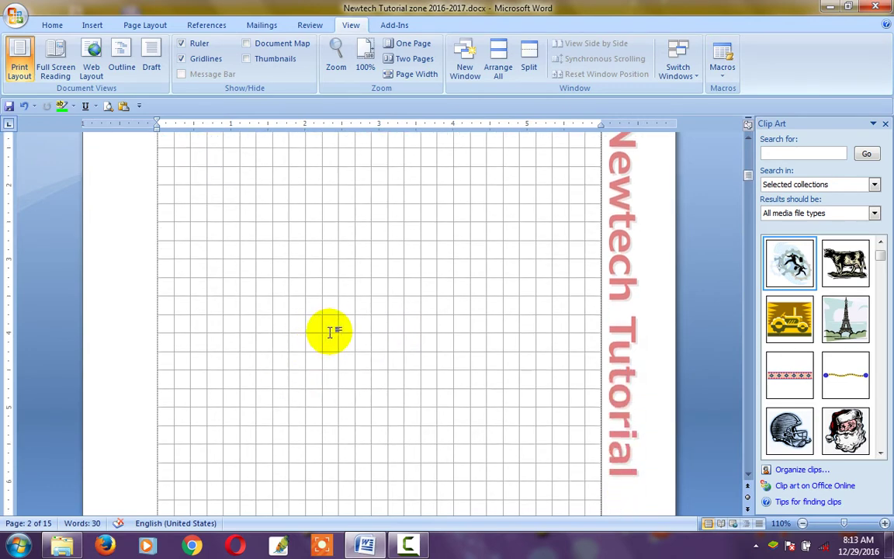
pyautogui.scroll(-3, 364, 318)
pyautogui.scroll(-1, 311, 303)
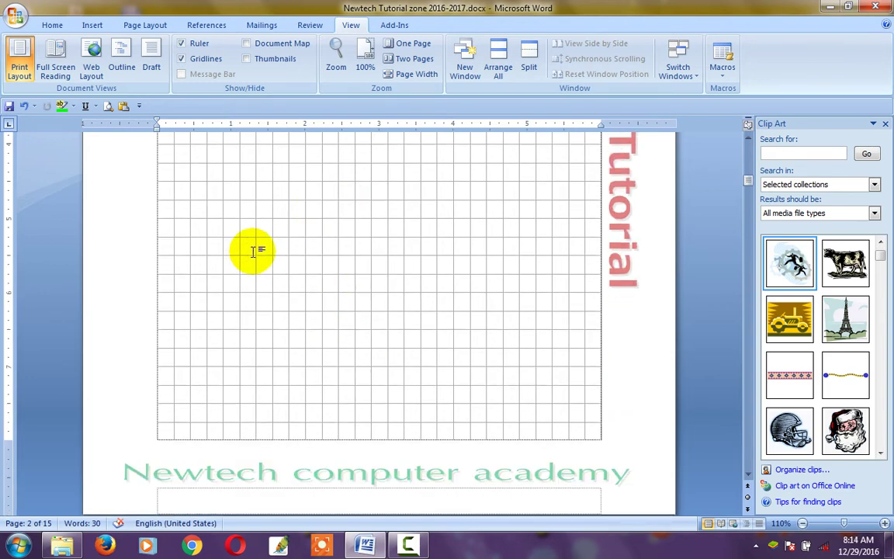
pyautogui.scroll(2, 385, 306)
pyautogui.scroll(2, 388, 318)
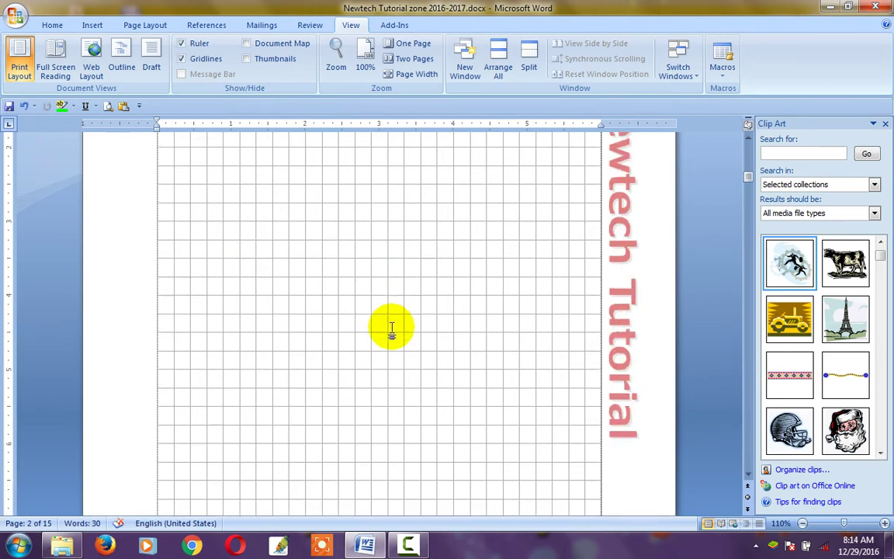
pyautogui.scroll(3, 396, 322)
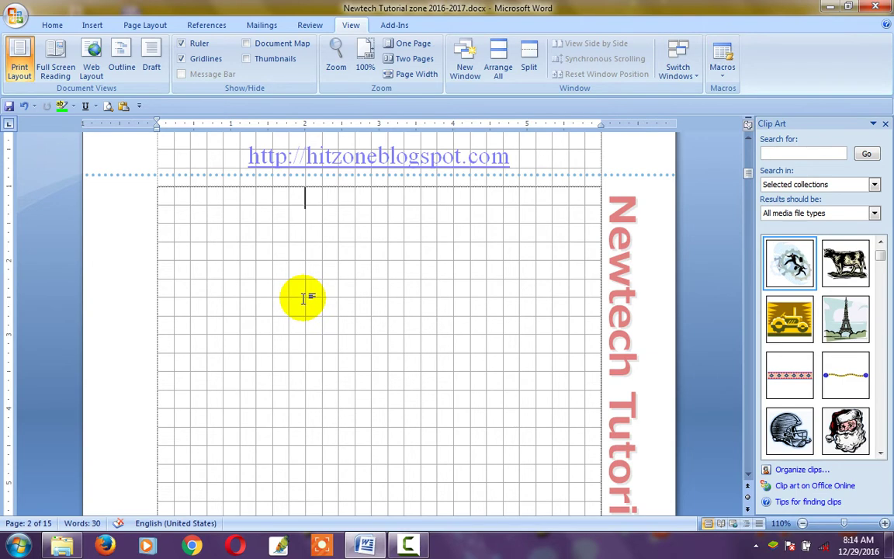
pyautogui.scroll(1, 304, 297)
pyautogui.scroll(1, 302, 298)
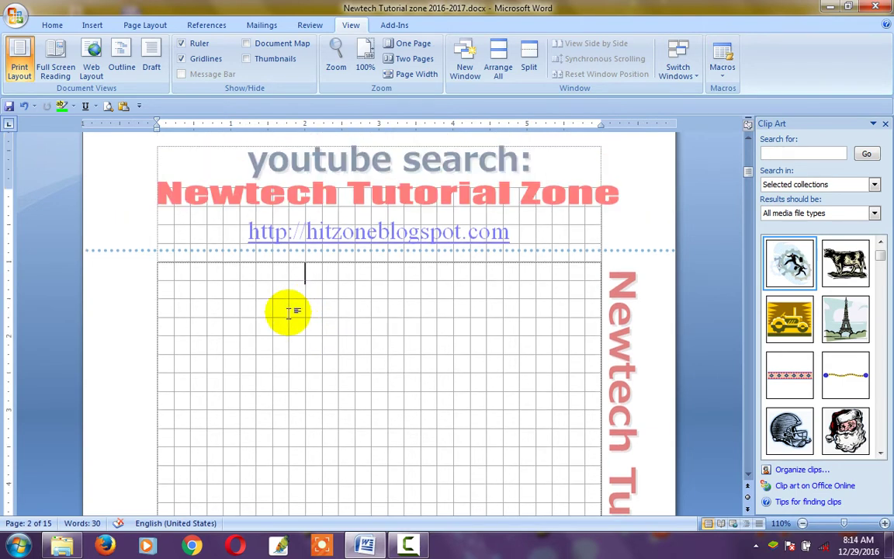
pyautogui.scroll(-1, 288, 311)
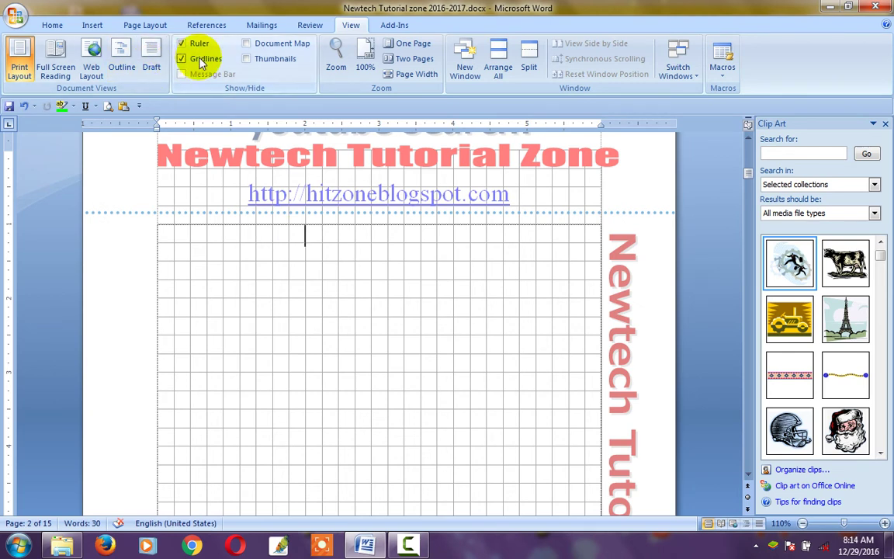
pyautogui.click(201, 60)
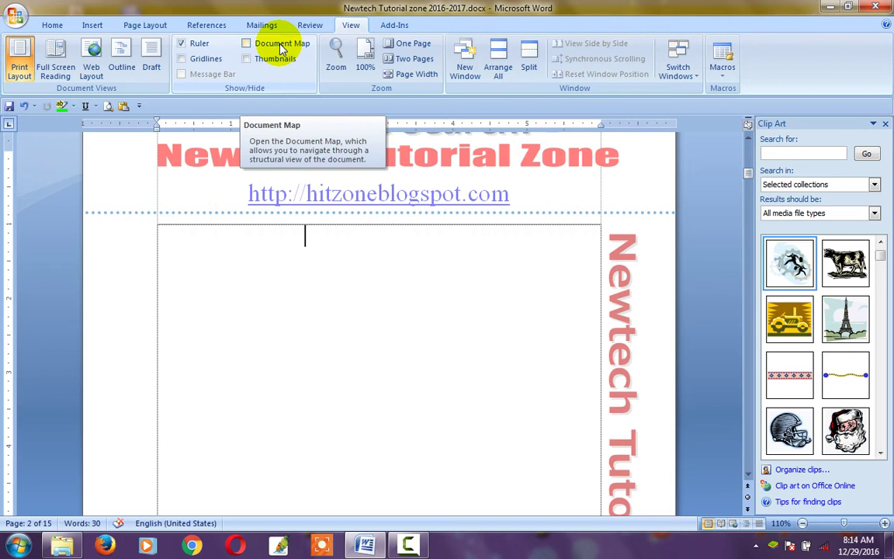
# Step: Open the Document Map pane listing the 'Color' heading and scroll up toward page 1
pyautogui.click(281, 47)
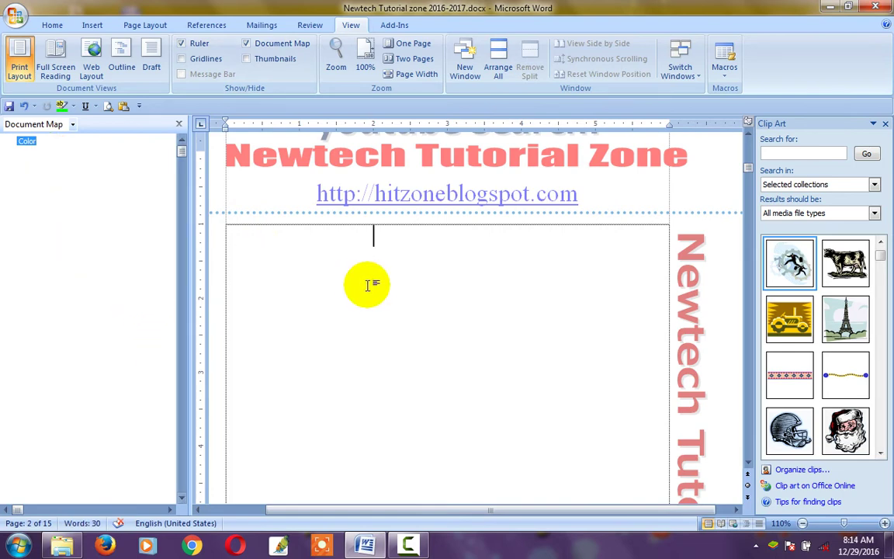
pyautogui.scroll(4, 361, 275)
pyautogui.scroll(3, 355, 267)
pyautogui.scroll(4, 354, 268)
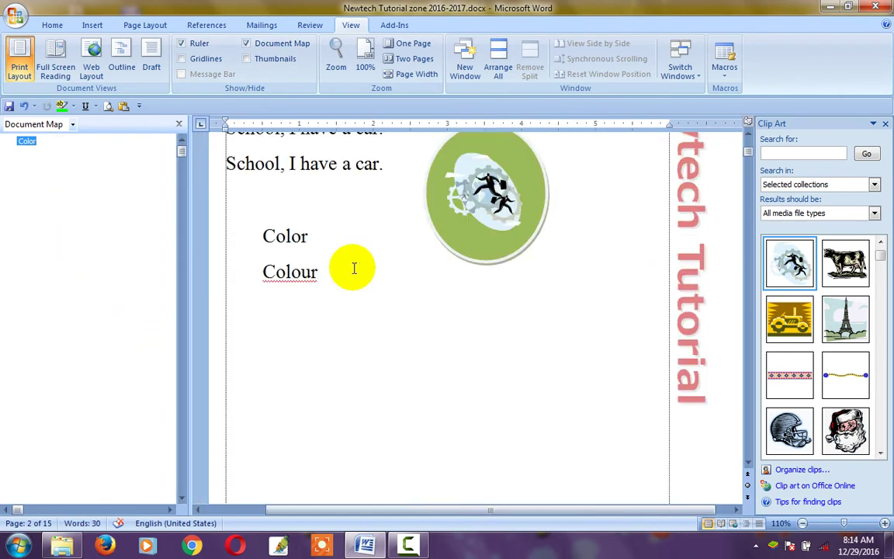
pyautogui.scroll(3, 353, 269)
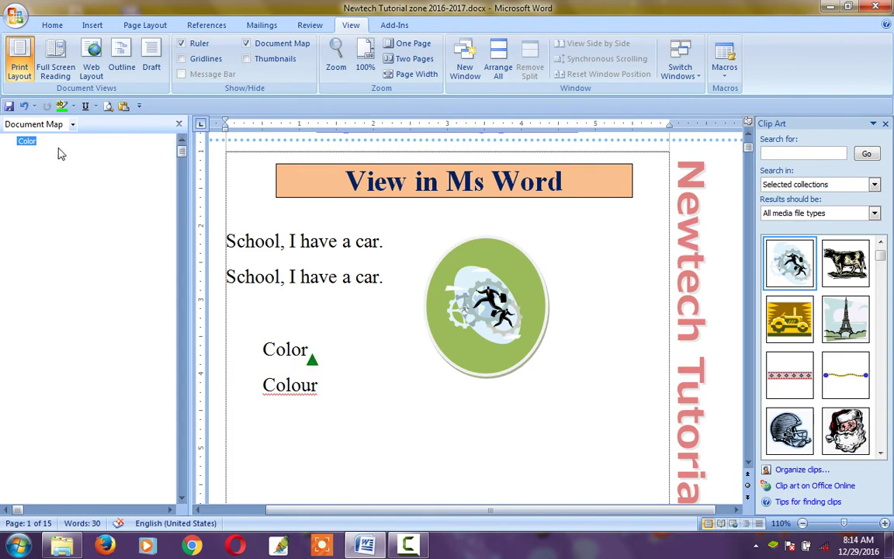
pyautogui.click(72, 124)
pyautogui.click(72, 126)
# Step: Select the 'View in Ms Word' title on page 1 and close the Document Map pane
pyautogui.scroll(3, 357, 260)
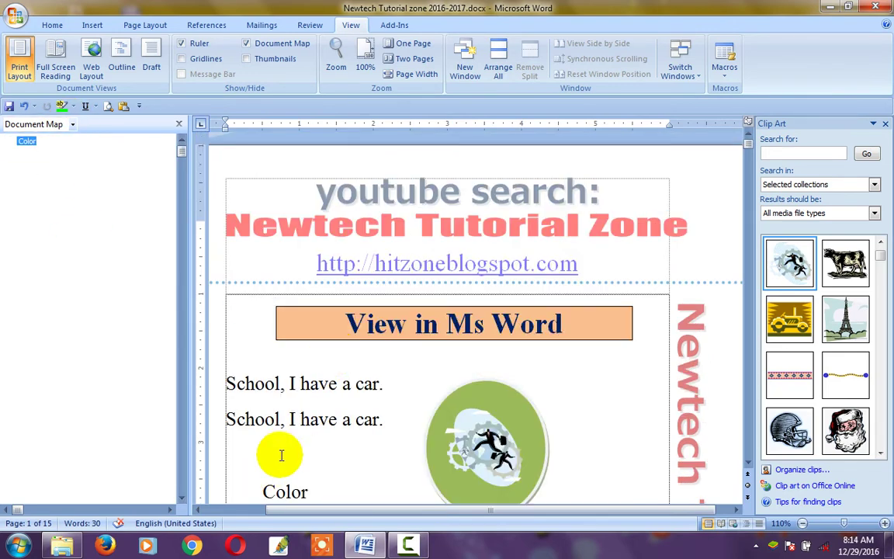
pyautogui.click(277, 316)
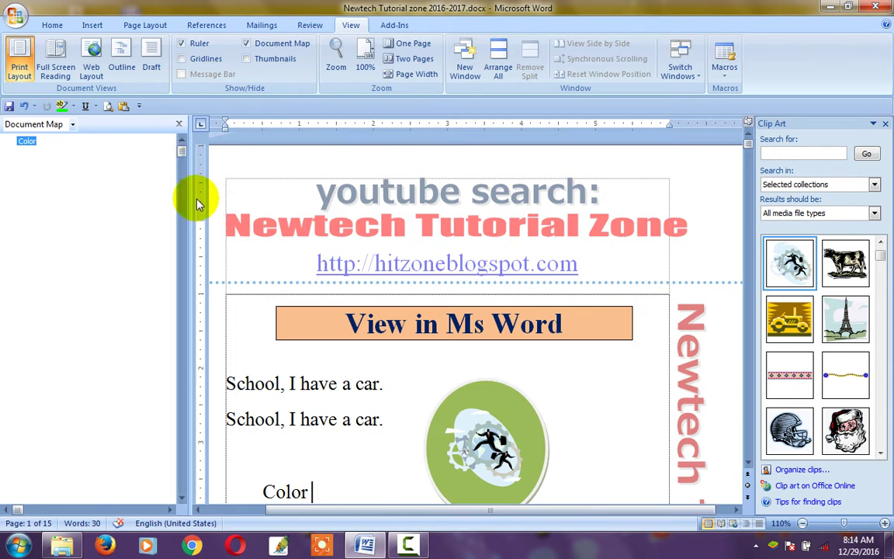
pyautogui.click(178, 124)
pyautogui.click(273, 379)
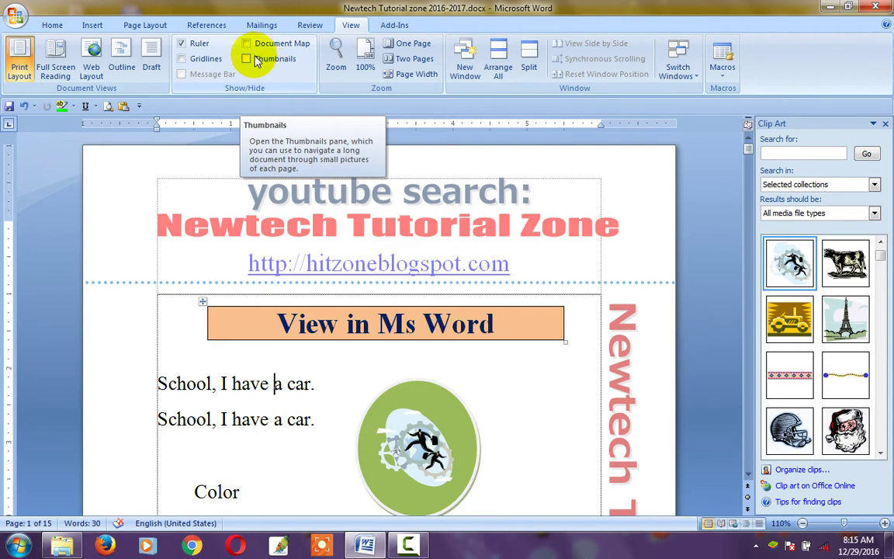
# Step: Turn on page Thumbnails and scroll through page 1 down to the top of page 2
pyautogui.click(246, 60)
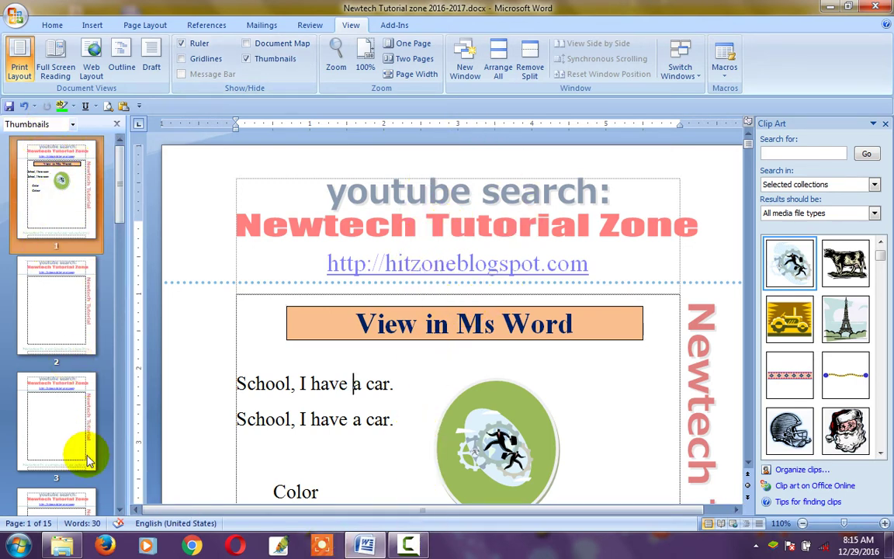
pyautogui.click(53, 225)
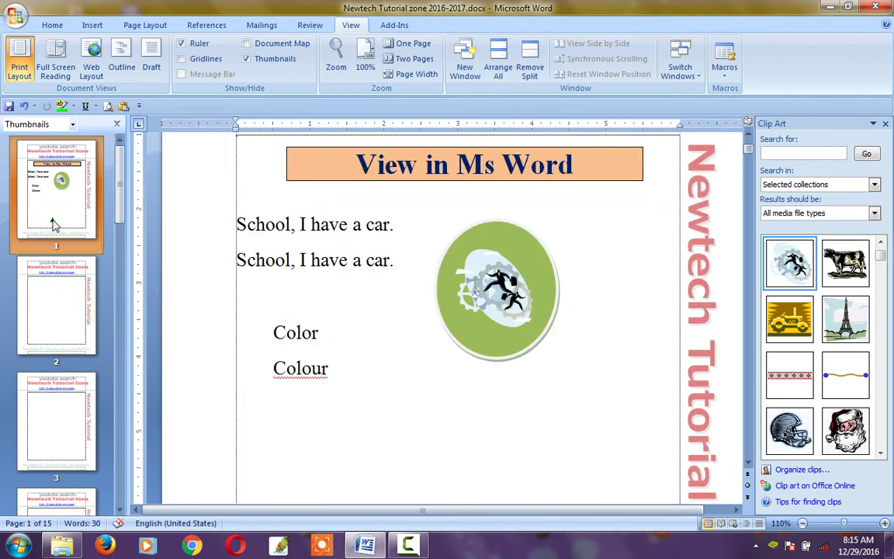
pyautogui.click(313, 304)
pyautogui.scroll(4, 308, 306)
pyautogui.click(309, 305)
pyautogui.scroll(-1, 309, 303)
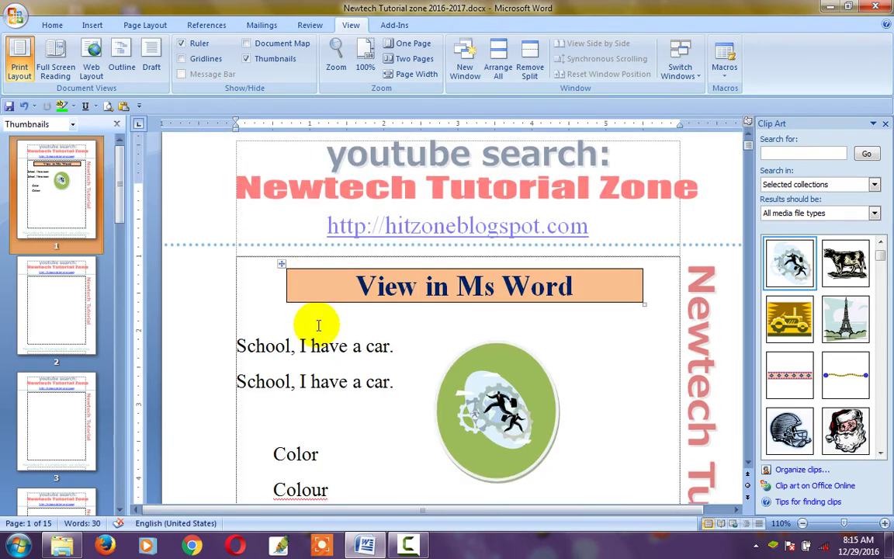
pyautogui.scroll(-2, 318, 295)
pyautogui.scroll(3, 323, 257)
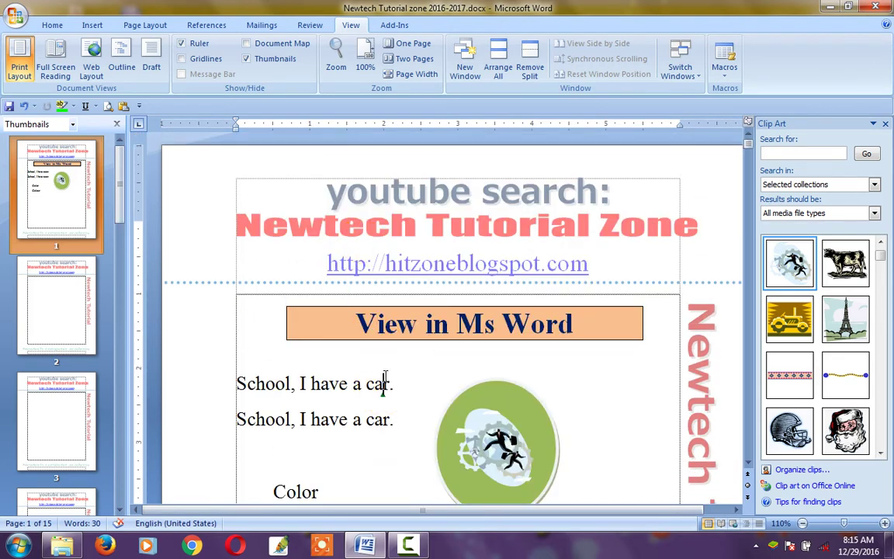
pyautogui.scroll(-4, 370, 376)
pyautogui.scroll(-1, 370, 364)
pyautogui.scroll(-4, 371, 344)
pyautogui.scroll(-4, 334, 364)
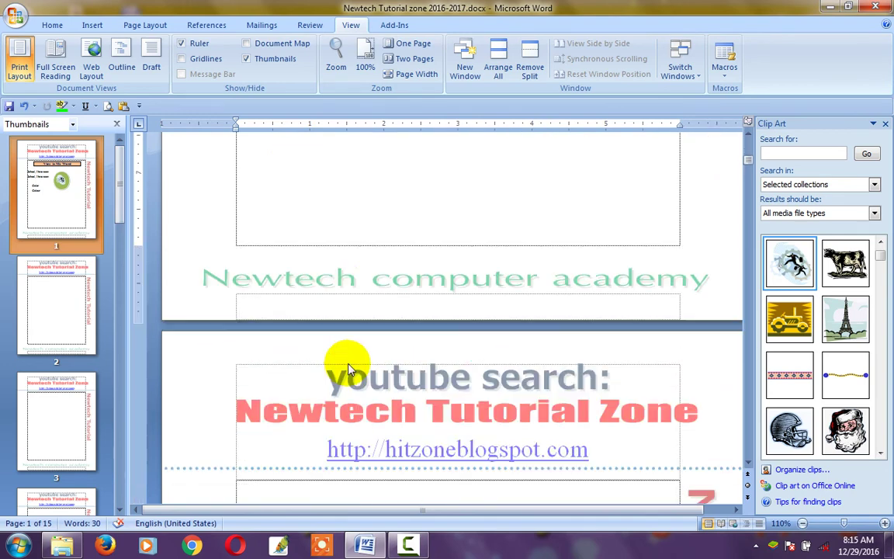
pyautogui.scroll(-4, 344, 368)
pyautogui.scroll(-1, 344, 368)
pyautogui.click(344, 368)
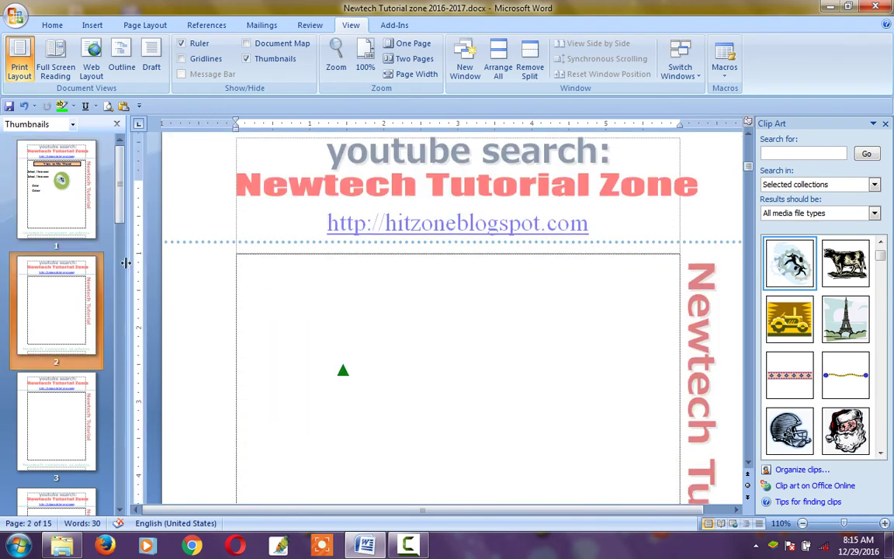
# Step: Jump back and forth between the page 1 and page 2 thumbnails
pyautogui.click(56, 180)
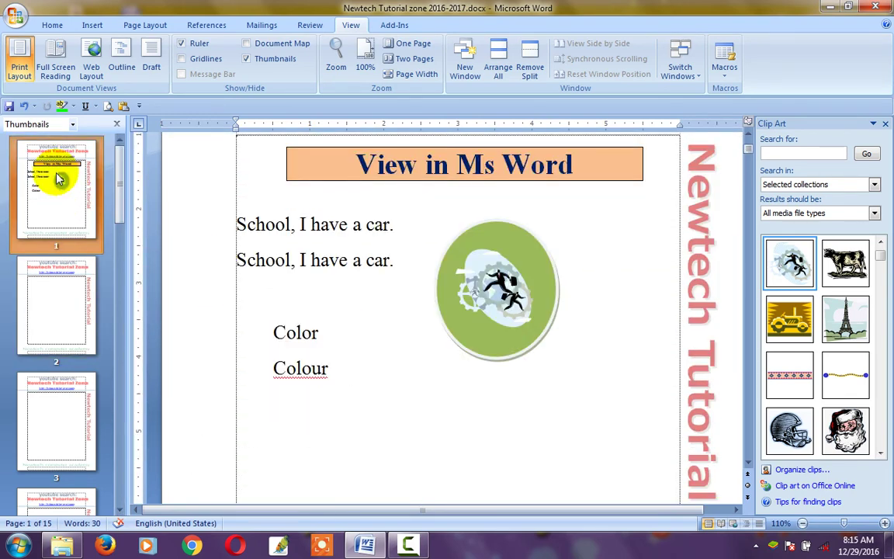
pyautogui.click(64, 185)
pyautogui.click(66, 269)
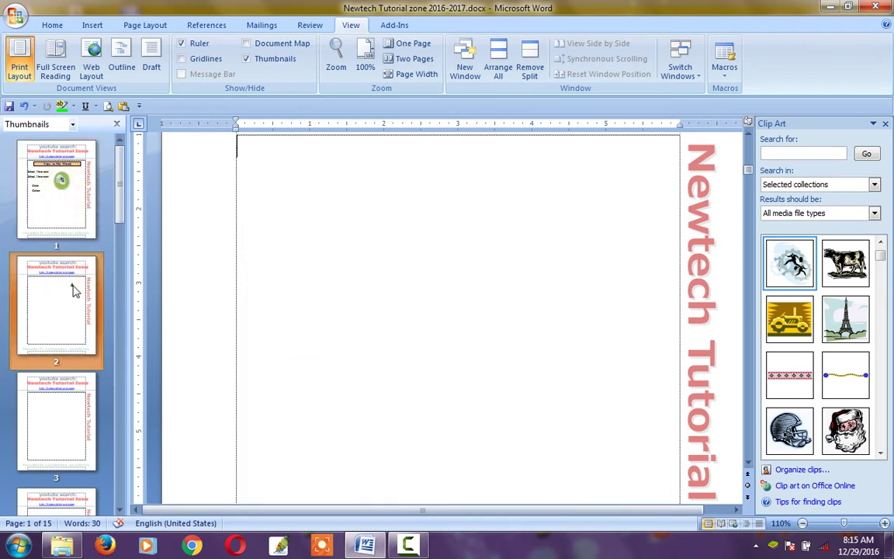
pyautogui.click(59, 302)
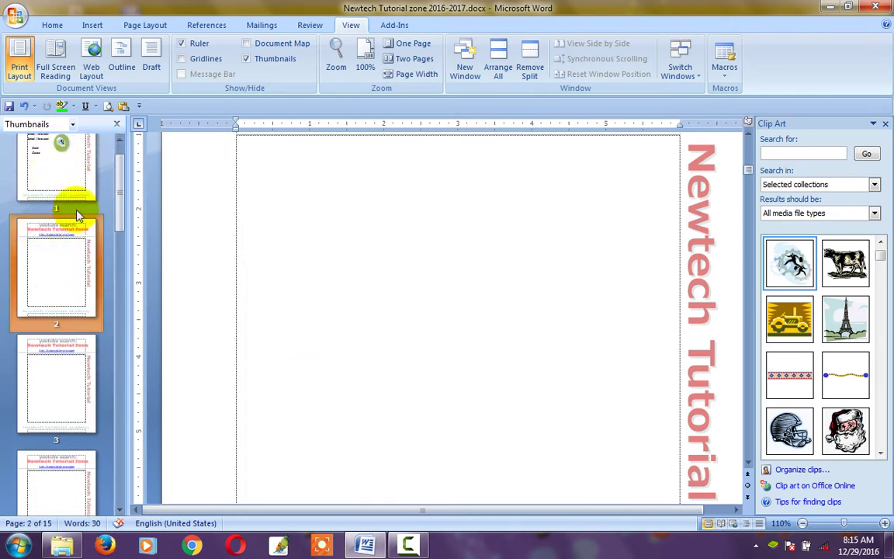
pyautogui.click(63, 183)
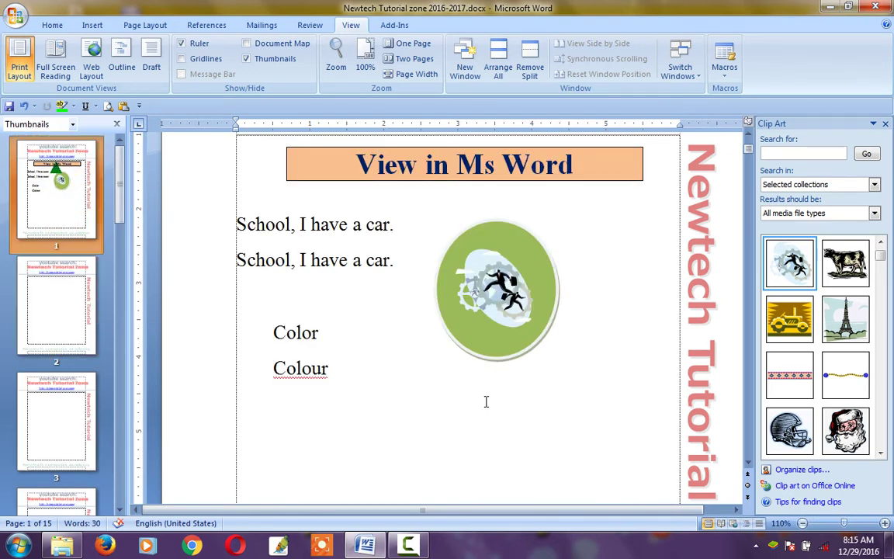
# Step: Scroll the thumbnail pane to the end and jump to pages 15 and 14
pyautogui.scroll(-5, 439, 336)
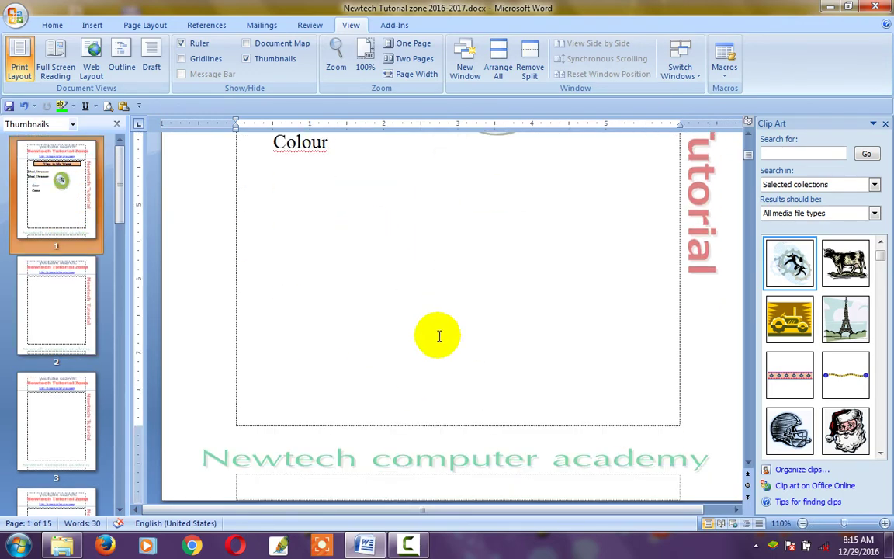
pyautogui.scroll(5, 404, 372)
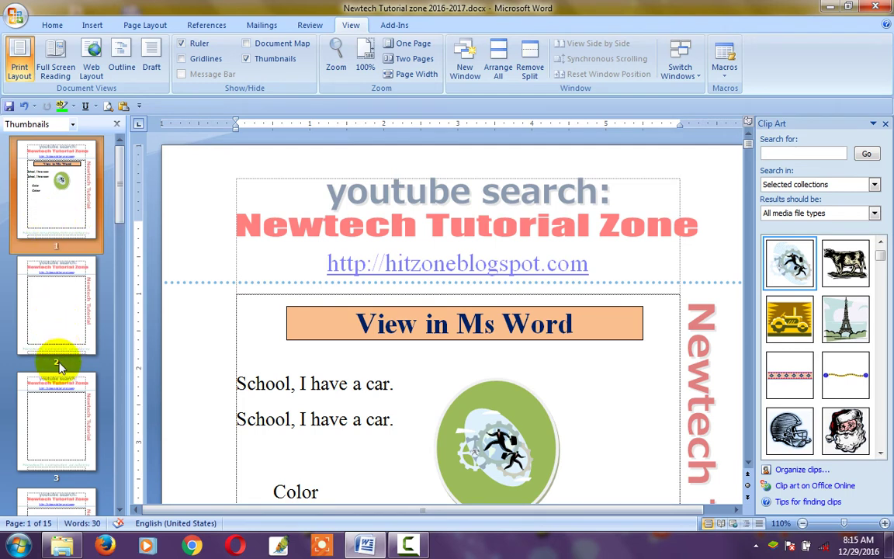
pyautogui.scroll(-1, 49, 382)
pyautogui.scroll(-1, 49, 382)
pyautogui.scroll(-1, 57, 293)
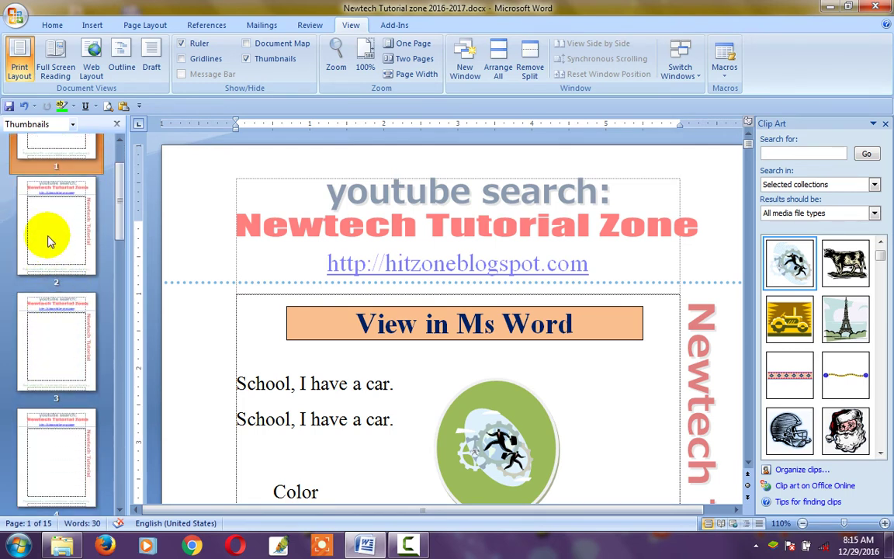
pyautogui.scroll(-1, 56, 207)
pyautogui.scroll(-1, 48, 255)
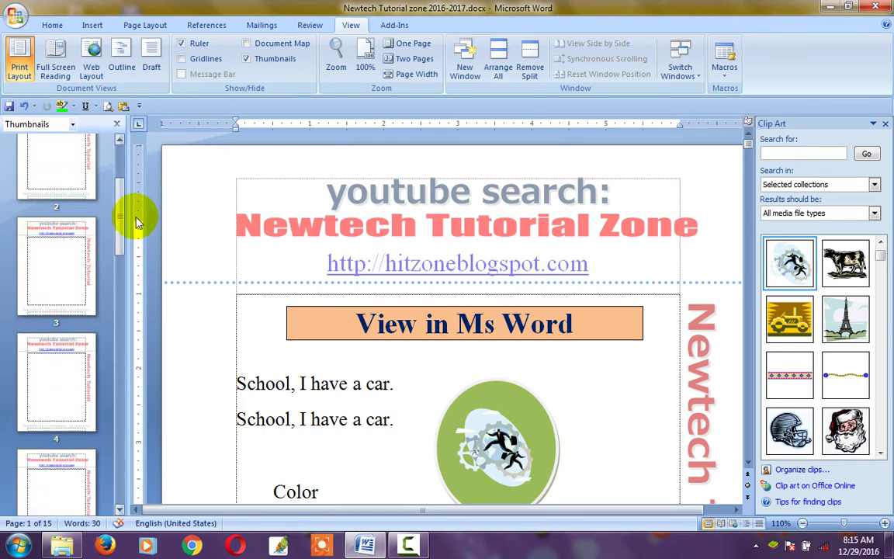
pyautogui.moveTo(115, 199)
pyautogui.mouseDown()
pyautogui.moveTo(130, 452)
pyautogui.moveTo(120, 478)
pyautogui.mouseUp()
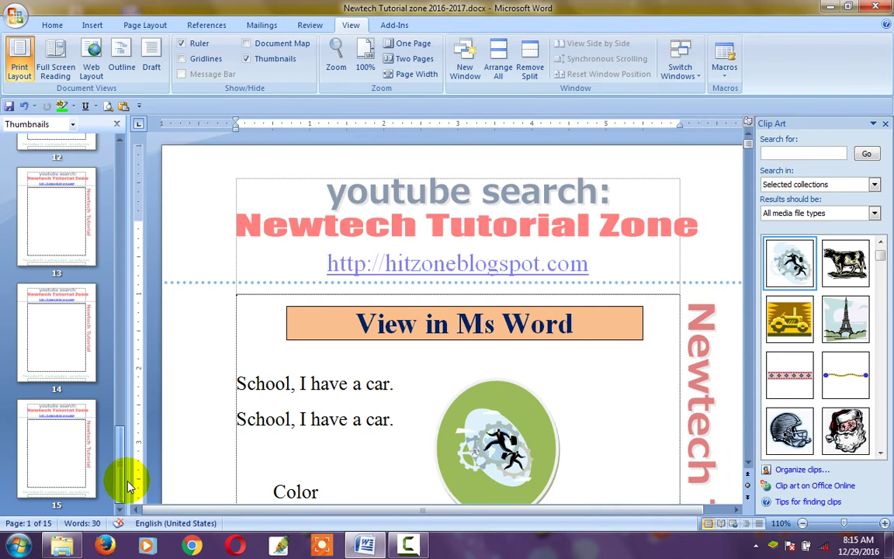
pyautogui.click(49, 449)
pyautogui.click(52, 353)
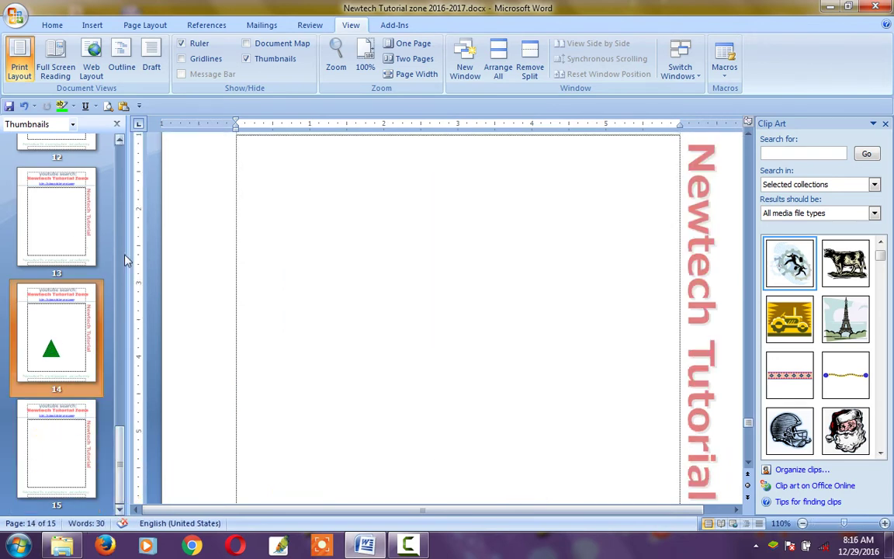
# Step: Return to page 1's thumbnail and place the cursor in its second sentence
pyautogui.moveTo(123, 423); pyautogui.dragTo(120, 167)
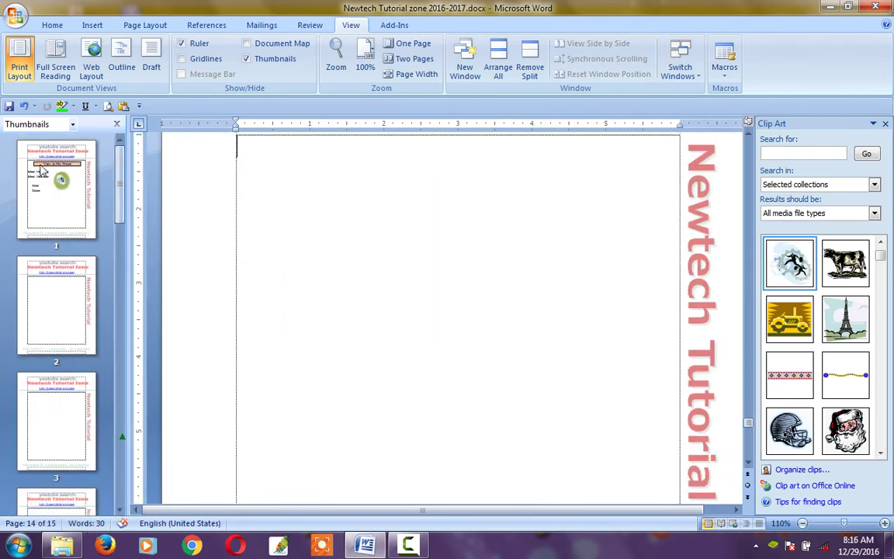
pyautogui.click(41, 168)
pyautogui.click(197, 354)
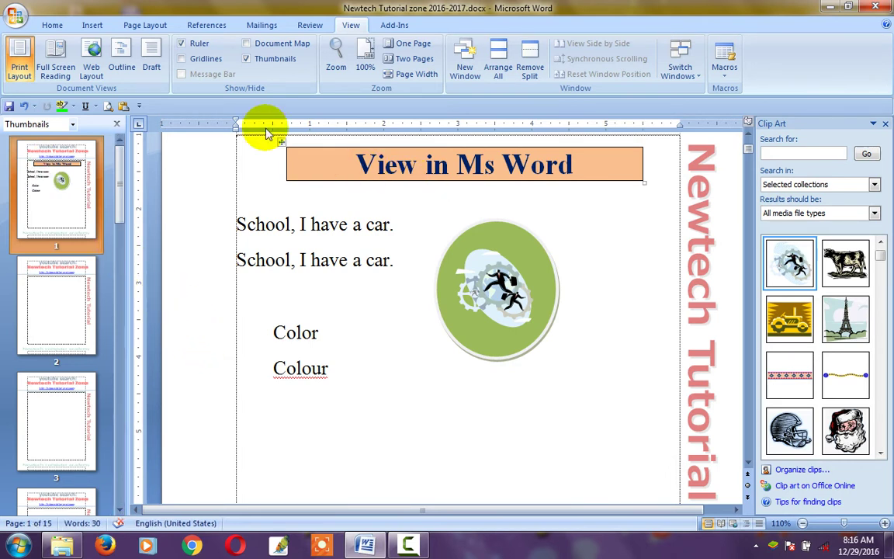
pyautogui.click(409, 545)
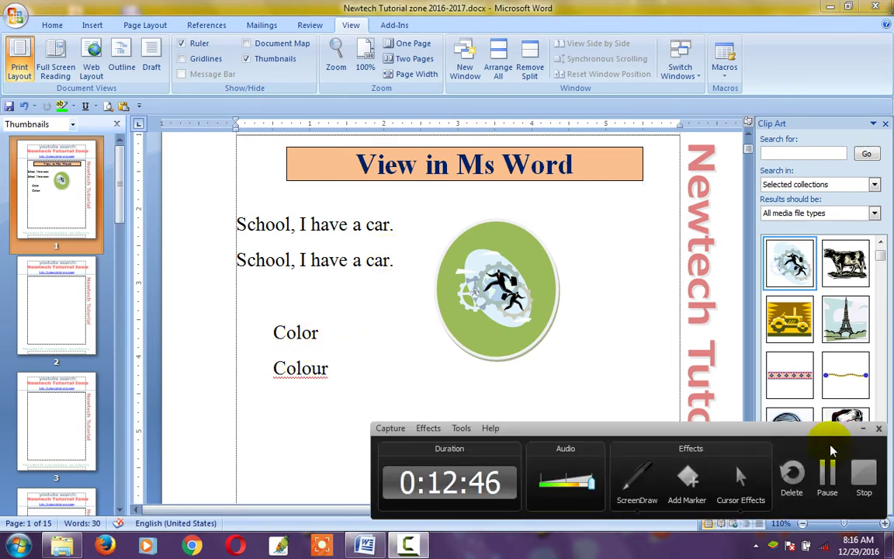
pyautogui.click(864, 429)
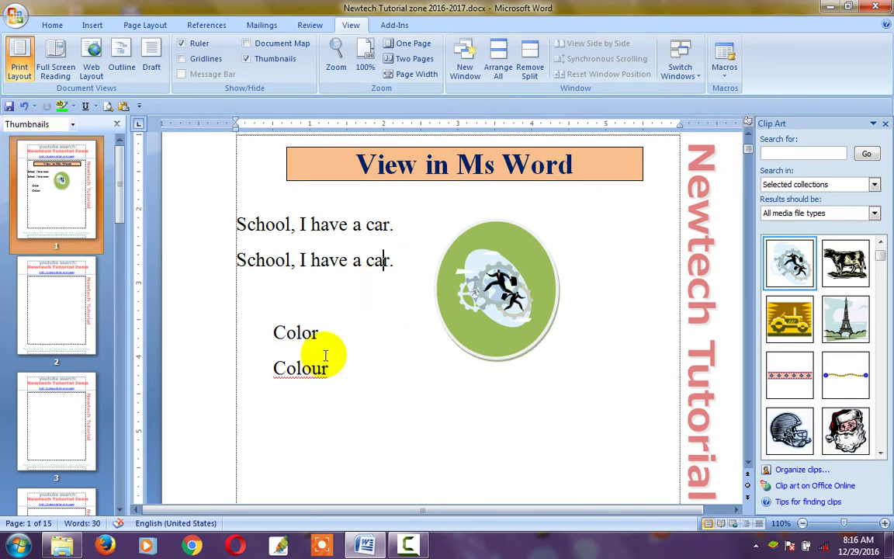
pyautogui.click(312, 258)
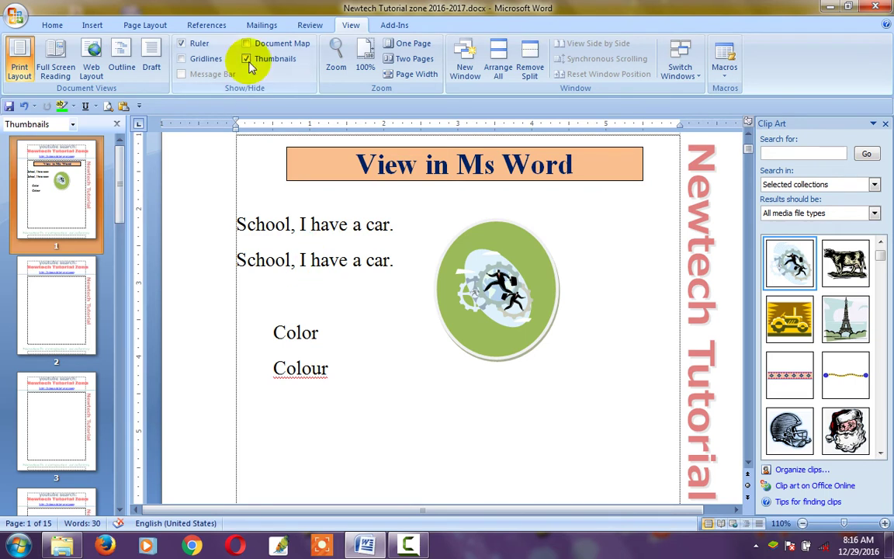
# Step: Turn off Thumbnails and click on the empty line of page 1
pyautogui.click(118, 126)
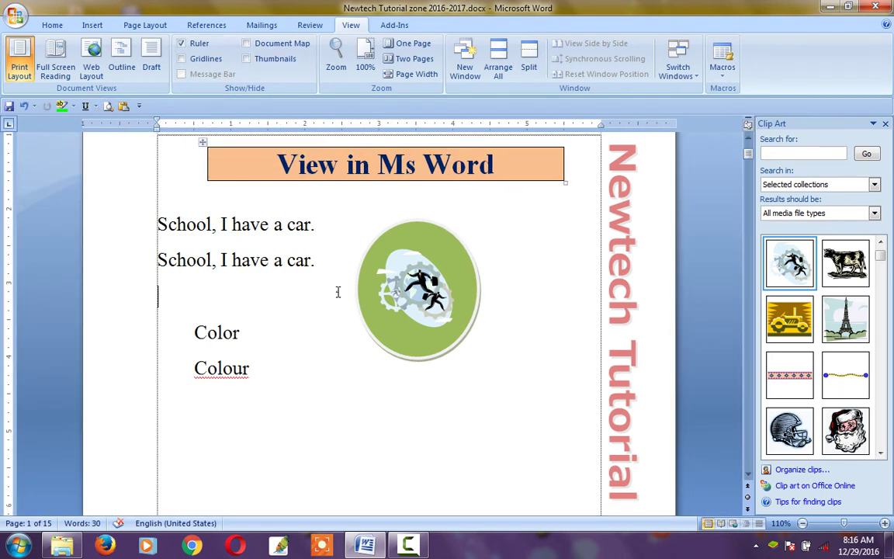
pyautogui.scroll(4, 361, 289)
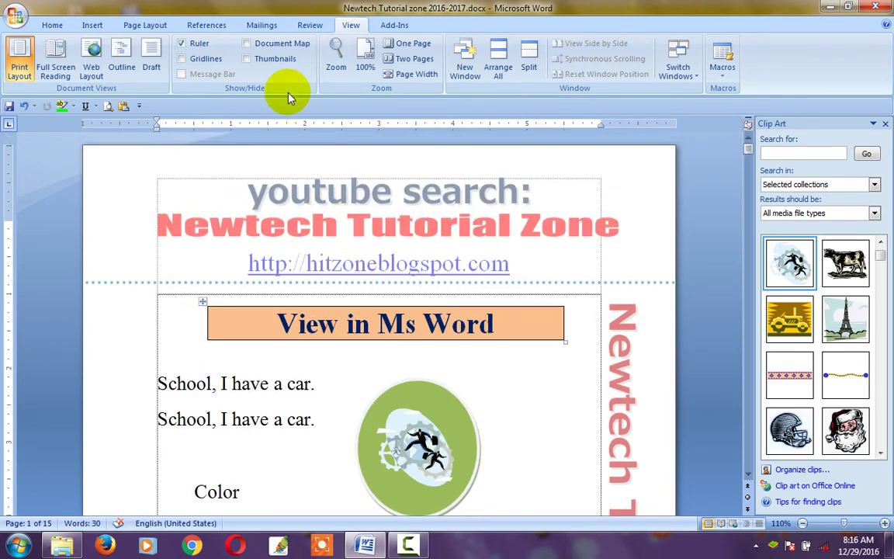
pyautogui.click(239, 461)
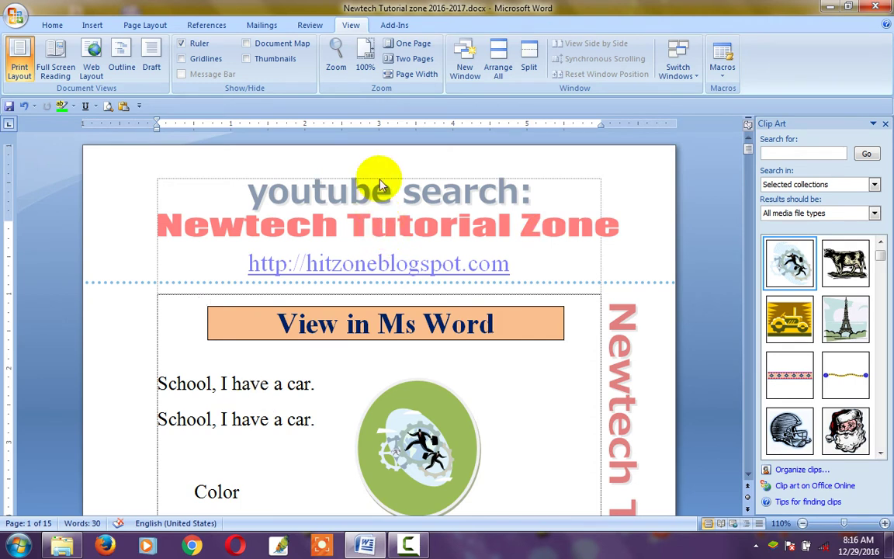
# Step: Scroll through the document and place the cursor after page 1's first sentence
pyautogui.click(271, 419)
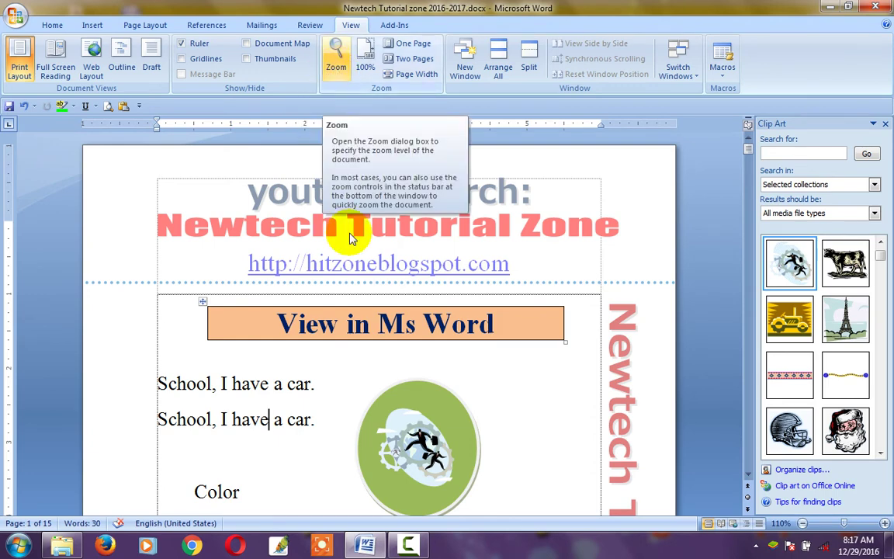
pyautogui.click(325, 397)
pyautogui.scroll(-2, 310, 380)
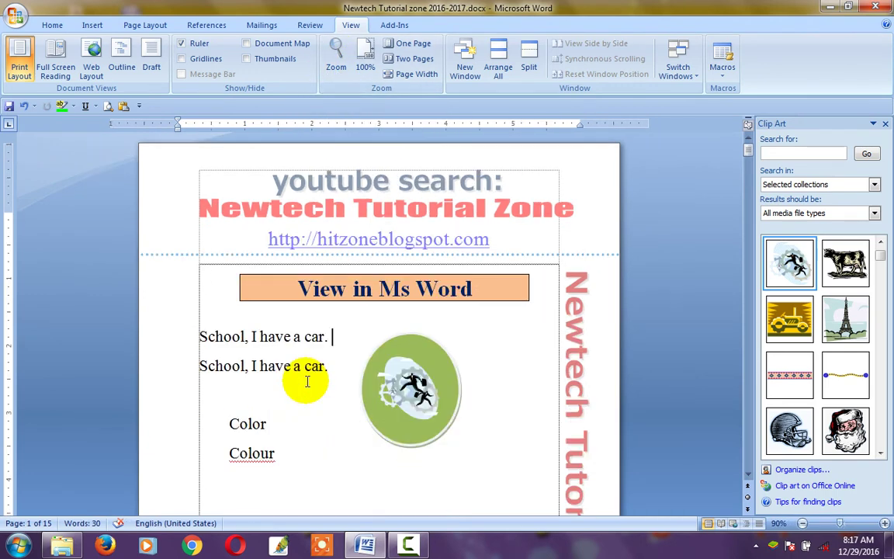
pyautogui.scroll(-1, 305, 379)
pyautogui.scroll(-1, 300, 384)
pyautogui.scroll(-1, 305, 327)
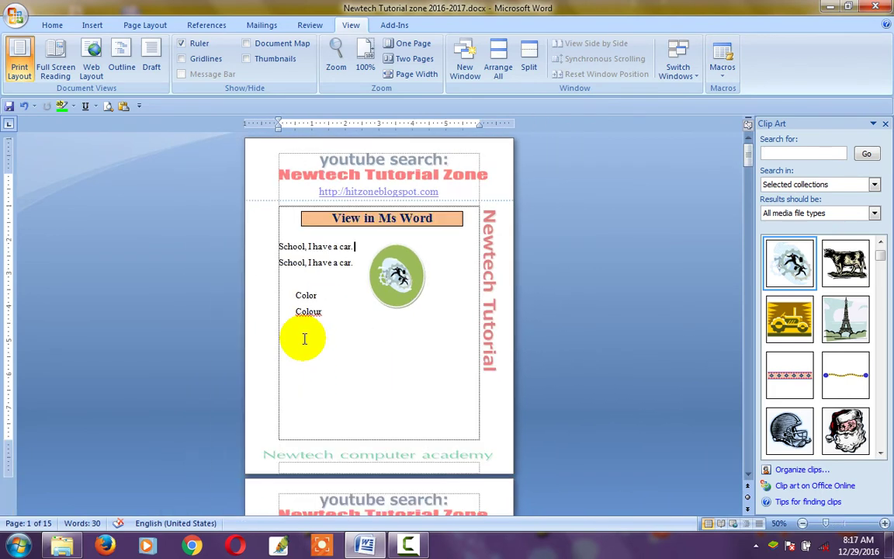
pyautogui.scroll(-1, 305, 341)
pyautogui.scroll(-2, 303, 343)
pyautogui.scroll(-1, 314, 357)
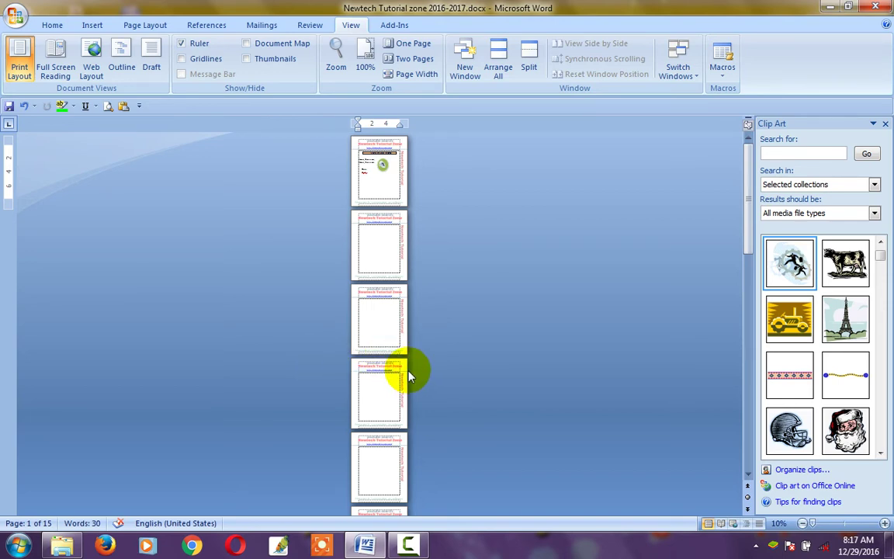
pyautogui.scroll(3, 411, 378)
pyautogui.scroll(3, 409, 371)
pyautogui.scroll(4, 409, 374)
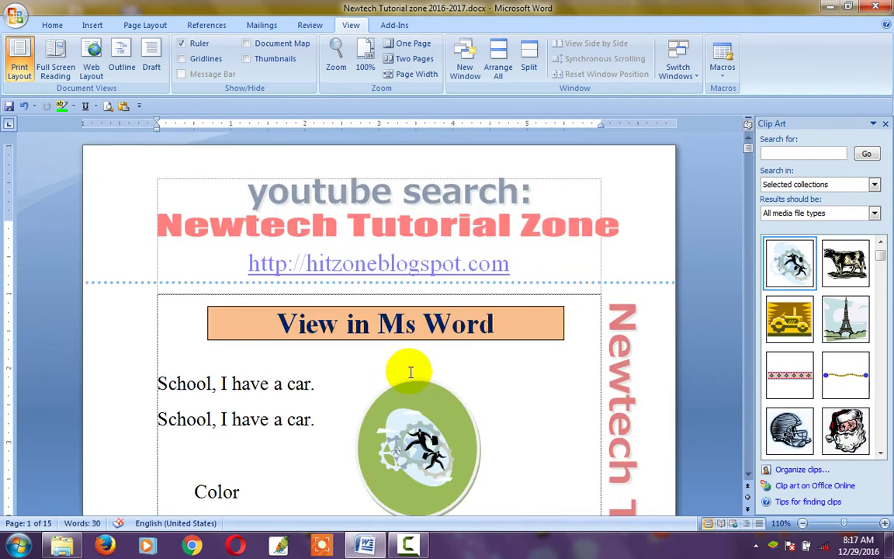
pyautogui.scroll(2, 405, 365)
pyautogui.scroll(2, 409, 375)
pyautogui.scroll(-2, 405, 368)
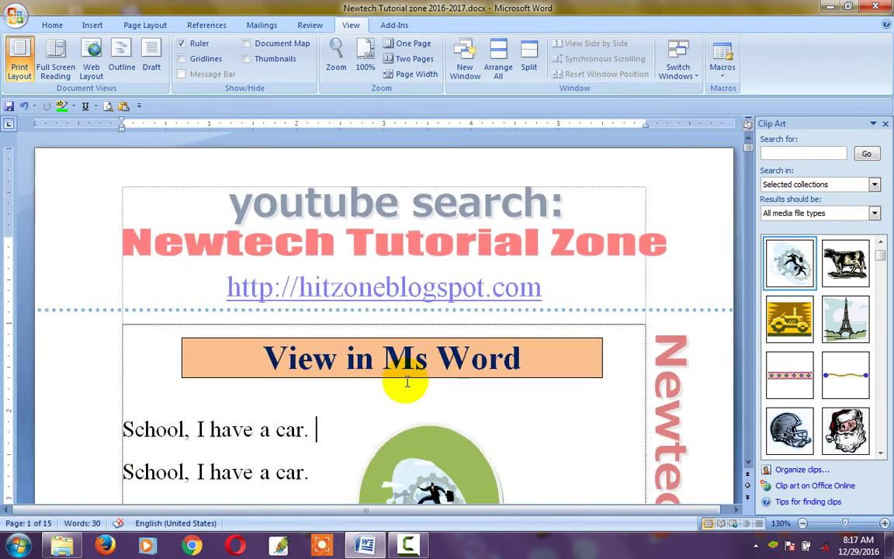
pyautogui.scroll(-1, 406, 379)
pyautogui.scroll(-2, 403, 383)
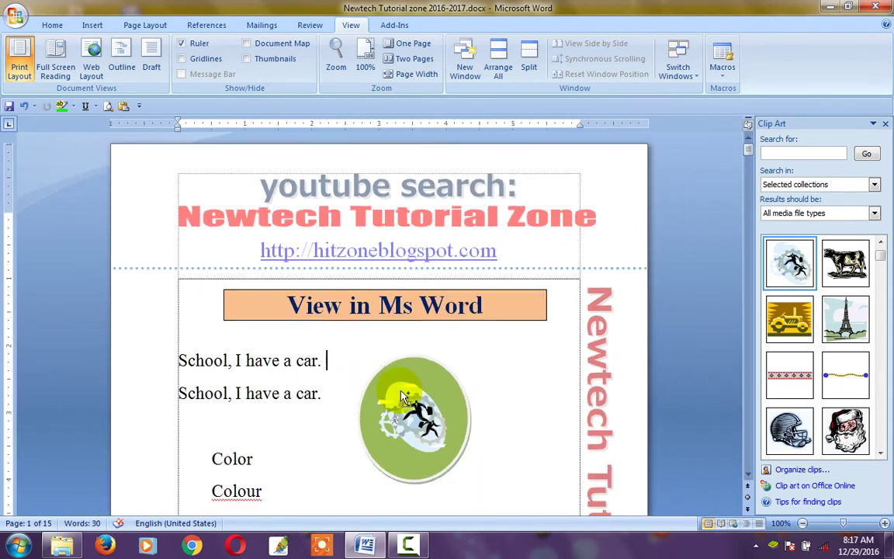
pyautogui.click(475, 353)
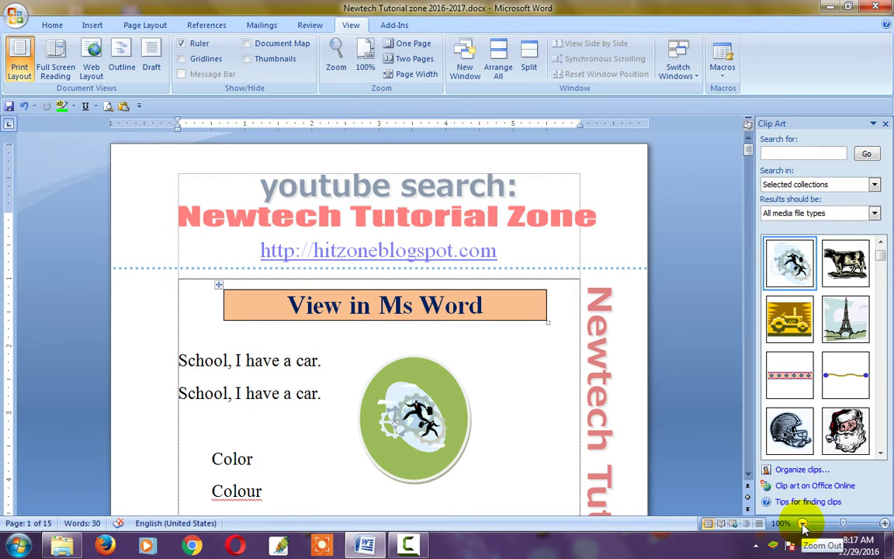
# Step: Zoom out step by step to about 50%/40% so several pages show at once
pyautogui.click(803, 525)
pyautogui.click(803, 526)
pyautogui.click(803, 525)
pyautogui.click(803, 525)
pyautogui.click(803, 525)
pyautogui.click(803, 526)
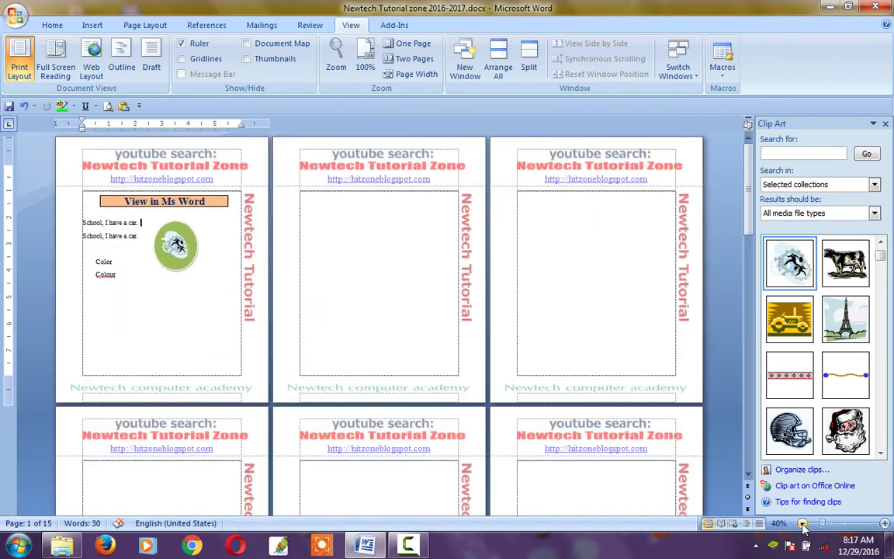
pyautogui.click(804, 526)
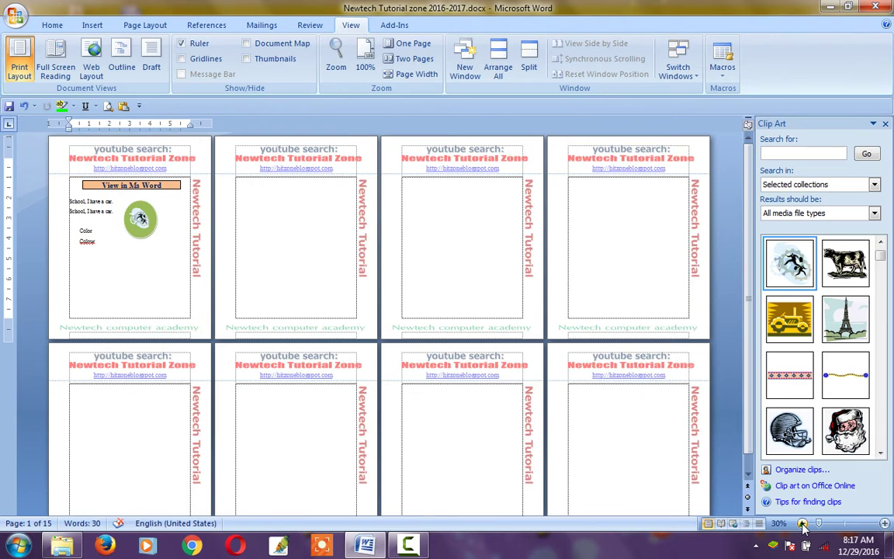
pyautogui.click(803, 525)
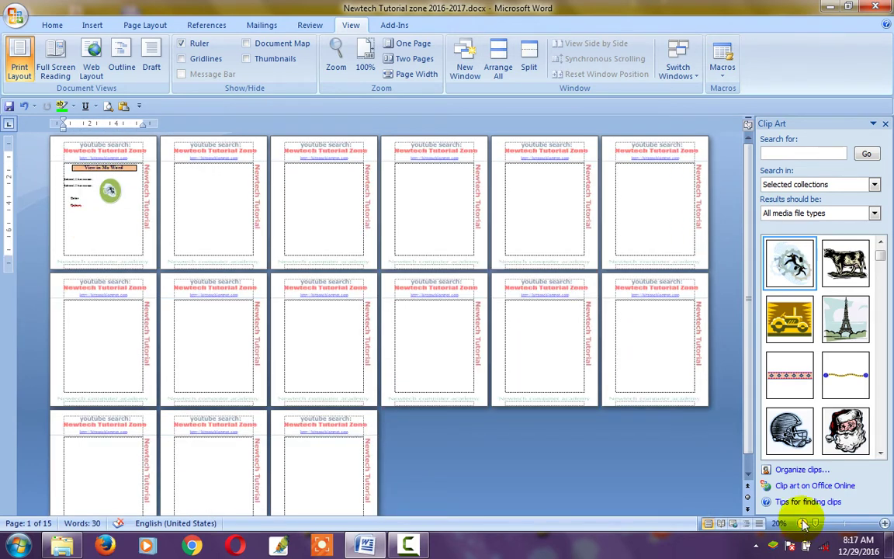
# Step: Zoom back in past 150% for a close-up of the car text and image
pyautogui.click(884, 525)
pyautogui.click(885, 525)
pyautogui.click(885, 525)
pyautogui.click(885, 526)
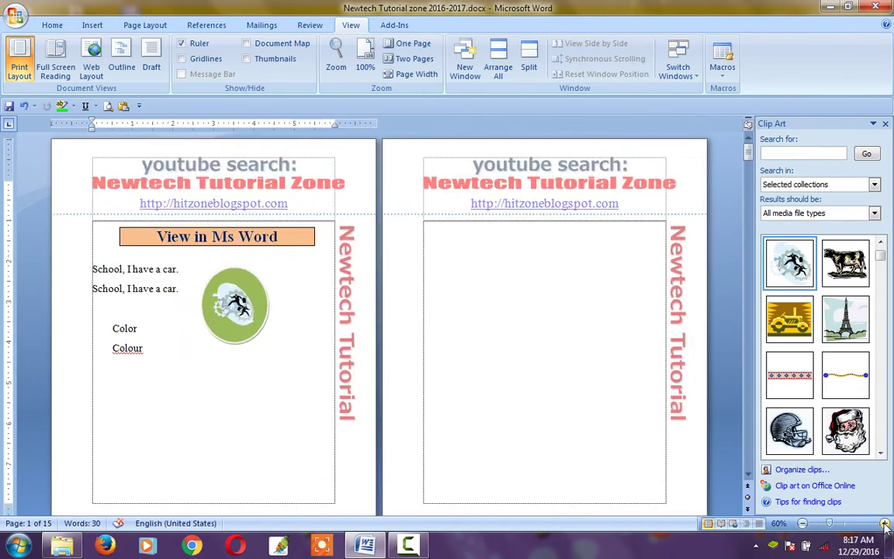
pyautogui.click(885, 525)
pyautogui.click(884, 526)
pyautogui.click(884, 525)
pyautogui.click(885, 525)
pyautogui.click(884, 526)
pyautogui.click(884, 525)
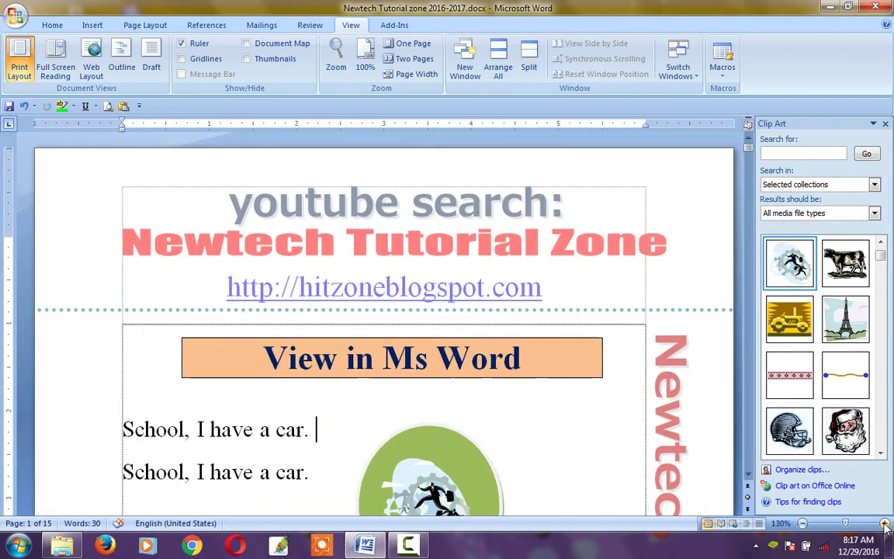
pyautogui.click(885, 525)
pyautogui.click(884, 526)
pyautogui.click(885, 525)
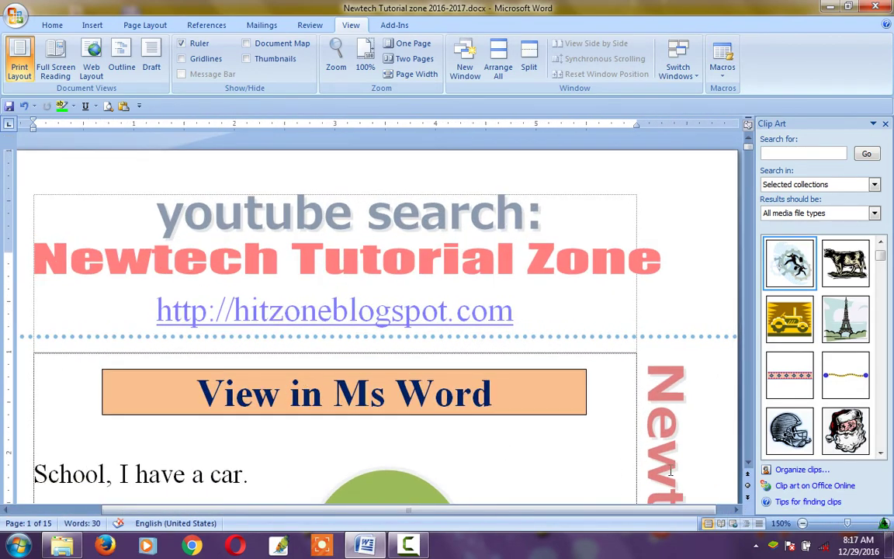
pyautogui.click(885, 525)
pyautogui.click(885, 525)
pyautogui.click(885, 525)
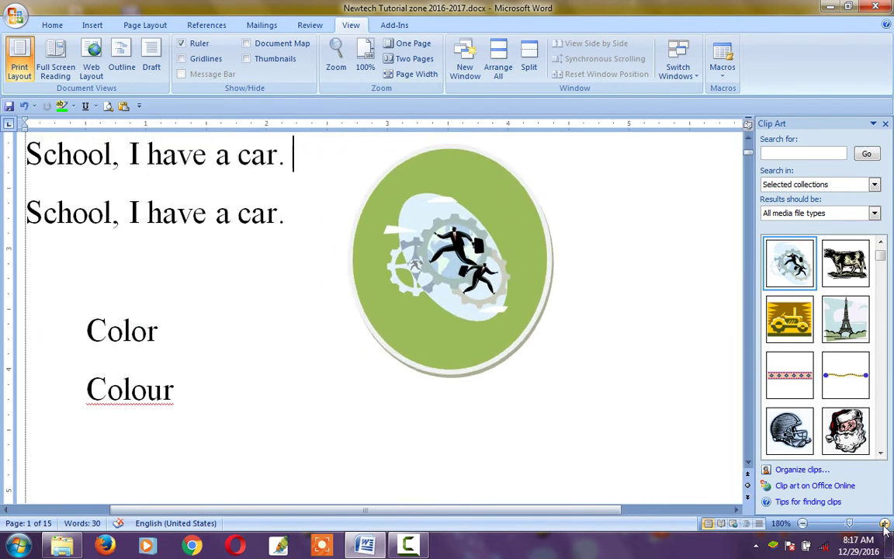
pyautogui.click(885, 525)
pyautogui.click(884, 525)
pyautogui.click(885, 525)
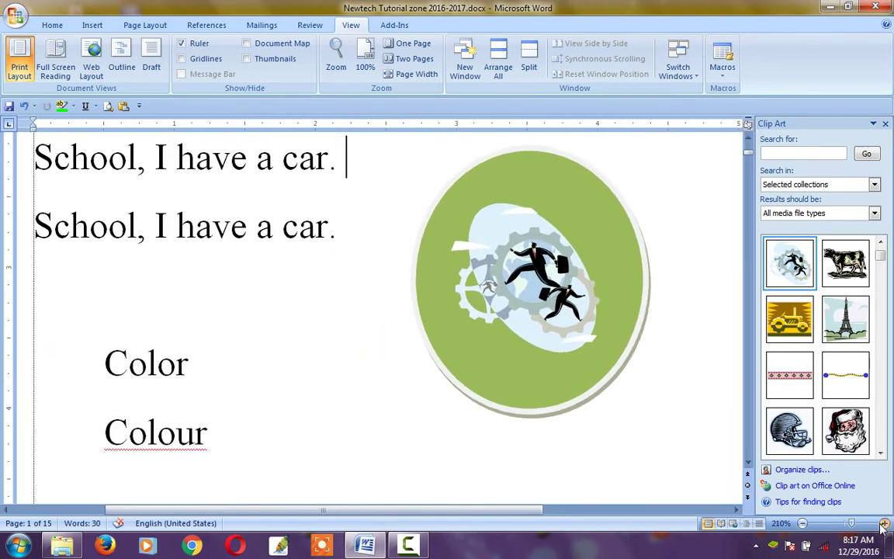
# Step: Zoom out through 200% and 100% to multiple pages, then jump to 108%
pyautogui.click(803, 523)
pyautogui.click(803, 524)
pyautogui.click(802, 524)
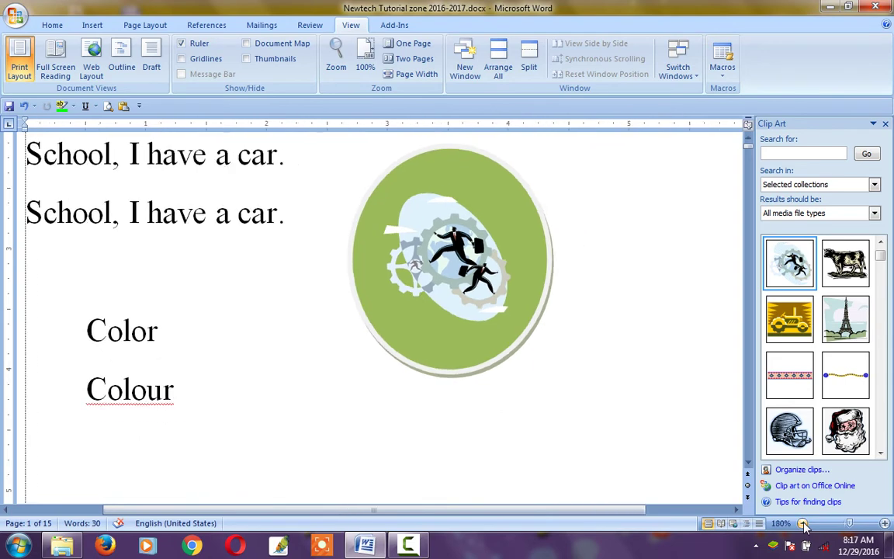
pyautogui.click(802, 524)
pyautogui.click(803, 524)
pyautogui.click(803, 523)
pyautogui.click(802, 524)
pyautogui.click(802, 524)
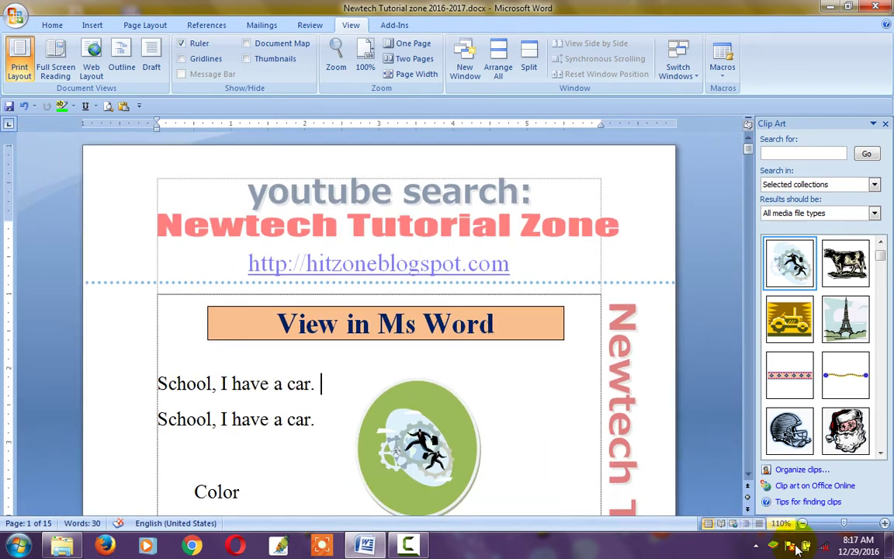
pyautogui.click(802, 524)
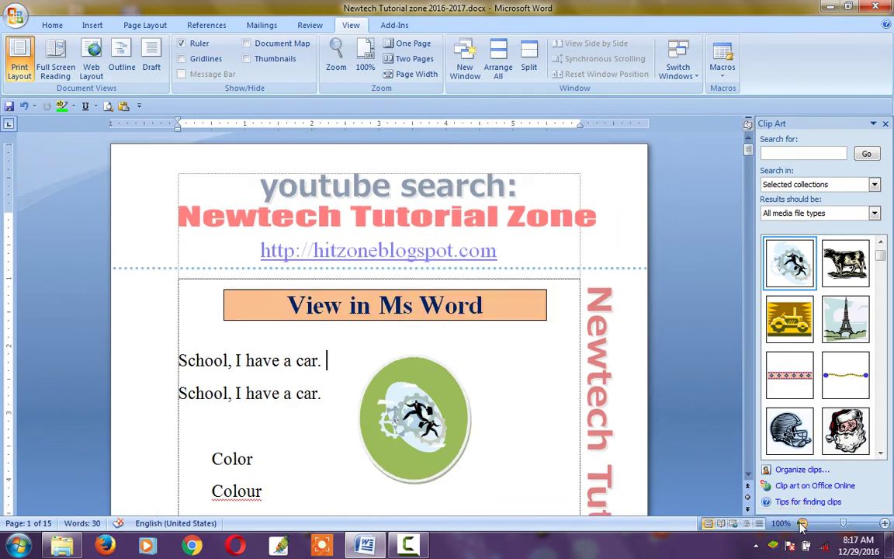
pyautogui.click(802, 524)
pyautogui.click(802, 524)
pyautogui.click(802, 524)
pyautogui.click(803, 523)
pyautogui.click(802, 524)
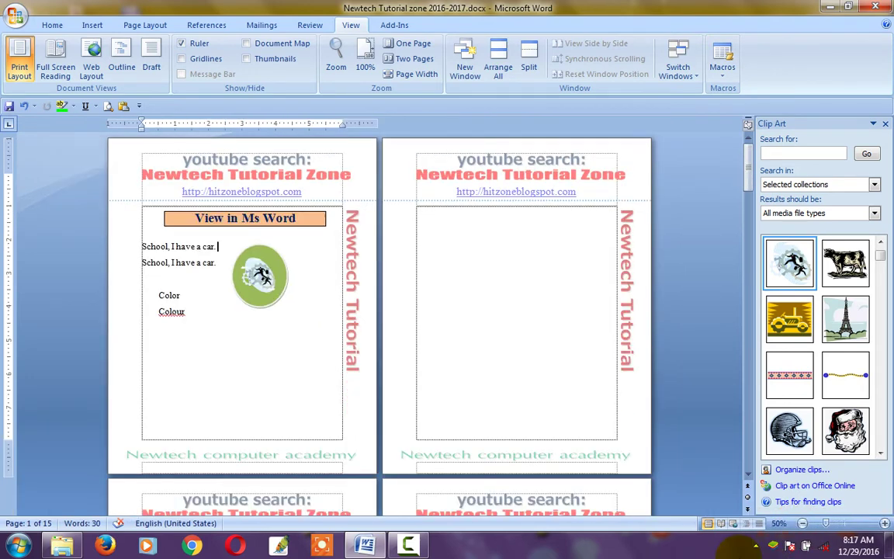
pyautogui.click(803, 524)
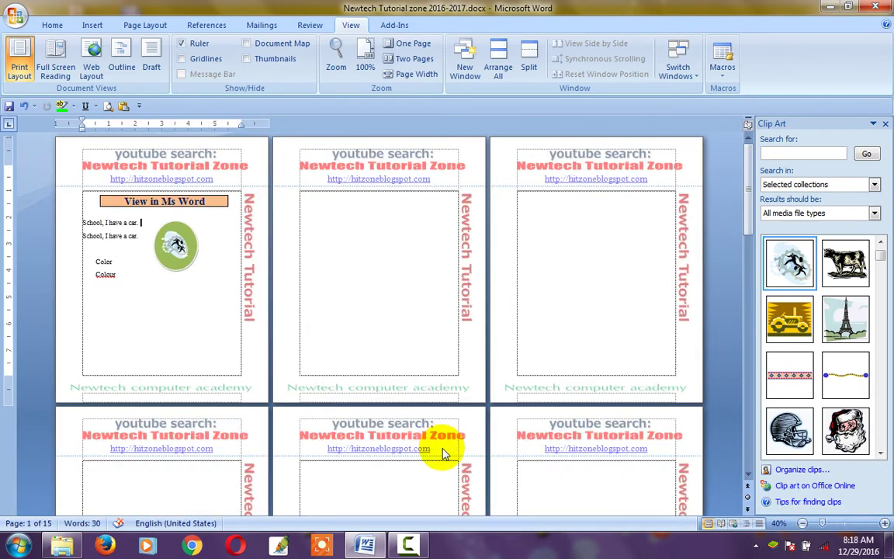
pyautogui.click(846, 524)
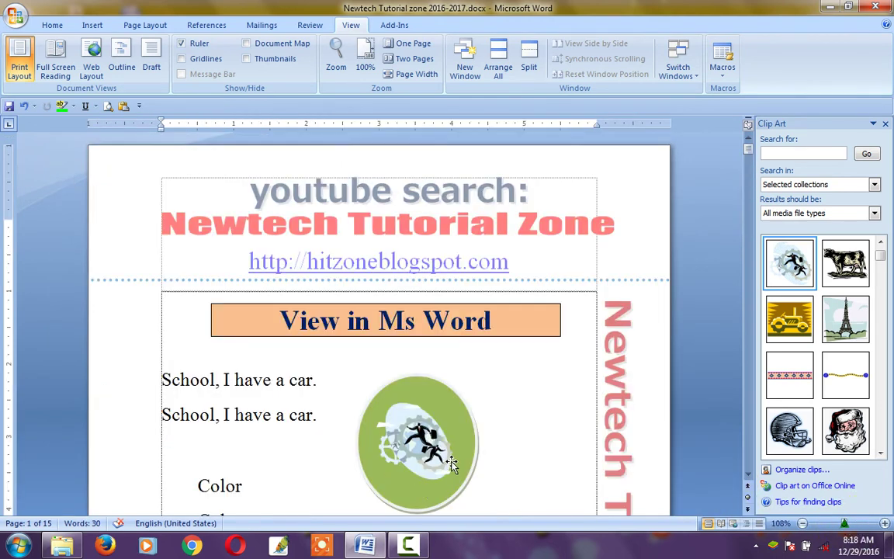
pyautogui.click(262, 380)
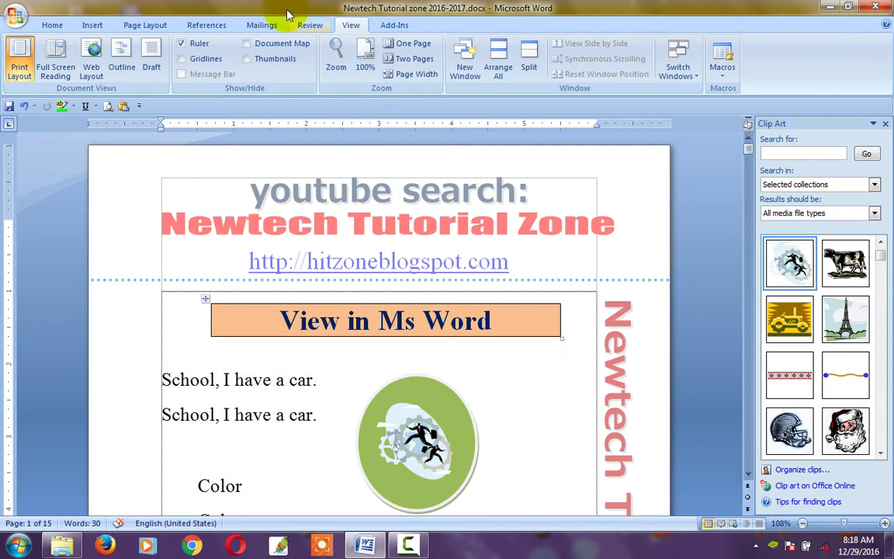
# Step: In the Zoom dialog, preview 200%, 100% and 75%, then apply a custom 73%
pyautogui.click(337, 62)
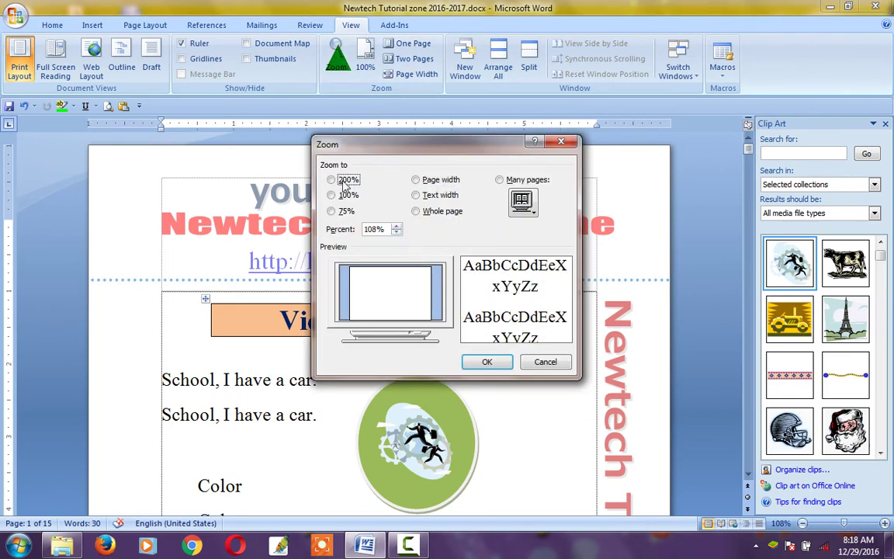
pyautogui.click(342, 180)
pyautogui.click(346, 196)
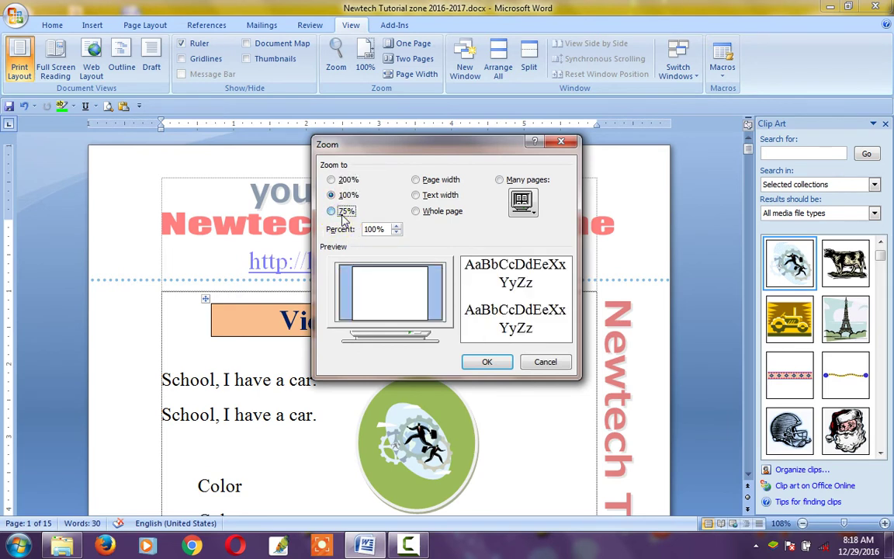
pyautogui.click(345, 211)
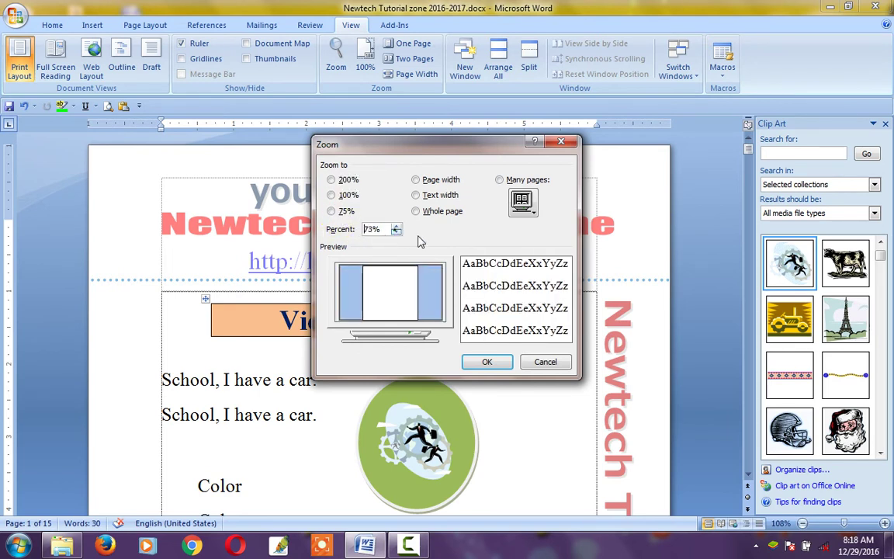
pyautogui.click(486, 362)
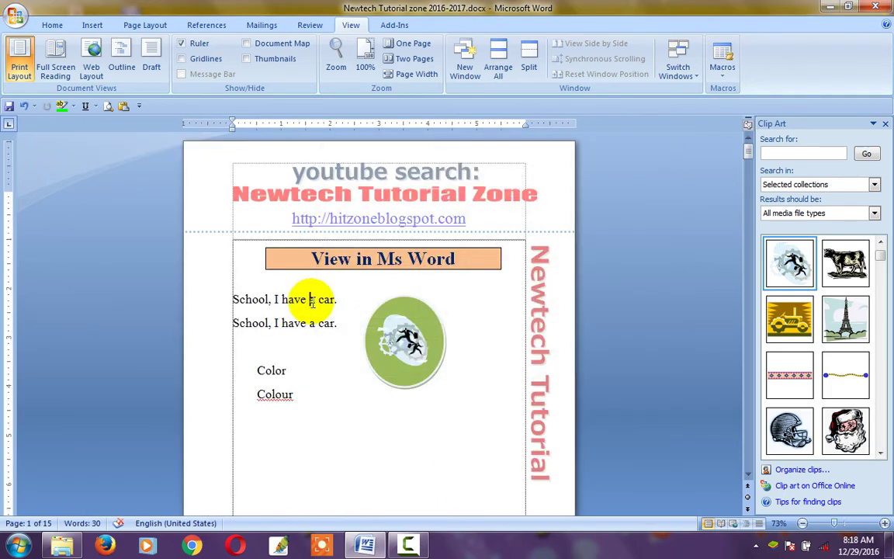
pyautogui.click(310, 301)
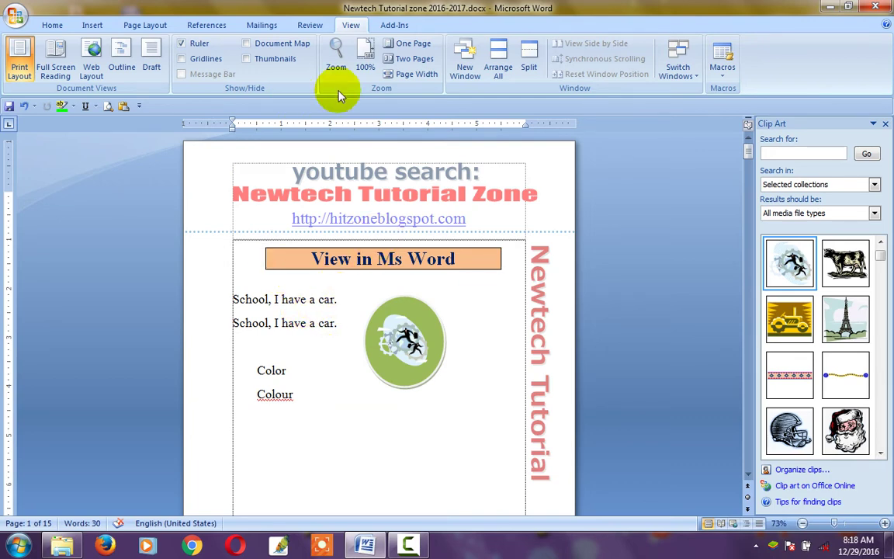
# Step: Zoom to 100%, check the page, and select the 'View in Ms Word' title box
pyautogui.click(363, 51)
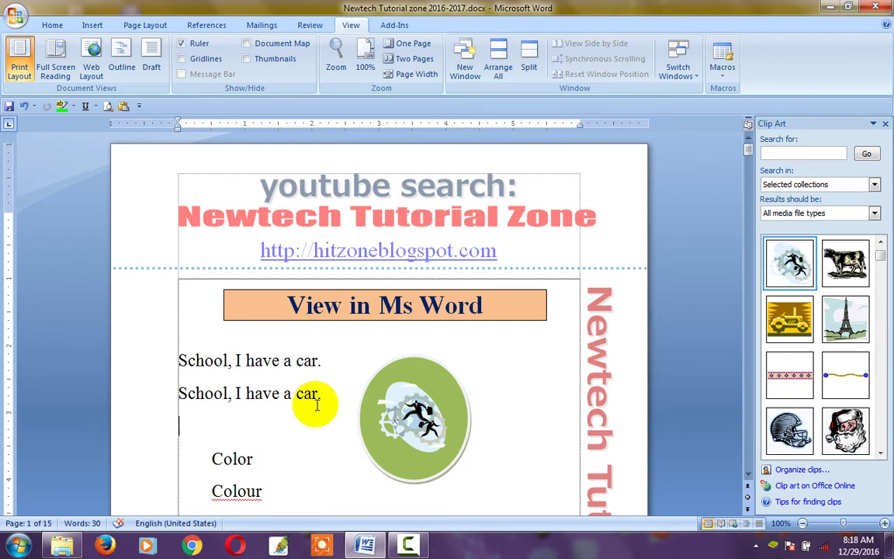
pyautogui.click(240, 390)
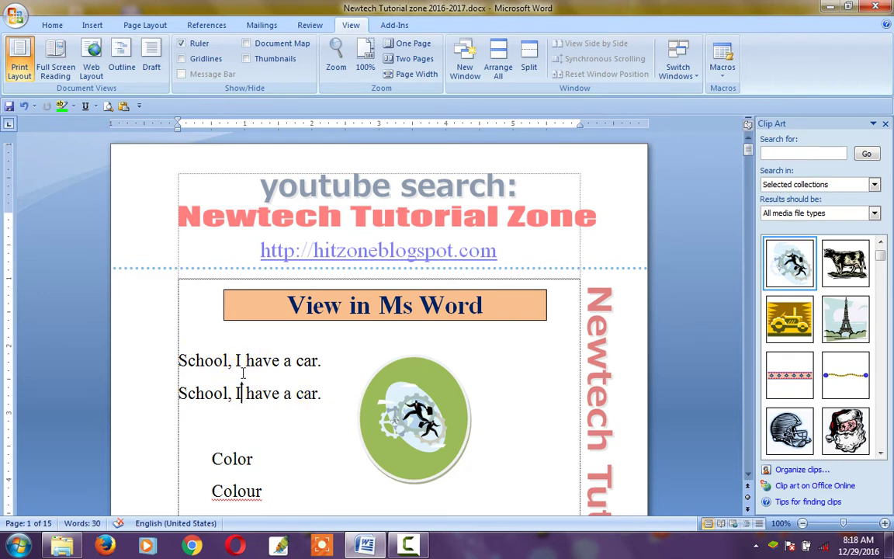
pyautogui.moveTo(384, 305)
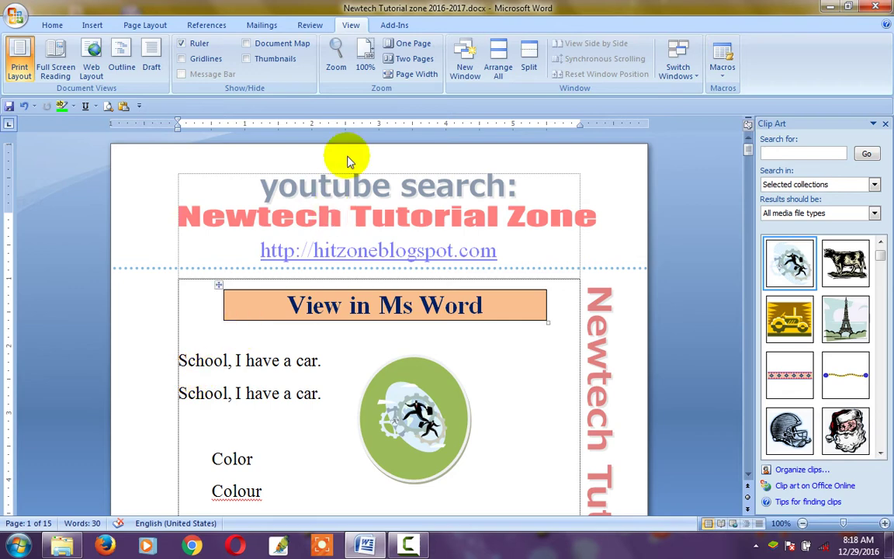
pyautogui.click(264, 359)
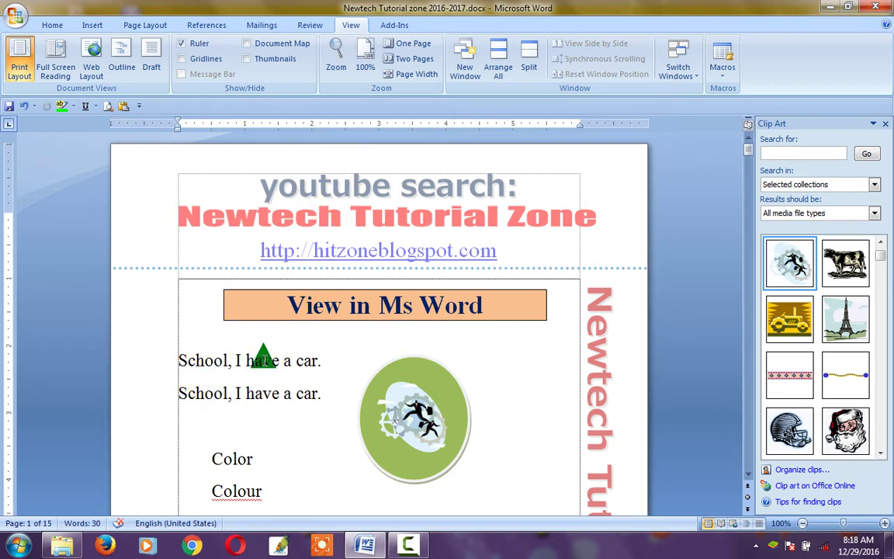
pyautogui.click(263, 358)
pyautogui.scroll(-5, 301, 304)
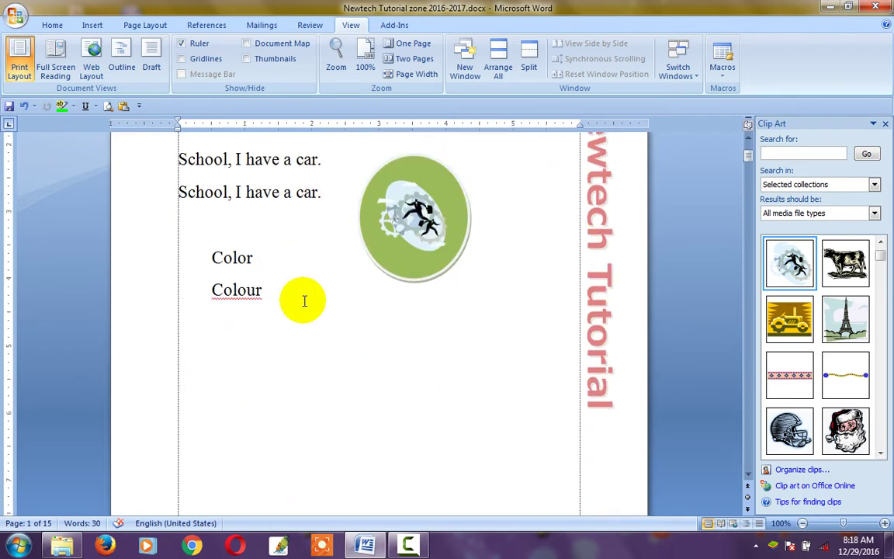
pyautogui.scroll(-5, 301, 304)
pyautogui.scroll(5, 300, 307)
pyautogui.scroll(5, 297, 311)
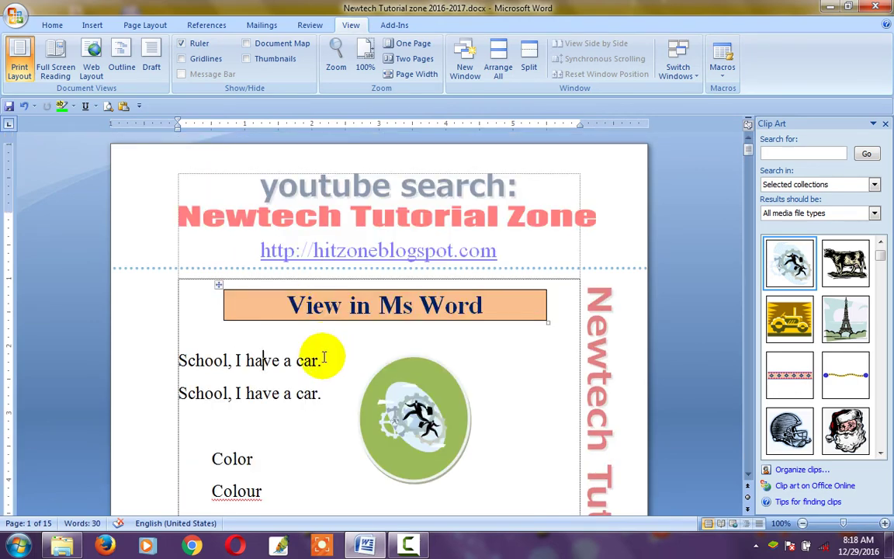
pyautogui.click(297, 309)
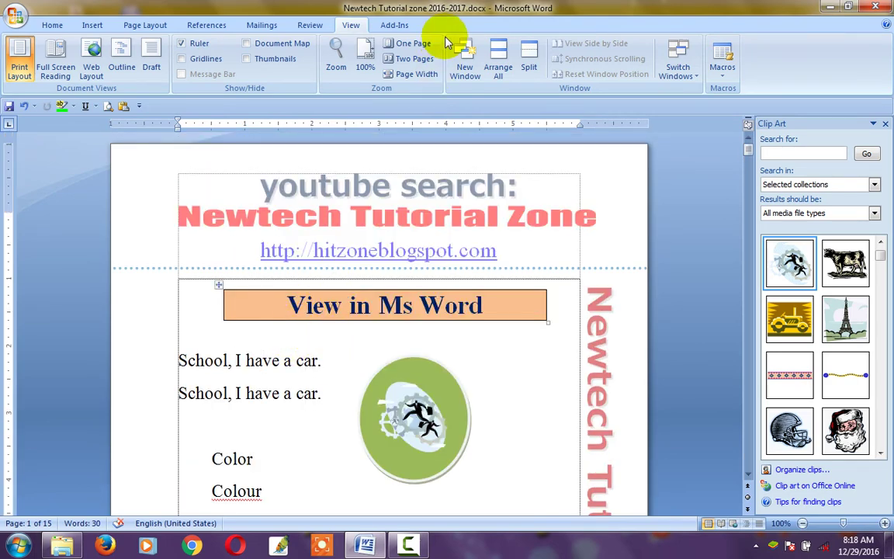
pyautogui.moveTo(409, 43)
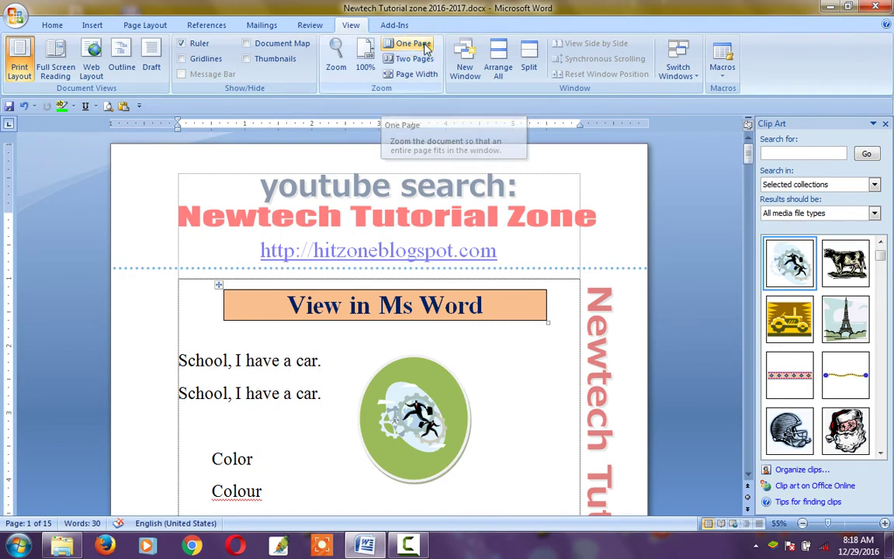
# Step: Switch to One Page zoom, then Two Pages, and select the end of 'Colour'
pyautogui.click(424, 47)
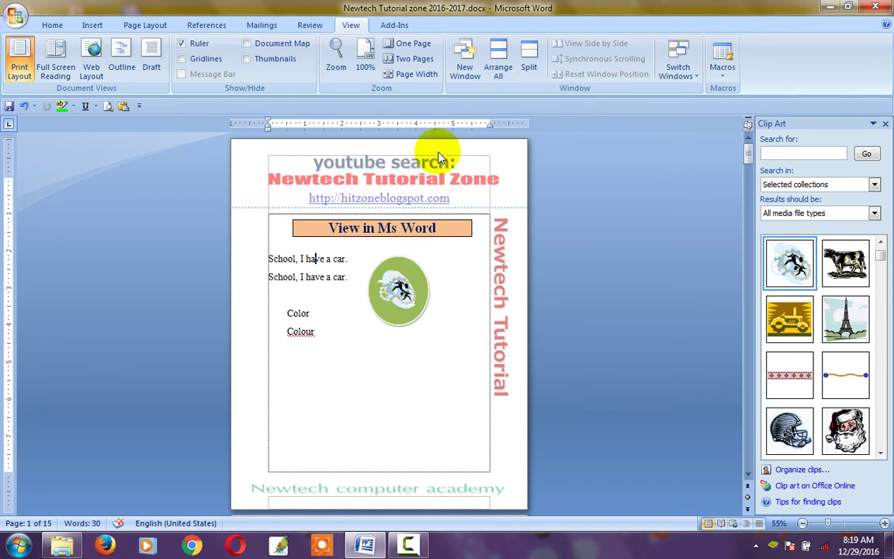
pyautogui.click(402, 62)
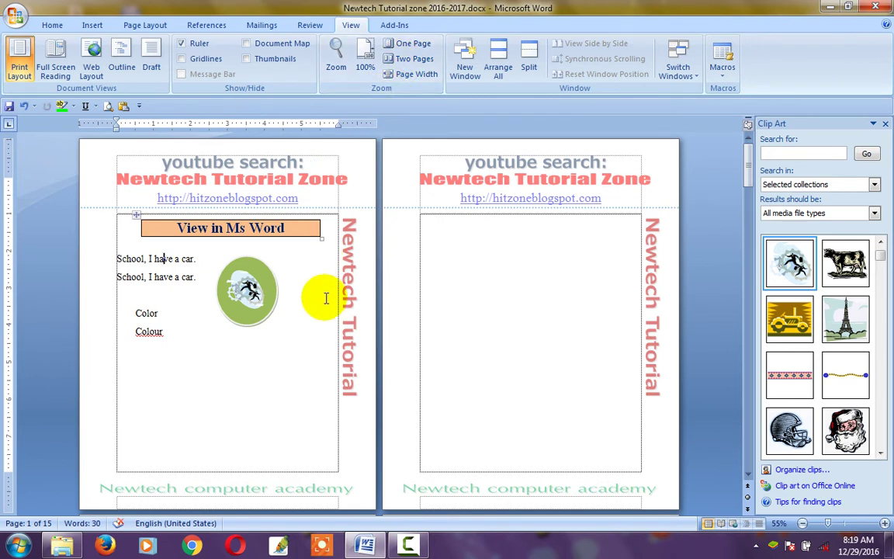
pyautogui.doubleClick(265, 364)
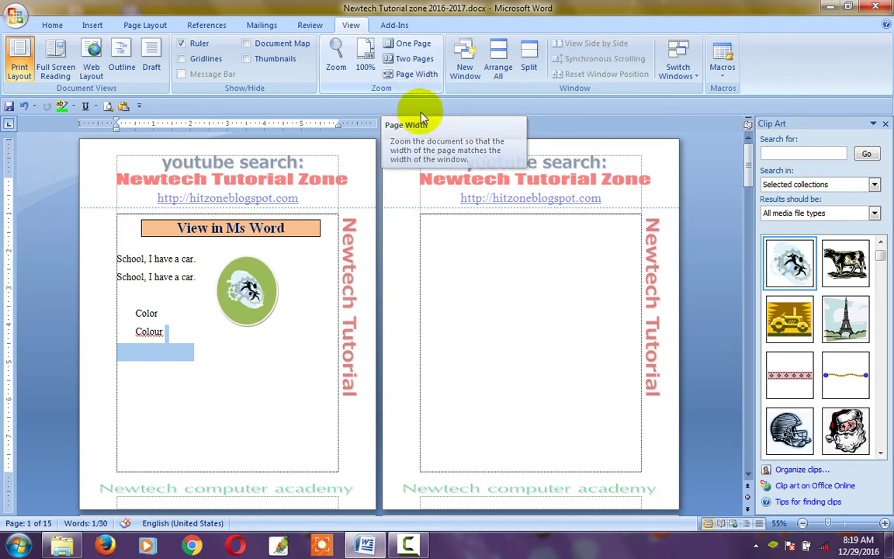
# Step: Switch to Page Width zoom and select the 'View in Ms Word' title box
pyautogui.click(413, 77)
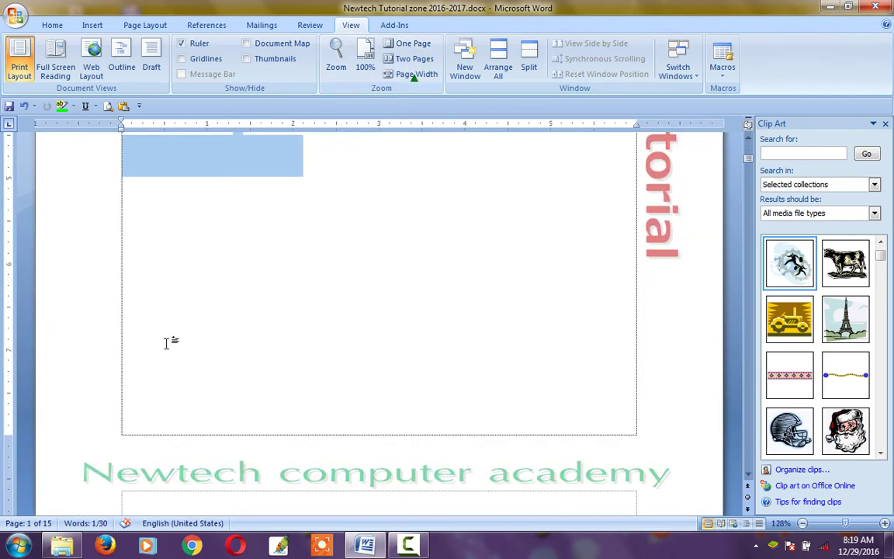
pyautogui.scroll(5, 311, 291)
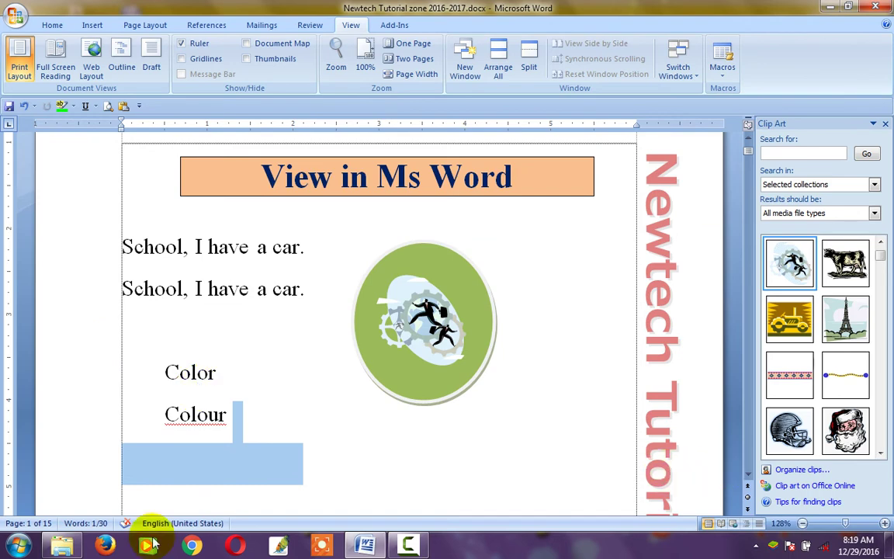
pyautogui.scroll(4, 333, 313)
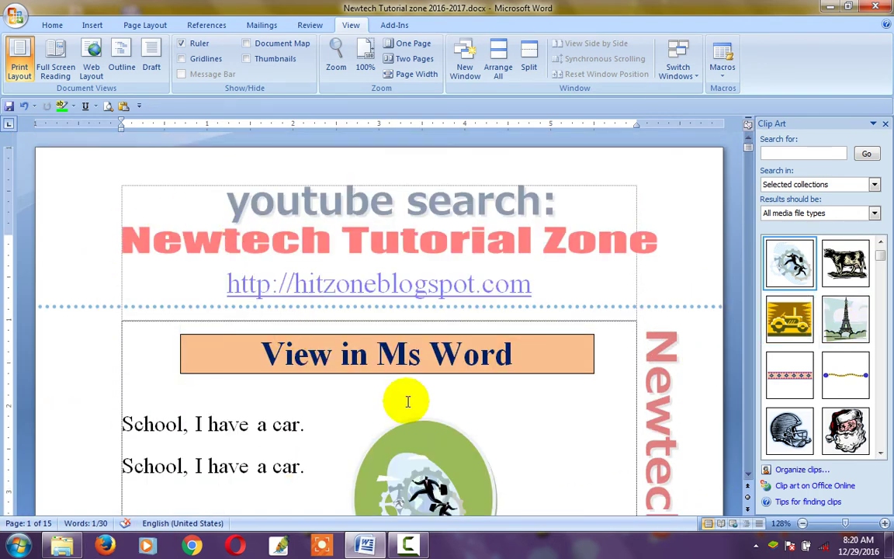
pyautogui.click(373, 357)
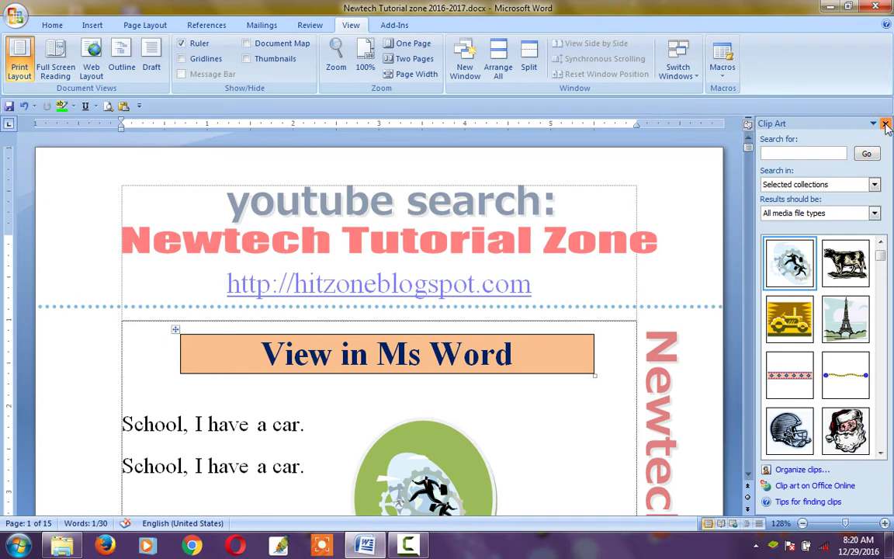
# Step: Close the Clip Art pane and paste the clipboard contents with Ctrl+V
pyautogui.click(884, 124)
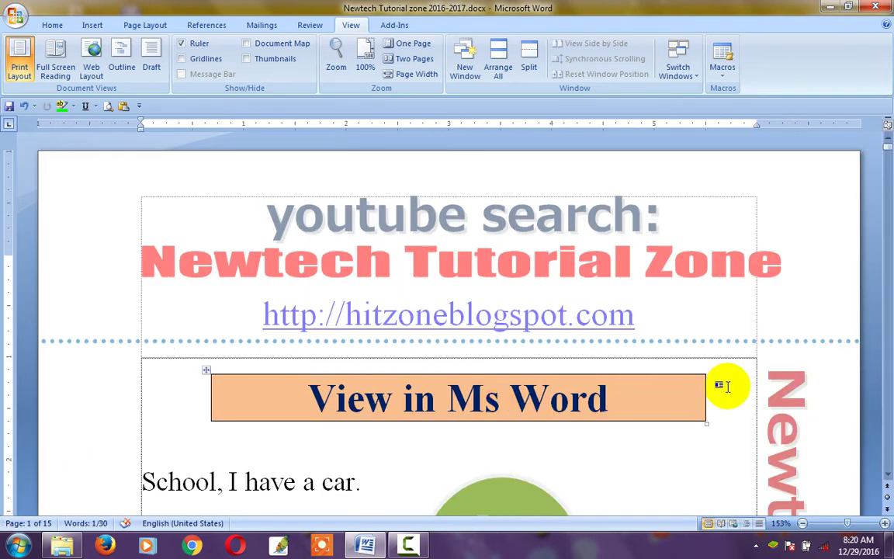
pyautogui.write('School, I have a car.')
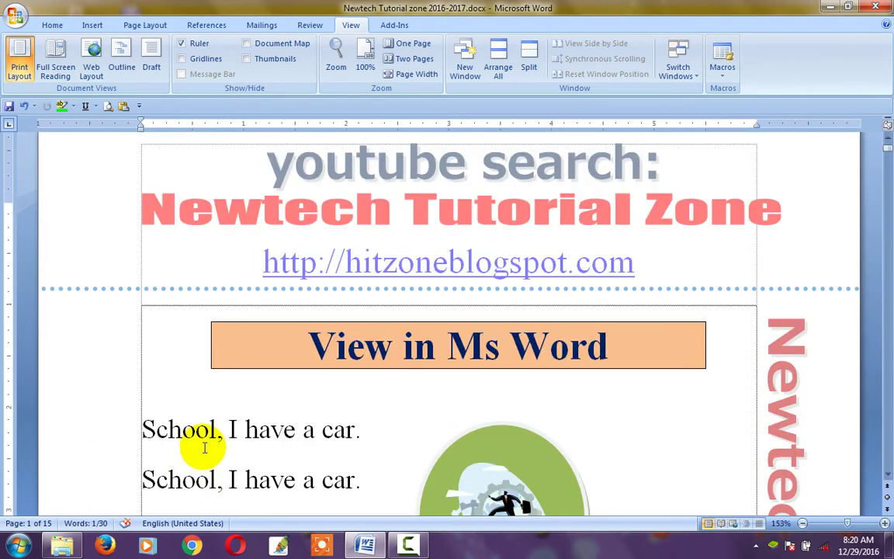
pyautogui.scroll(-1, 277, 423)
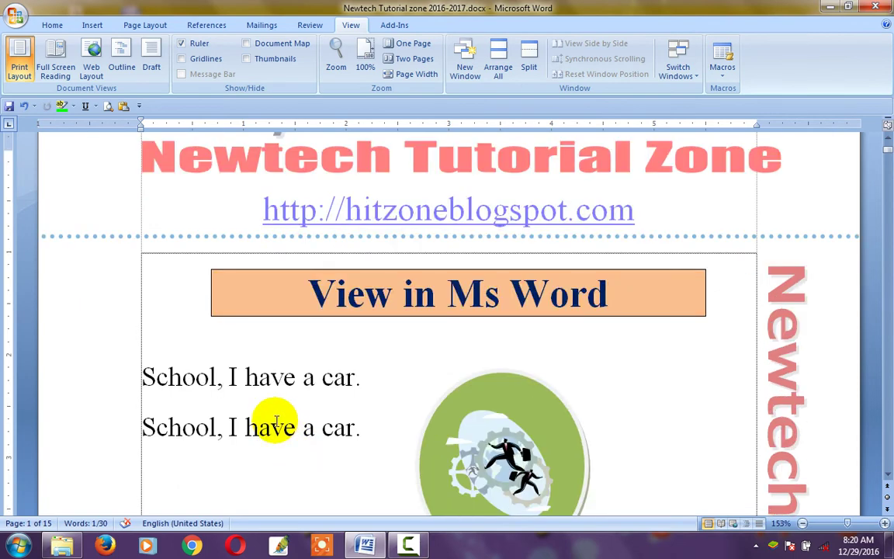
pyautogui.scroll(-2, 276, 423)
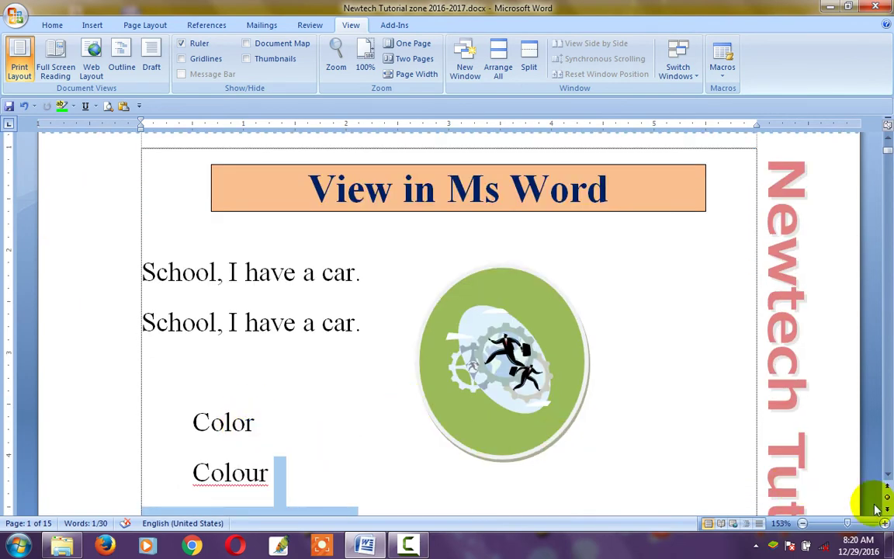
# Step: Magnify the document to about 300% and drag across the enlarged page content
pyautogui.moveTo(851, 524); pyautogui.dragTo(857, 525)
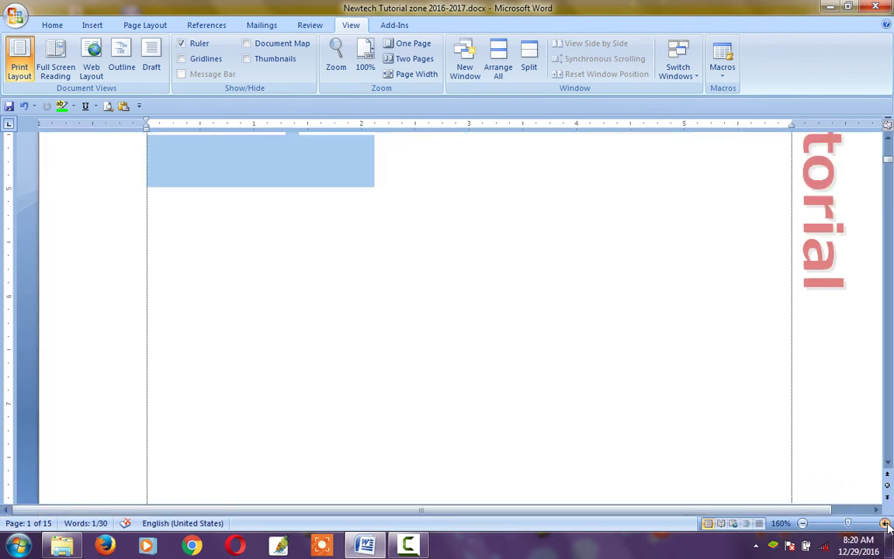
pyautogui.click(884, 525)
pyautogui.scroll(3, 525, 426)
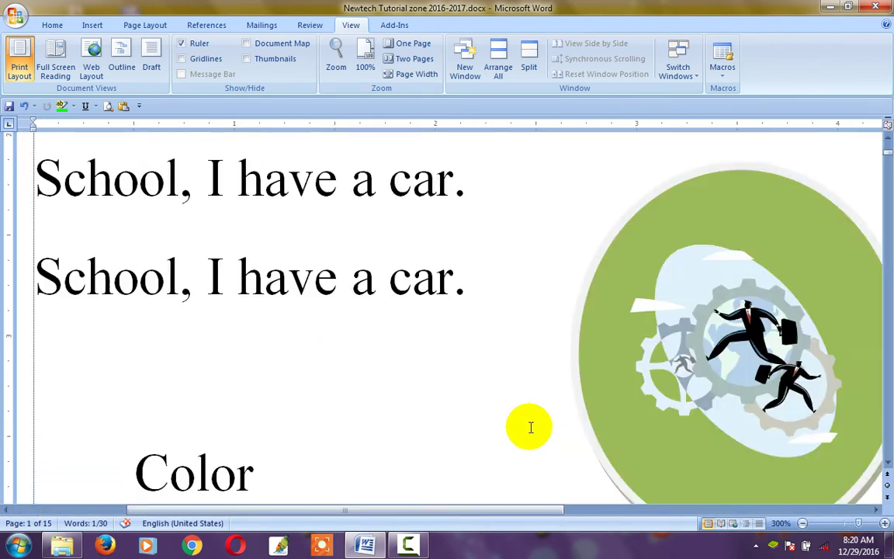
pyautogui.scroll(2, 524, 419)
pyautogui.scroll(3, 527, 412)
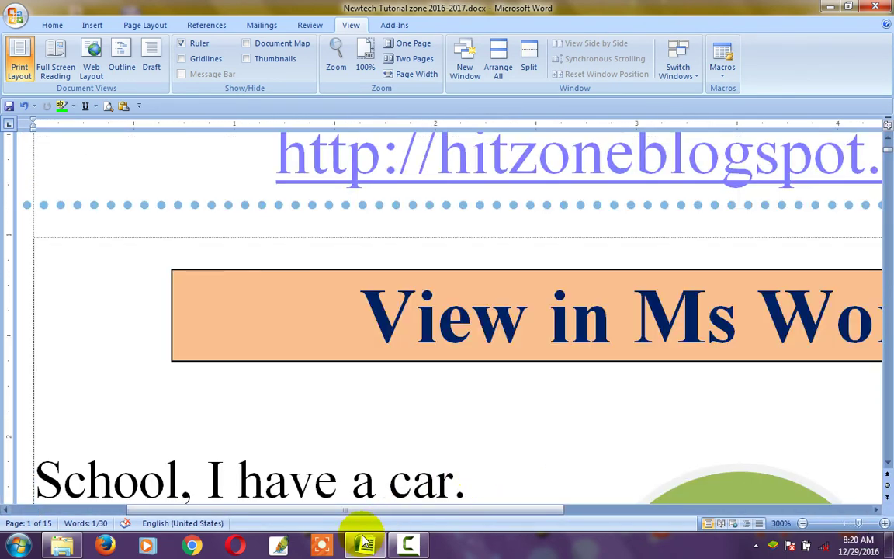
pyautogui.moveTo(175, 515)
pyautogui.mouseDown()
pyautogui.moveTo(405, 515)
pyautogui.moveTo(499, 532)
pyautogui.moveTo(449, 518)
pyautogui.moveTo(326, 523)
pyautogui.moveTo(68, 499)
pyautogui.moveTo(219, 489)
pyautogui.moveTo(295, 512)
pyautogui.moveTo(343, 403)
pyautogui.mouseUp()
pyautogui.scroll(-5, 339, 409)
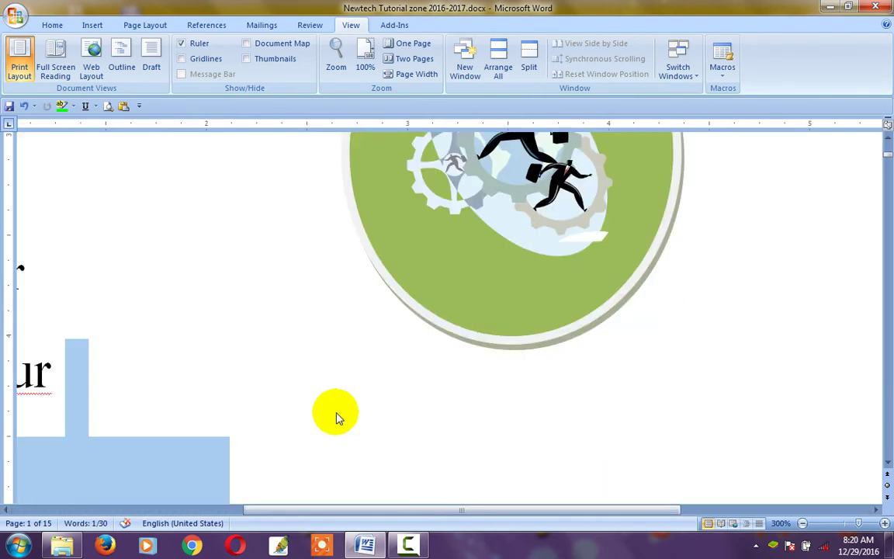
pyautogui.scroll(-2, 264, 414)
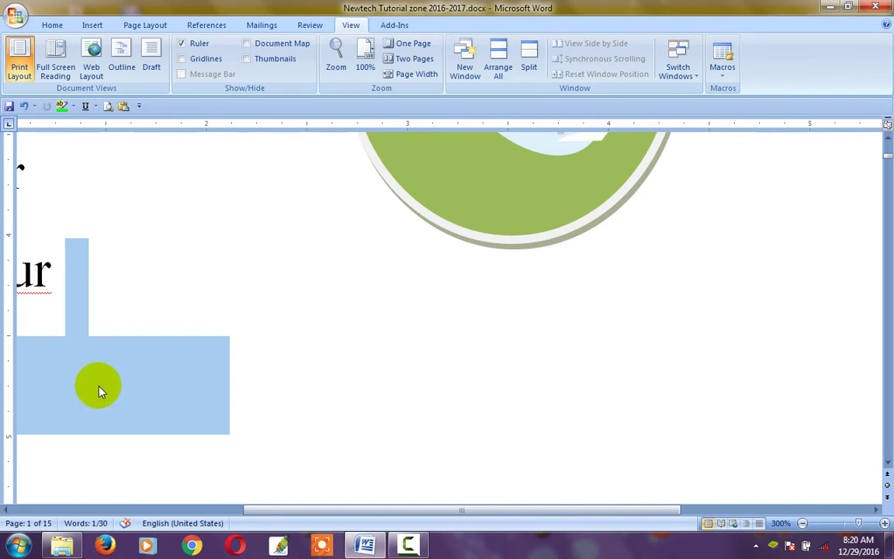
pyautogui.moveTo(270, 515)
pyautogui.mouseDown()
pyautogui.moveTo(151, 520)
pyautogui.moveTo(76, 486)
pyautogui.moveTo(76, 497)
pyautogui.moveTo(136, 488)
pyautogui.moveTo(402, 514)
pyautogui.moveTo(470, 536)
pyautogui.mouseUp()
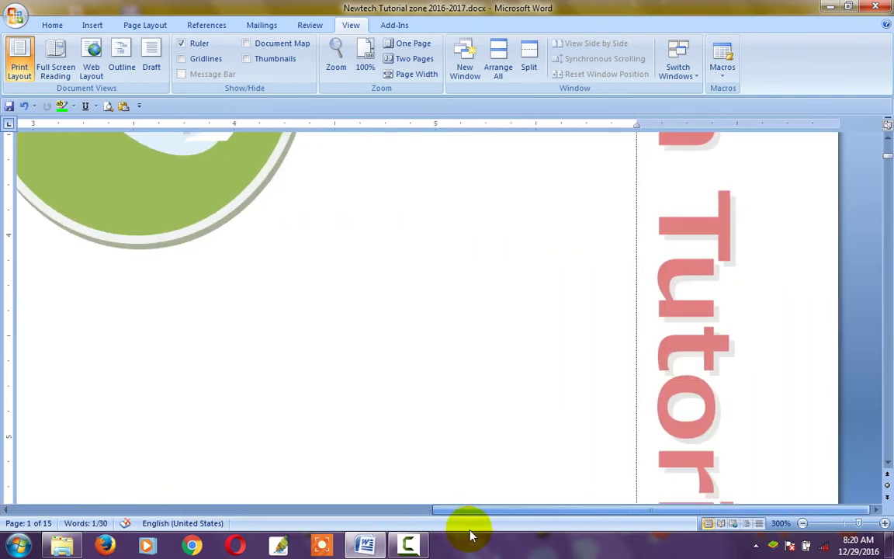
pyautogui.scroll(4, 402, 423)
pyautogui.scroll(-4, 400, 423)
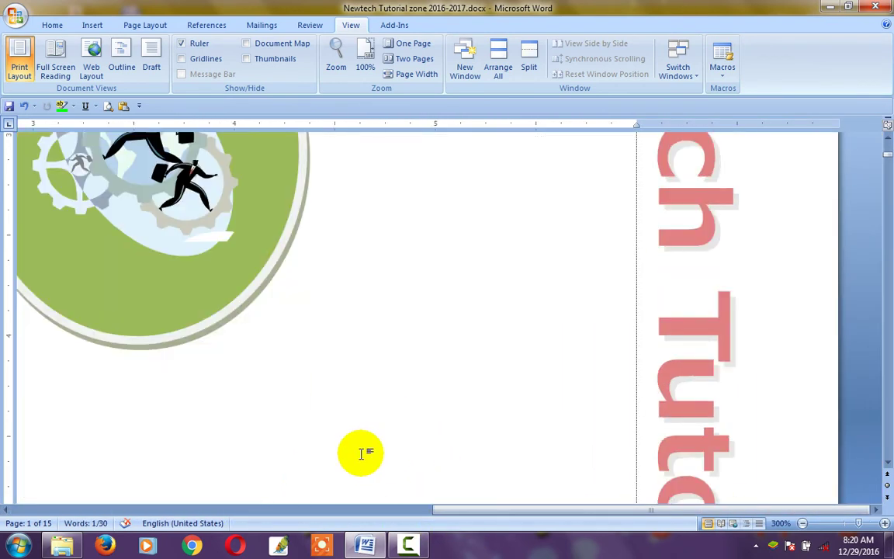
pyautogui.scroll(-1, 365, 453)
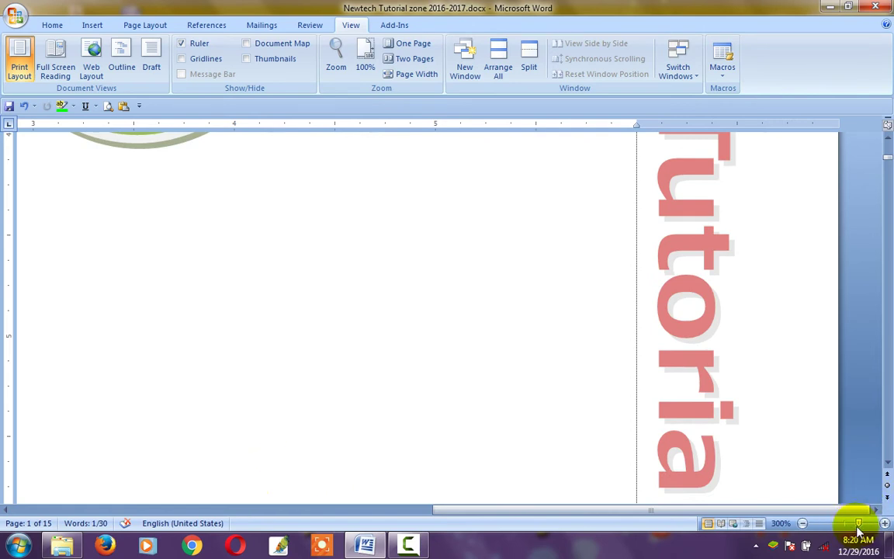
# Step: Zoom out to many pages, undo the last change, and return to Page Width
pyautogui.moveTo(860, 528)
pyautogui.mouseDown()
pyautogui.moveTo(826, 532)
pyautogui.moveTo(818, 523)
pyautogui.mouseUp()
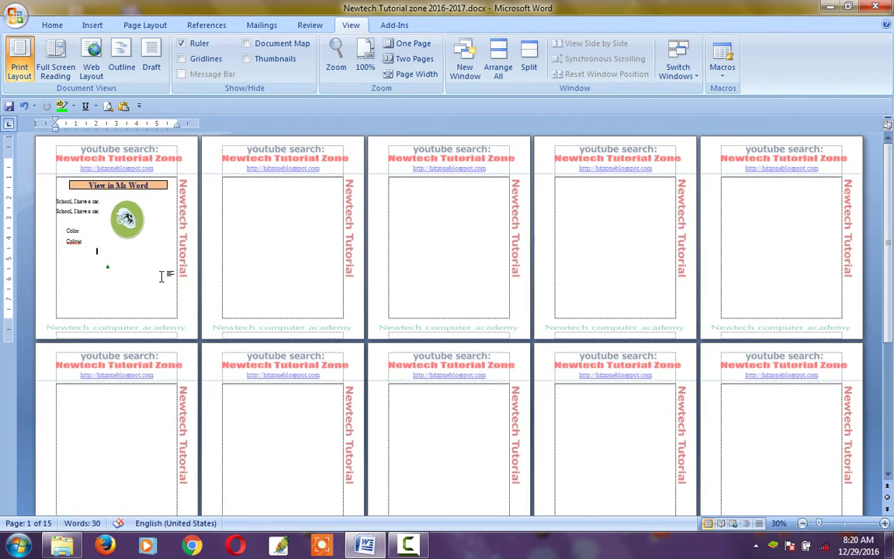
pyautogui.hotkey('ctrl', 'z')
pyautogui.click(419, 78)
pyautogui.scroll(-10, 557, 297)
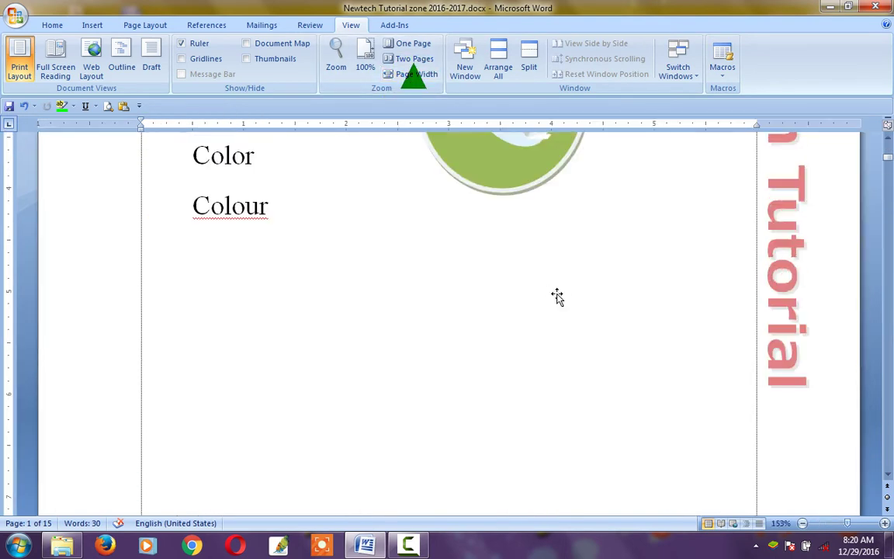
pyautogui.scroll(4, 557, 297)
pyautogui.scroll(5, 365, 299)
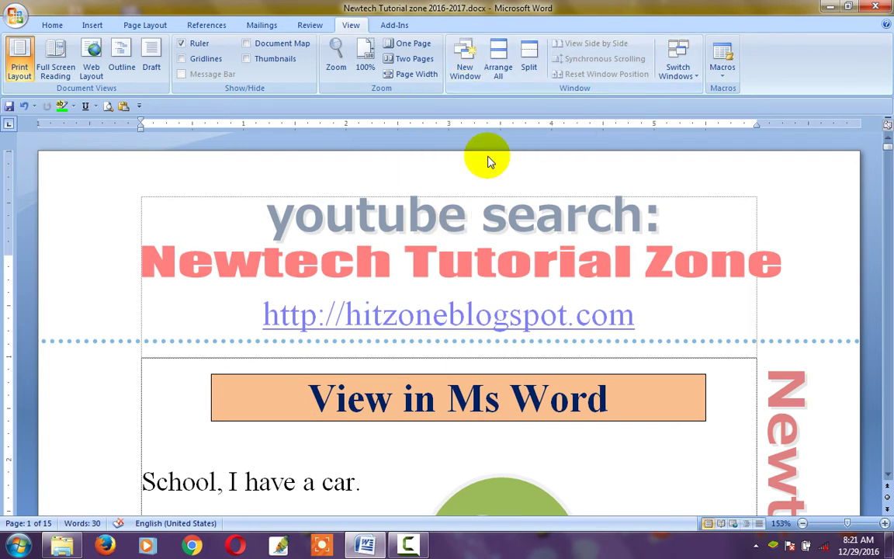
# Step: Open a second window on the document, restore it, and move it to the right
pyautogui.click(286, 481)
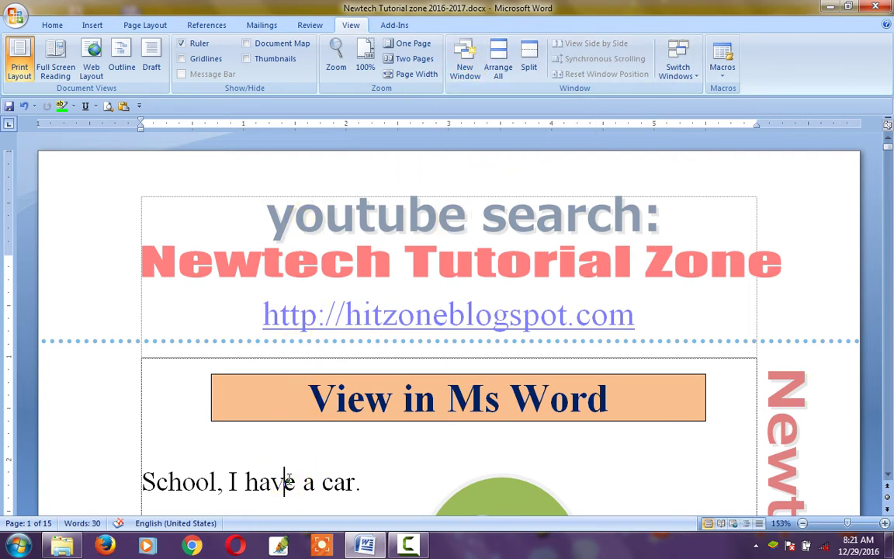
pyautogui.click(287, 469)
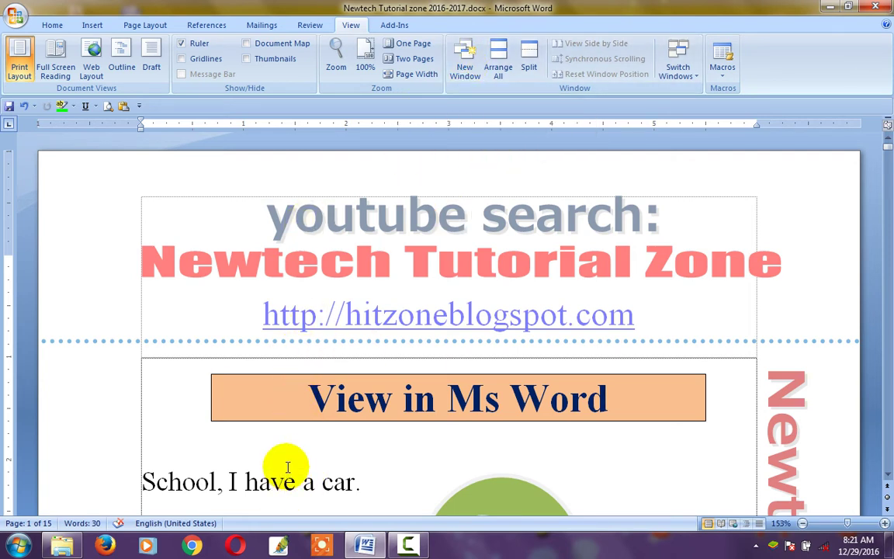
pyautogui.click(464, 60)
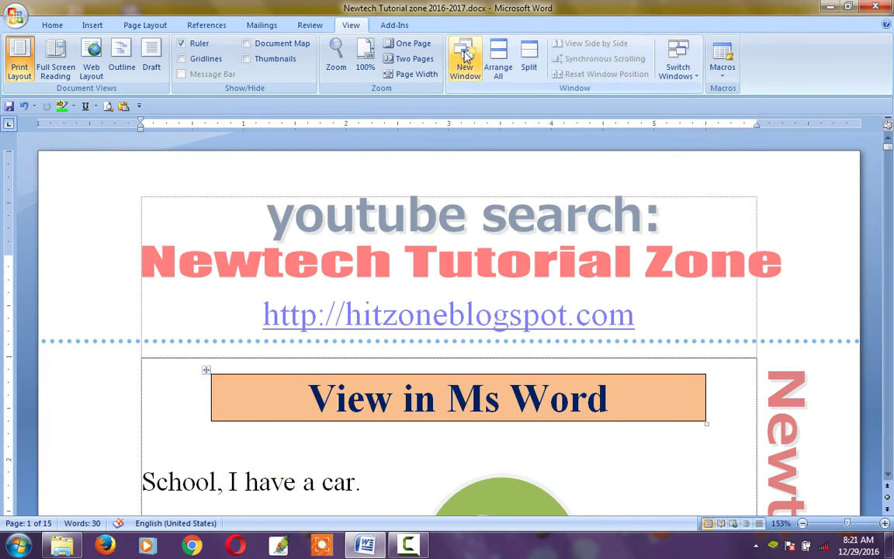
pyautogui.click(849, 9)
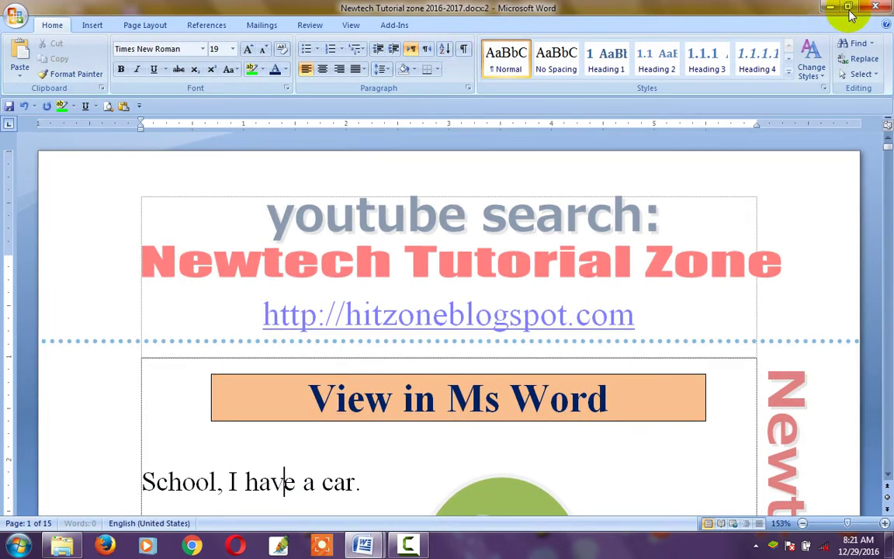
pyautogui.click(851, 10)
pyautogui.moveTo(578, 99); pyautogui.dragTo(443, 123)
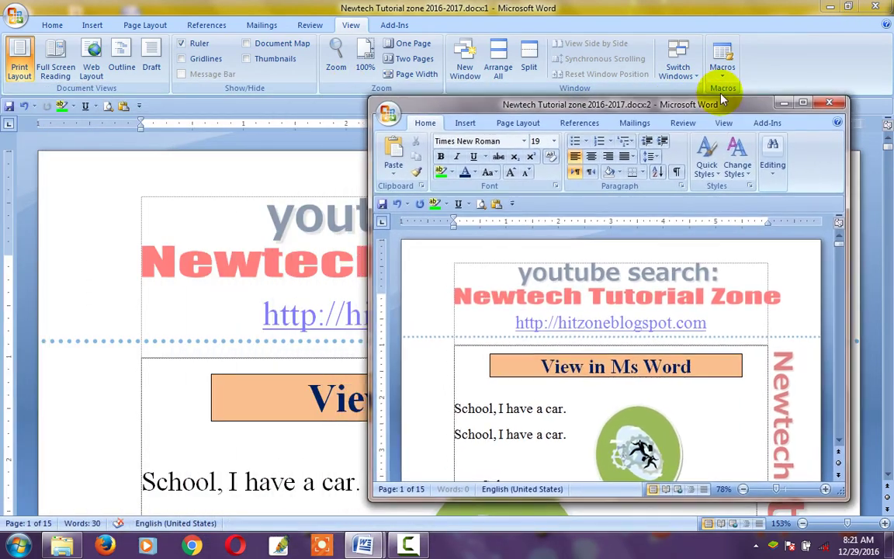
pyautogui.moveTo(478, 138); pyautogui.dragTo(719, 90)
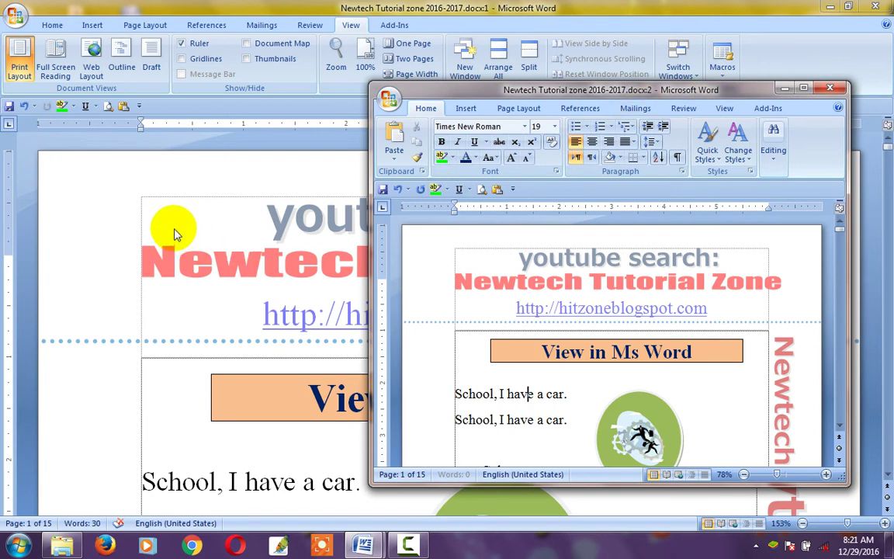
# Step: Scroll through the second window to page 2, close it, then open another New Window
pyautogui.scroll(-5, 580, 360)
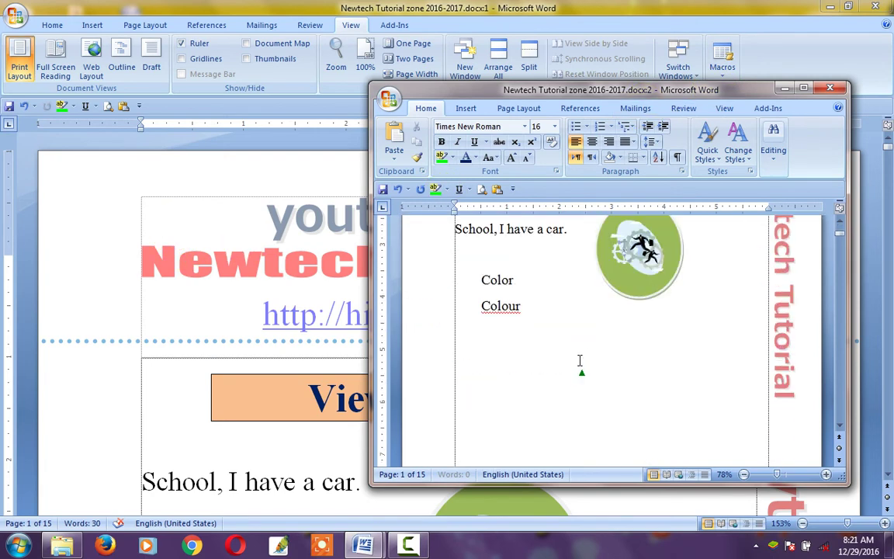
pyautogui.scroll(-5, 579, 360)
pyautogui.scroll(4, 591, 308)
pyautogui.scroll(3, 604, 325)
pyautogui.scroll(-3, 587, 318)
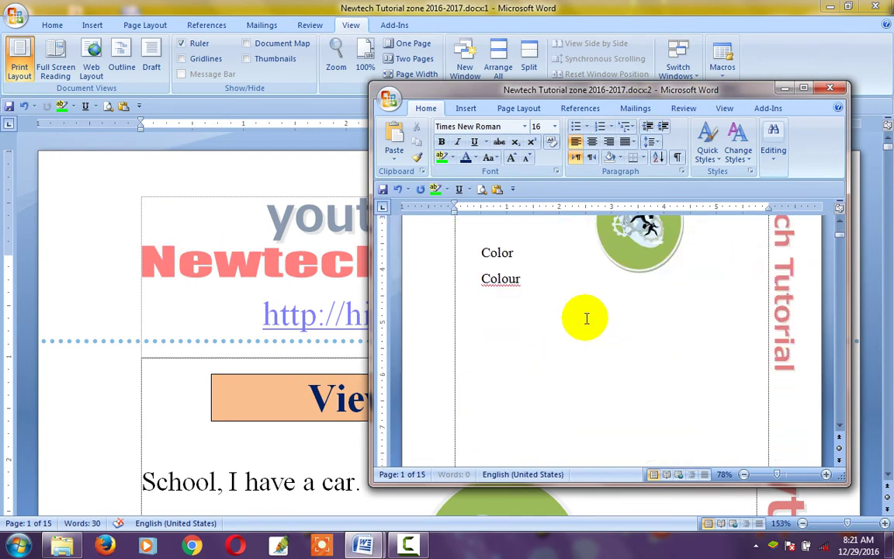
pyautogui.scroll(-5, 586, 316)
pyautogui.scroll(-3, 582, 314)
pyautogui.scroll(3, 577, 315)
pyautogui.scroll(-1, 559, 330)
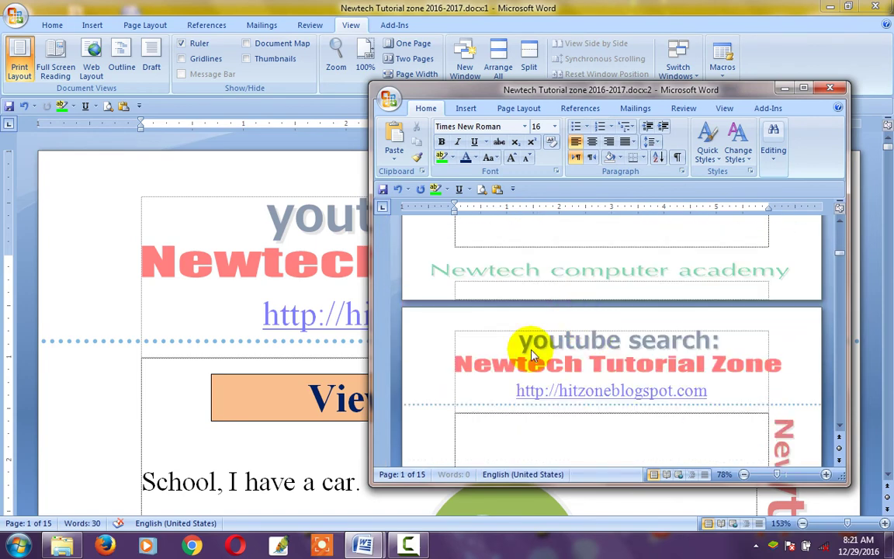
pyautogui.click(532, 354)
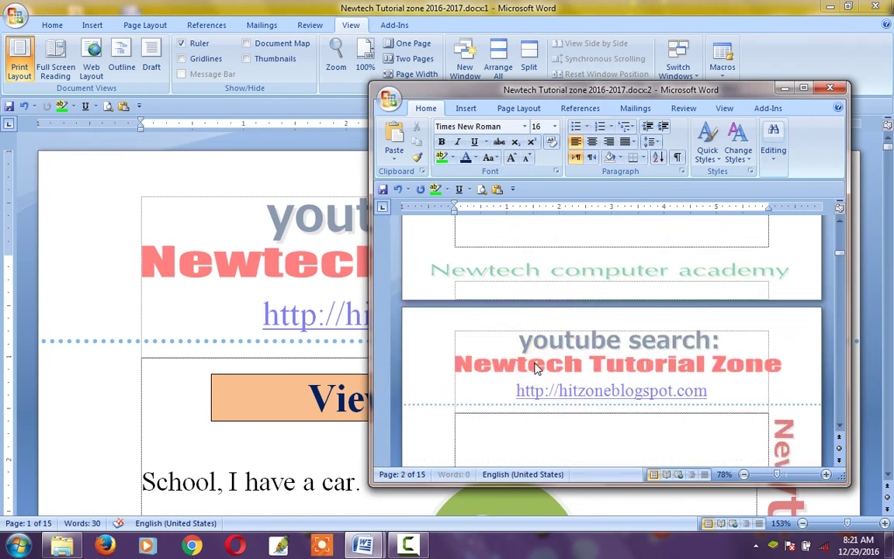
pyautogui.click(828, 90)
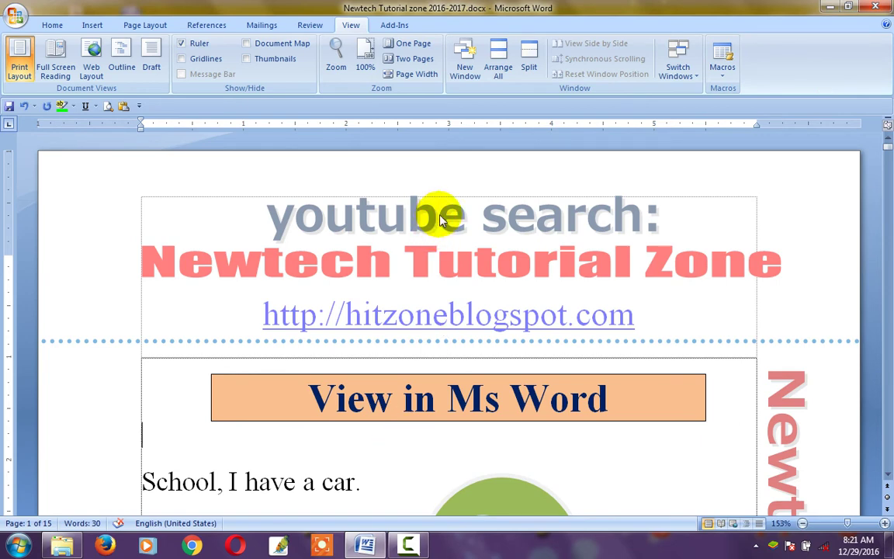
pyautogui.click(465, 60)
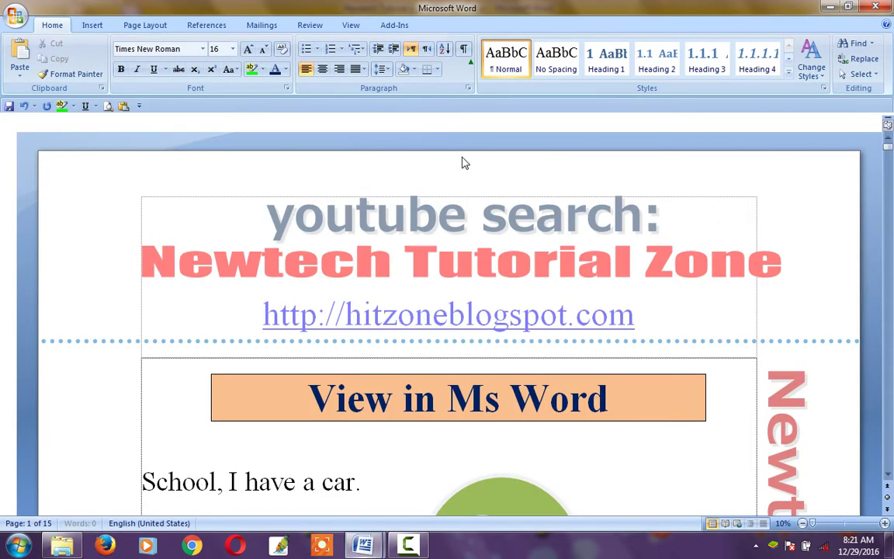
# Step: Use Arrange All to stack both windows, then scroll the upper one
pyautogui.click(521, 214)
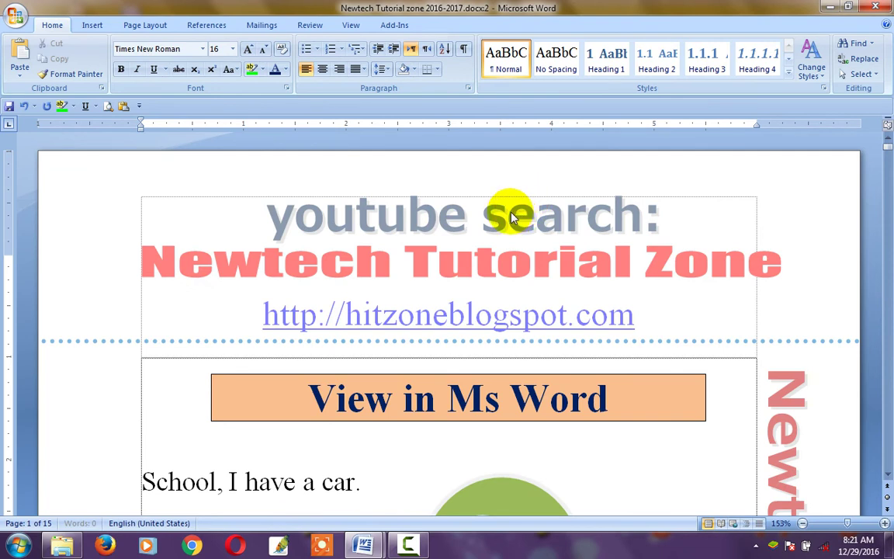
pyautogui.click(347, 25)
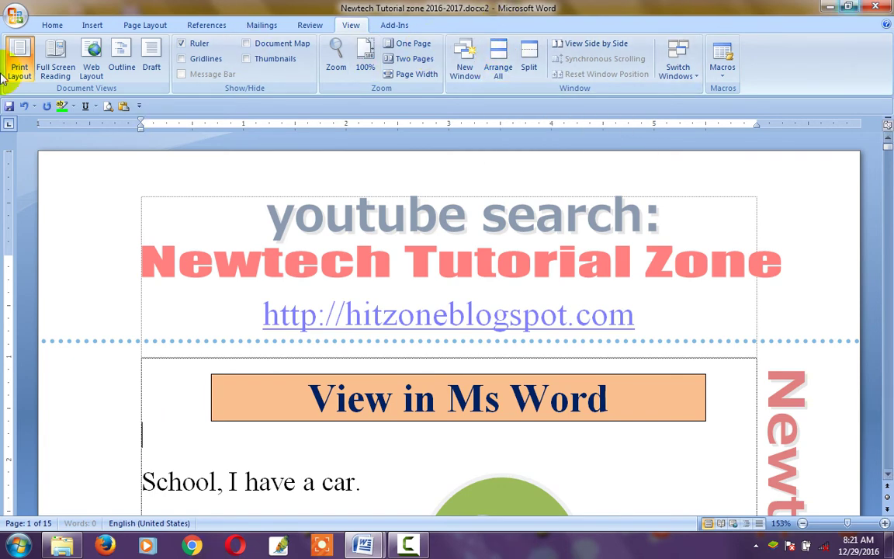
pyautogui.click(498, 51)
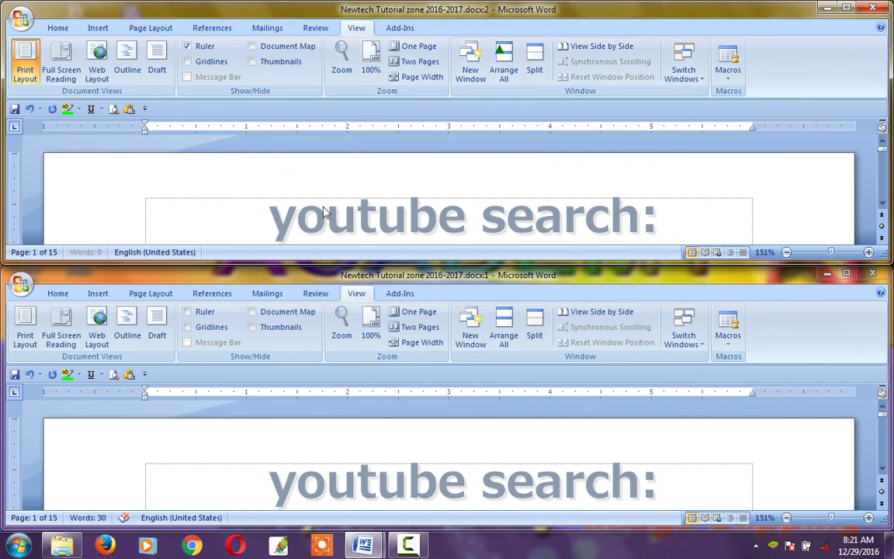
pyautogui.scroll(-5, 326, 204)
pyautogui.scroll(-3, 334, 193)
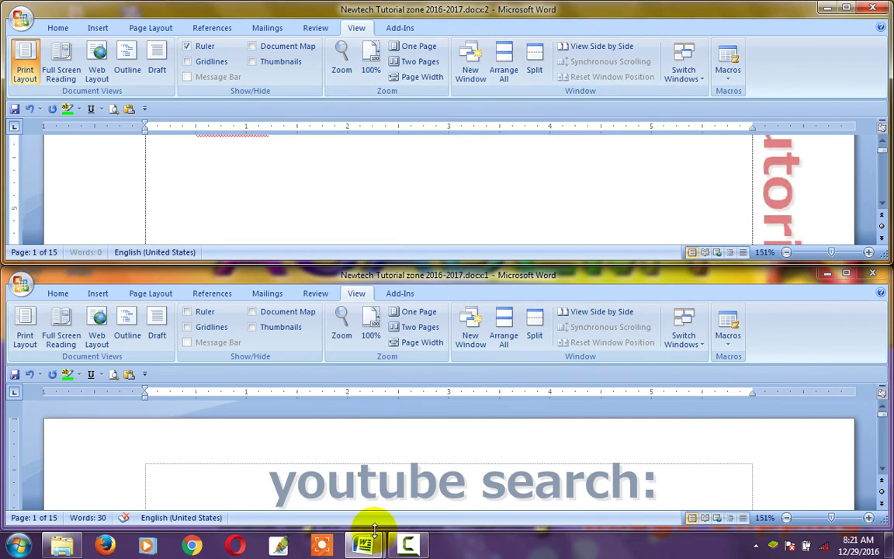
pyautogui.scroll(-5, 372, 466)
pyautogui.scroll(5, 373, 450)
# Step: Scroll through the lower window independently, then close it
pyautogui.click(372, 439)
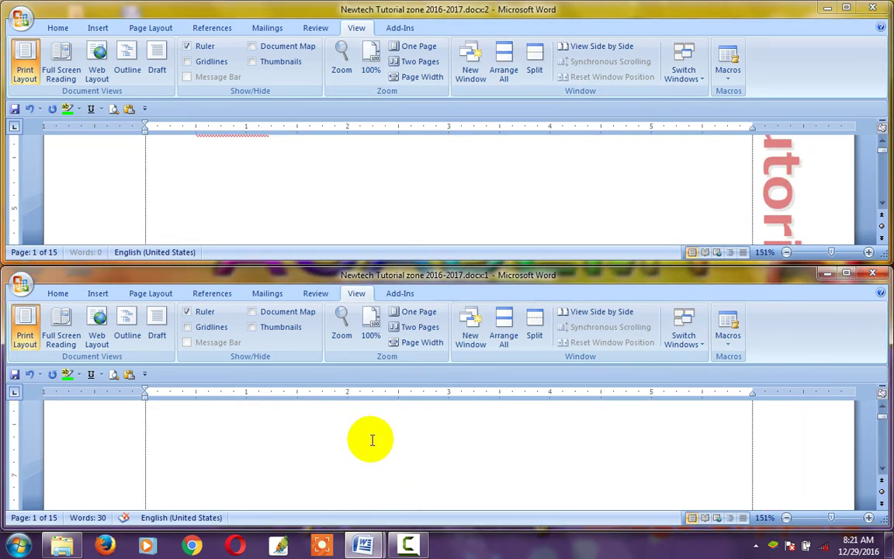
pyautogui.scroll(-3, 374, 454)
pyautogui.scroll(-3, 375, 446)
pyautogui.scroll(-2, 375, 439)
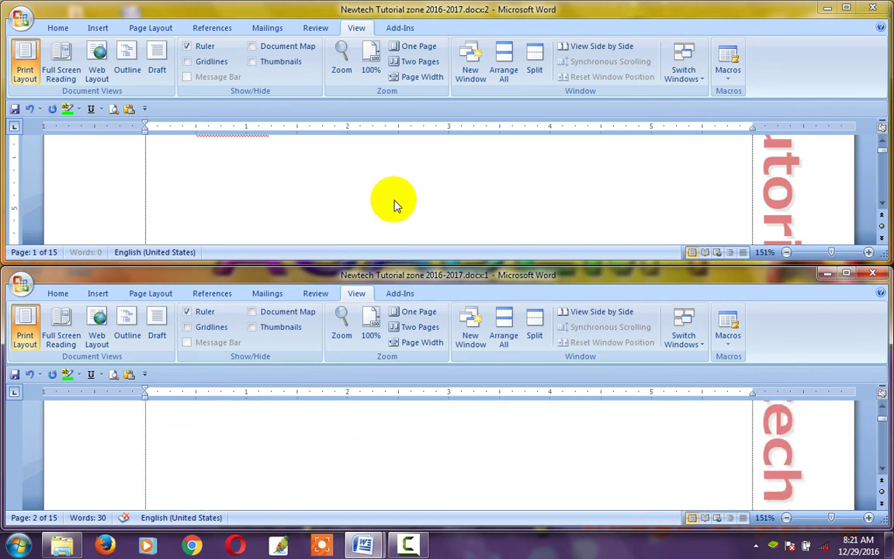
pyautogui.scroll(3, 386, 210)
pyautogui.scroll(2, 385, 209)
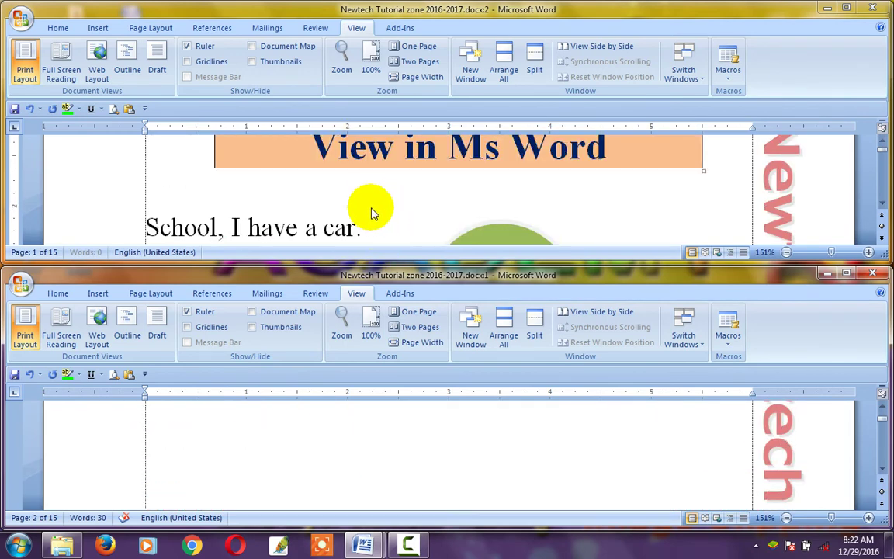
pyautogui.scroll(3, 378, 217)
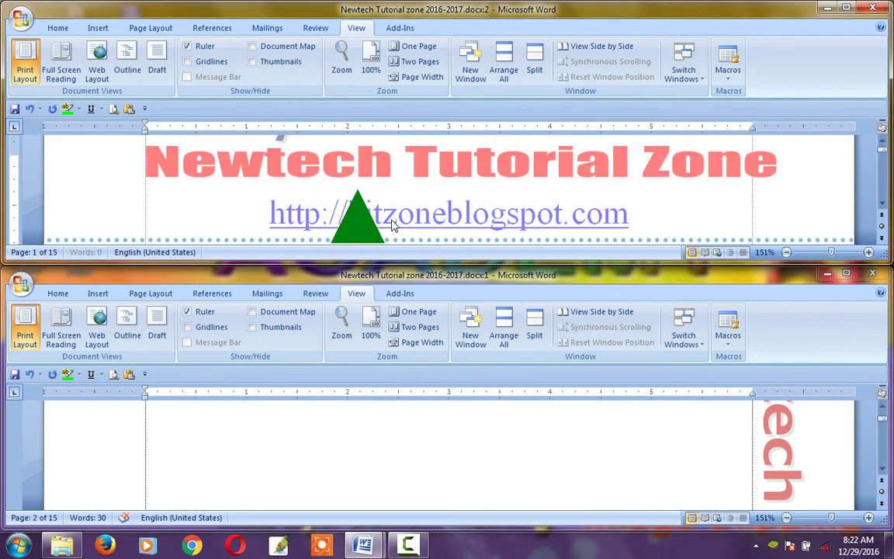
pyautogui.scroll(-2, 389, 215)
pyautogui.scroll(-1, 389, 215)
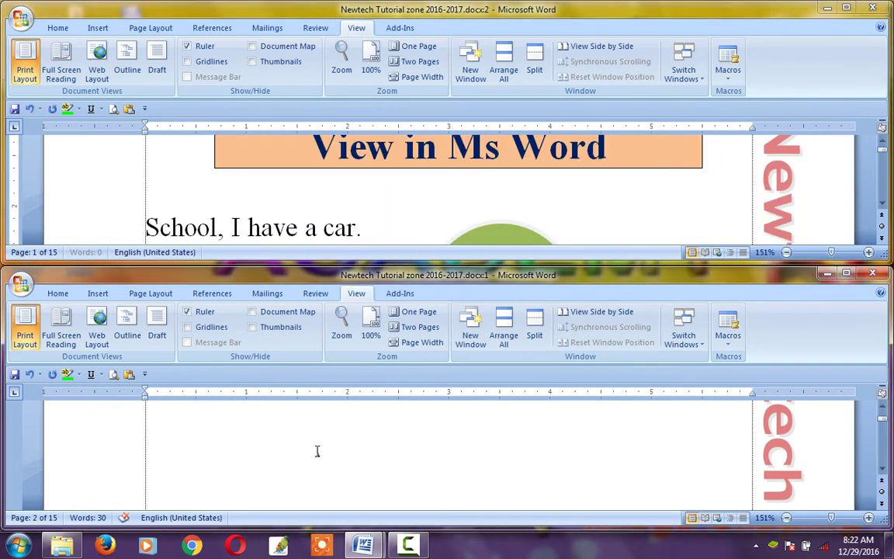
pyautogui.scroll(-2, 318, 451)
pyautogui.scroll(-3, 319, 453)
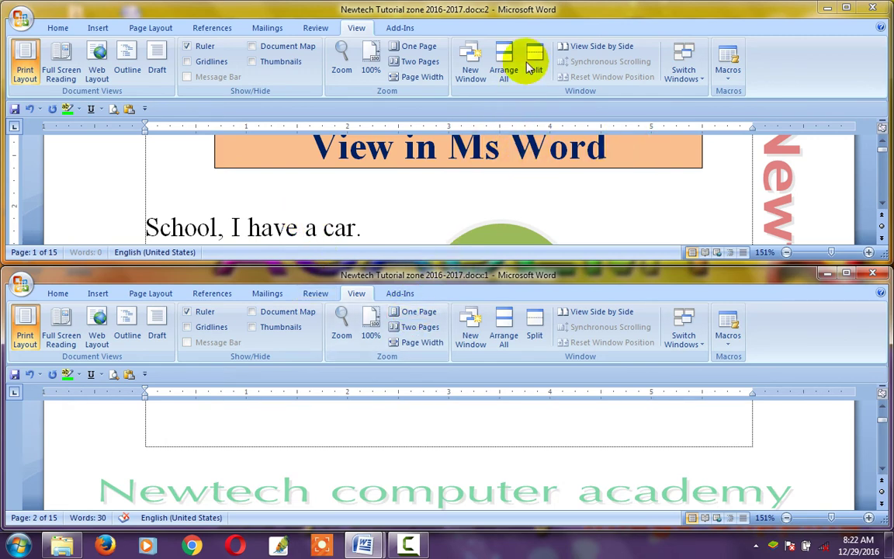
pyautogui.scroll(-1, 617, 157)
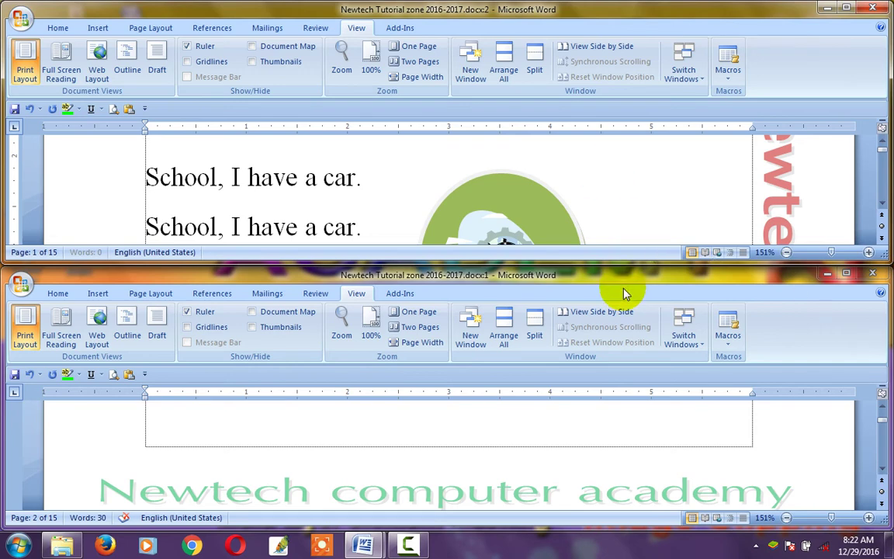
pyautogui.click(872, 274)
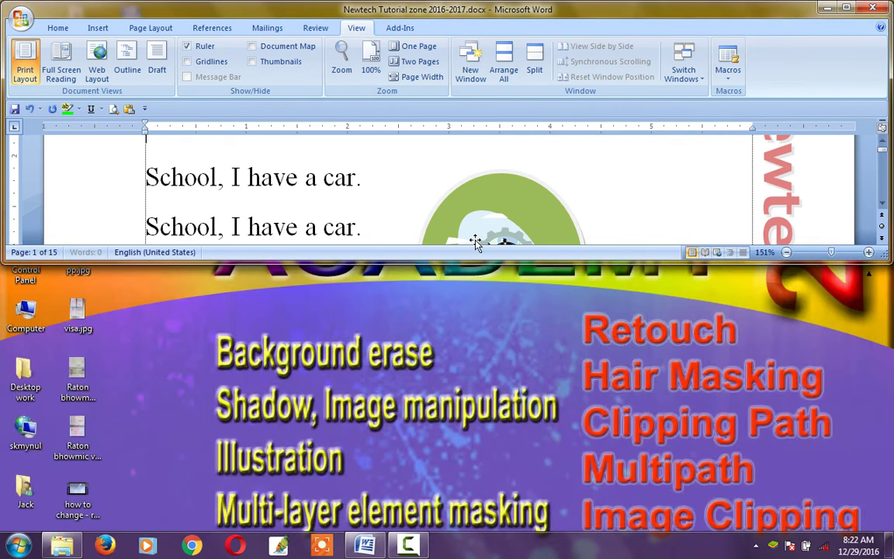
# Step: Maximize the remaining window and place the caret on the empty page below the title
pyautogui.click(848, 7)
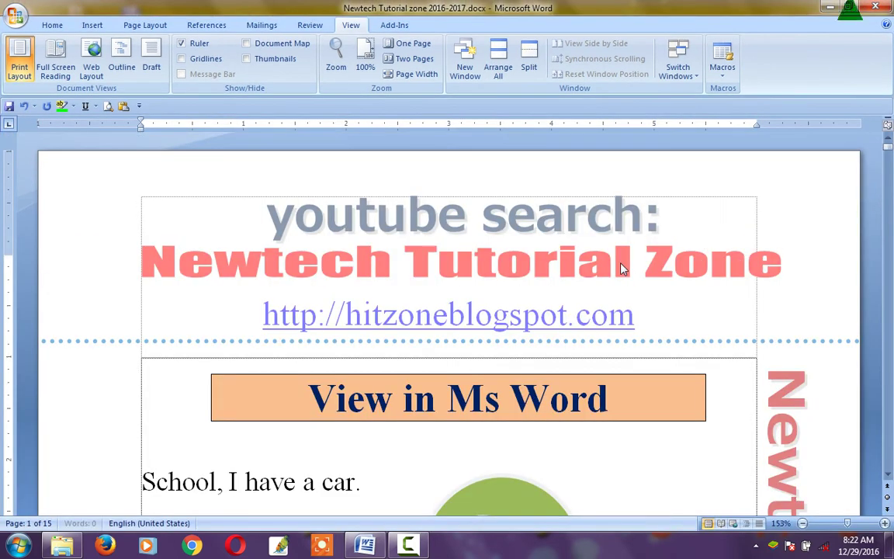
pyautogui.moveTo(458, 397)
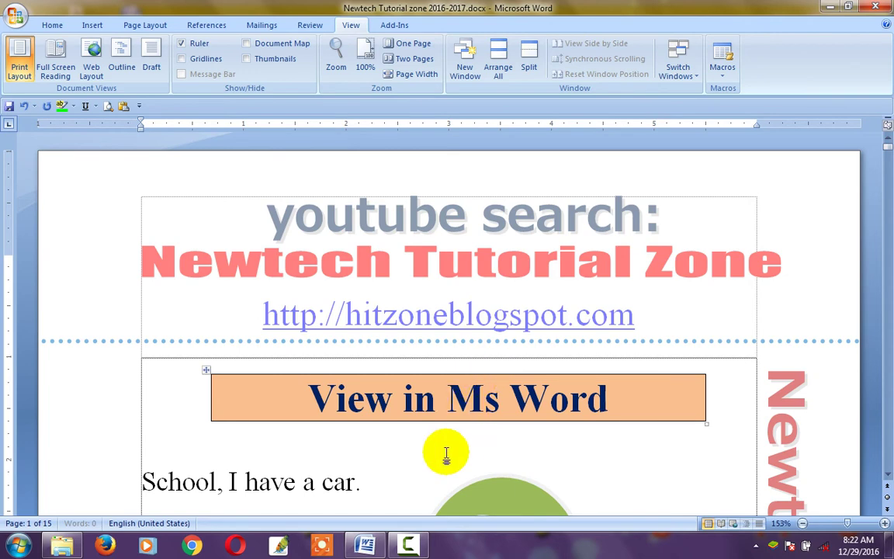
pyautogui.click(446, 454)
pyautogui.scroll(-3, 442, 365)
pyautogui.scroll(3, 488, 299)
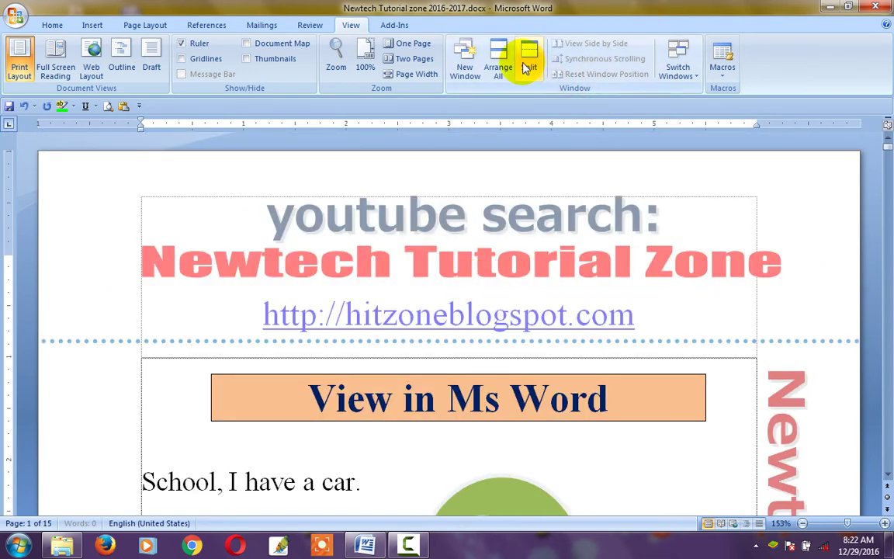
pyautogui.scroll(-3, 518, 269)
pyautogui.scroll(-2, 519, 270)
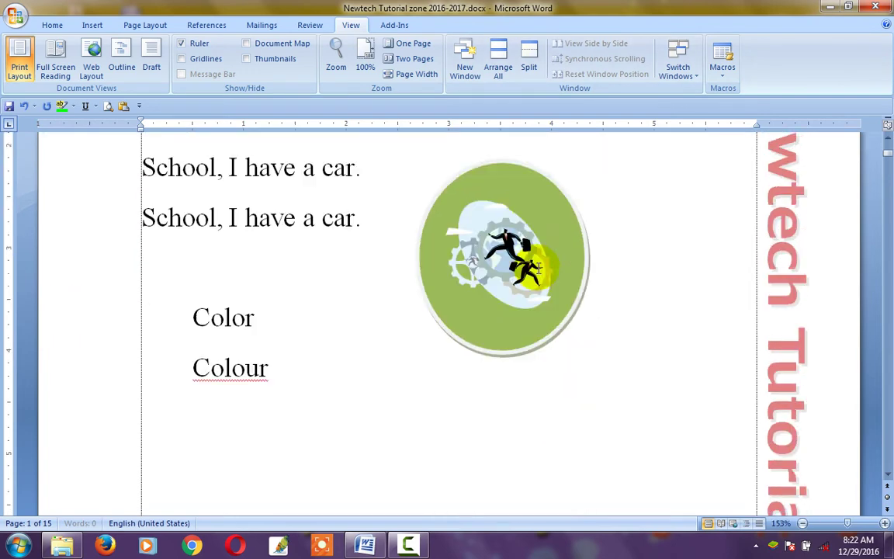
pyautogui.scroll(-5, 535, 269)
pyautogui.scroll(-5, 532, 275)
pyautogui.scroll(-1, 536, 256)
pyautogui.scroll(-3, 465, 248)
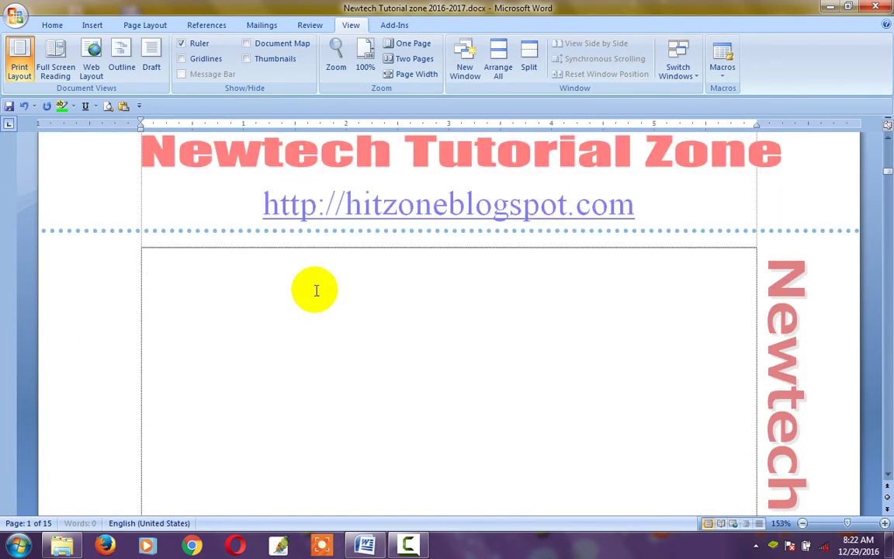
pyautogui.click(316, 290)
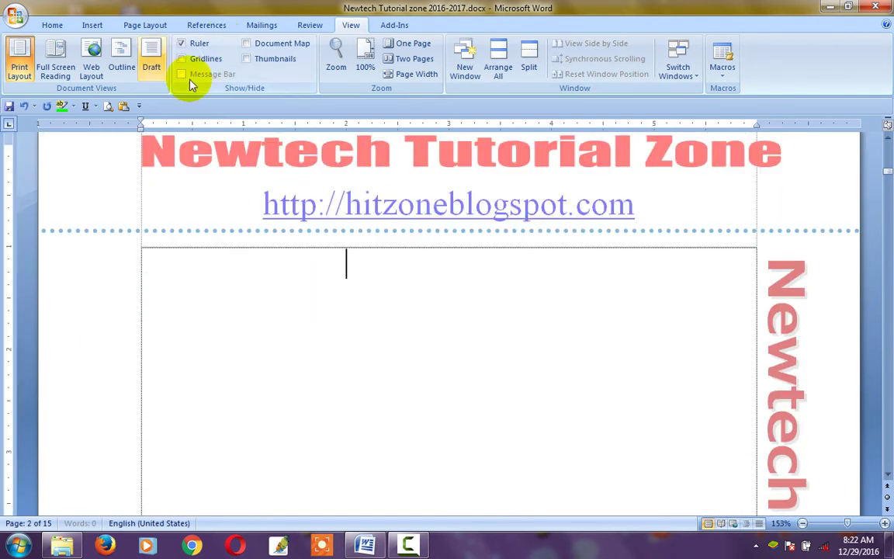
# Step: Insert a table with 5 columns and 80 rows
pyautogui.click(93, 25)
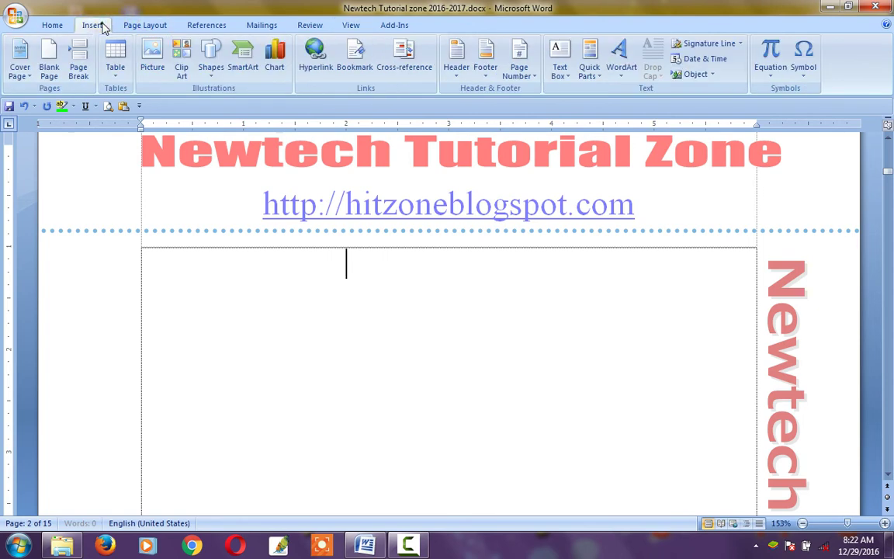
pyautogui.click(118, 60)
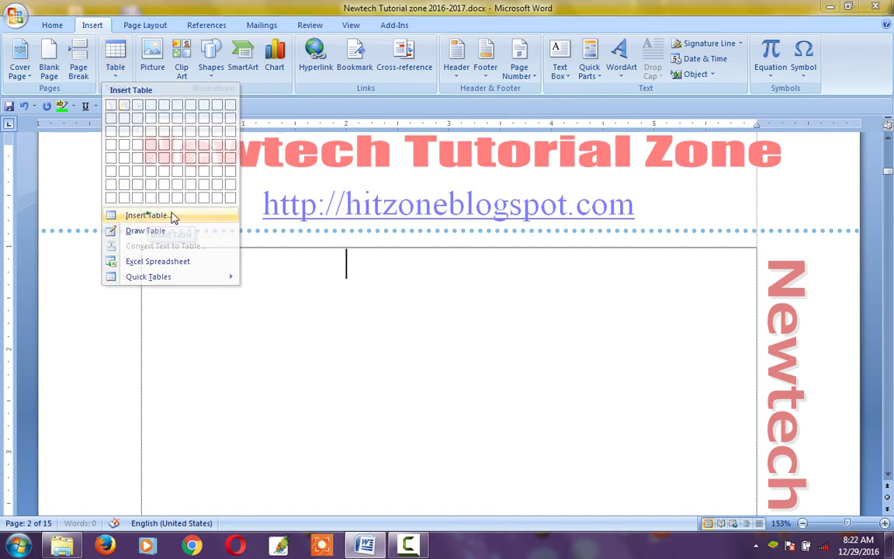
pyautogui.click(173, 216)
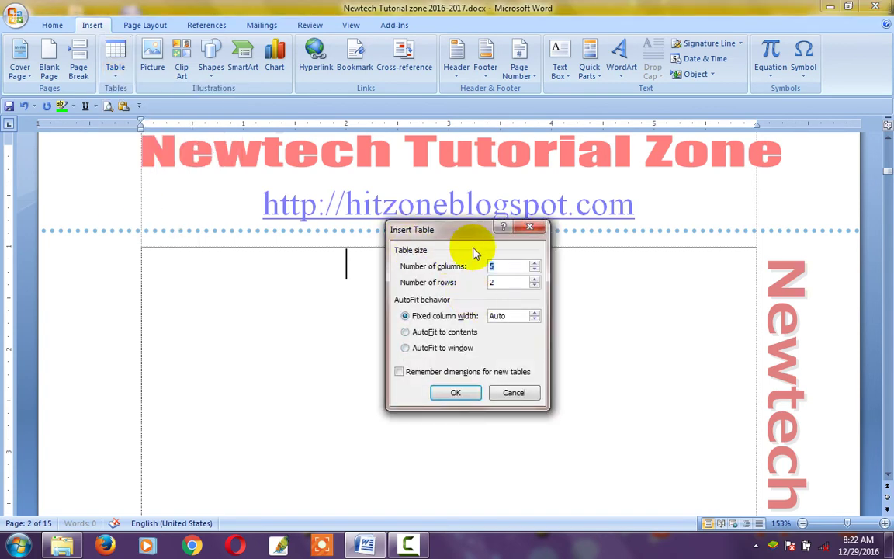
pyautogui.moveTo(458, 230); pyautogui.dragTo(472, 273)
pyautogui.click(510, 309)
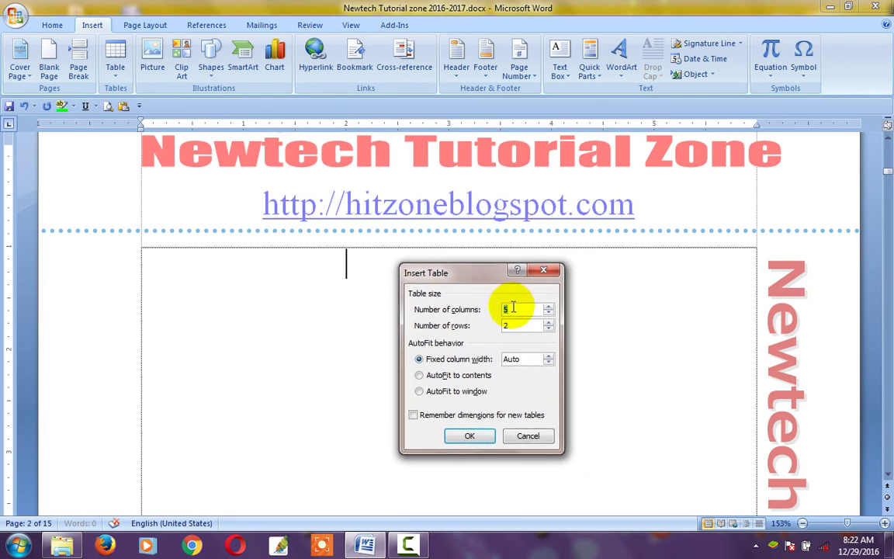
pyautogui.doubleClick(516, 310)
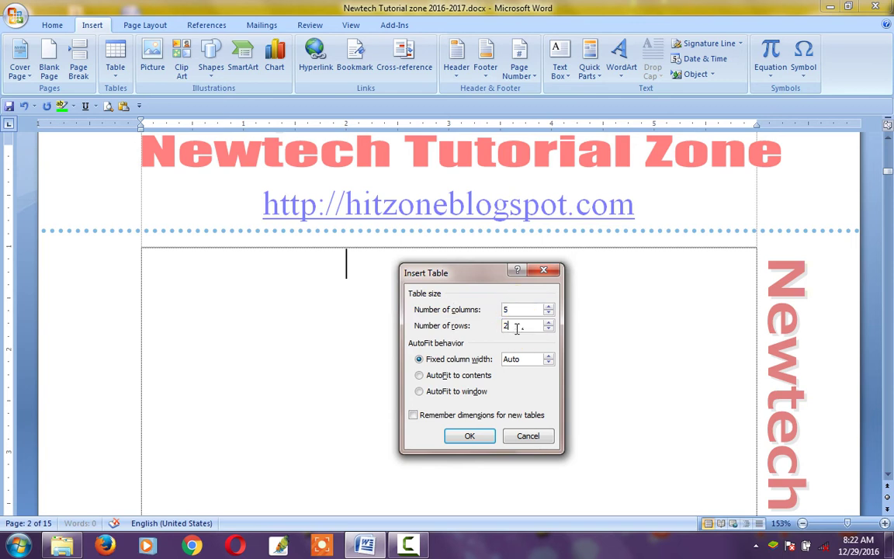
pyautogui.click(426, 314)
pyautogui.write('80')
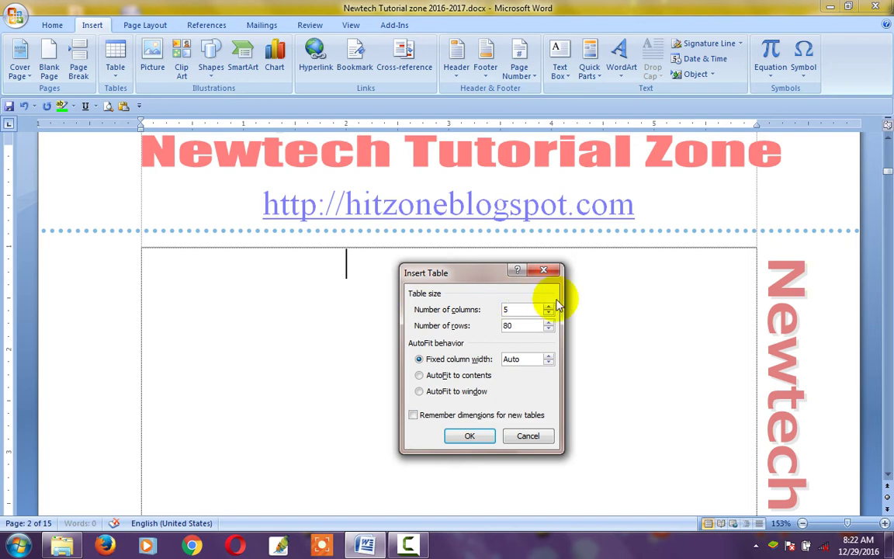
pyautogui.click(470, 437)
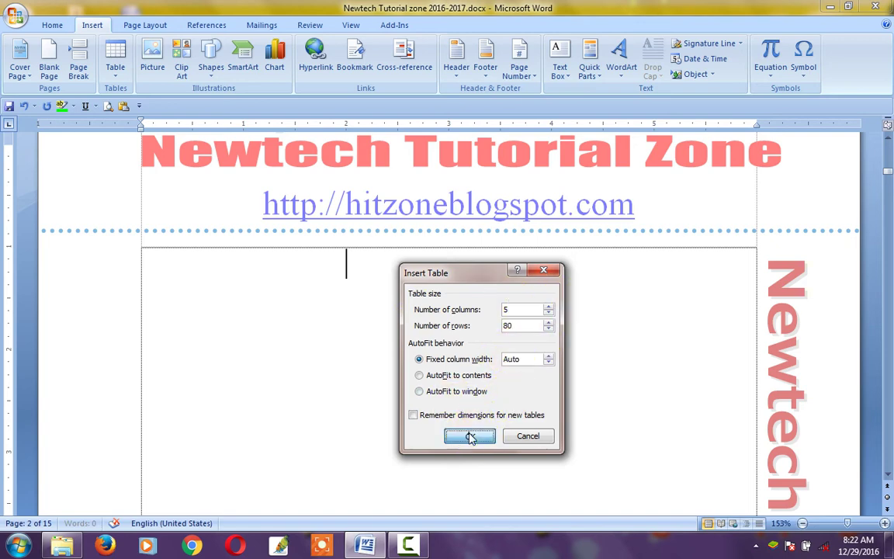
# Step: Scroll through the new table and type 'name' in its first header cell
pyautogui.scroll(-3, 497, 396)
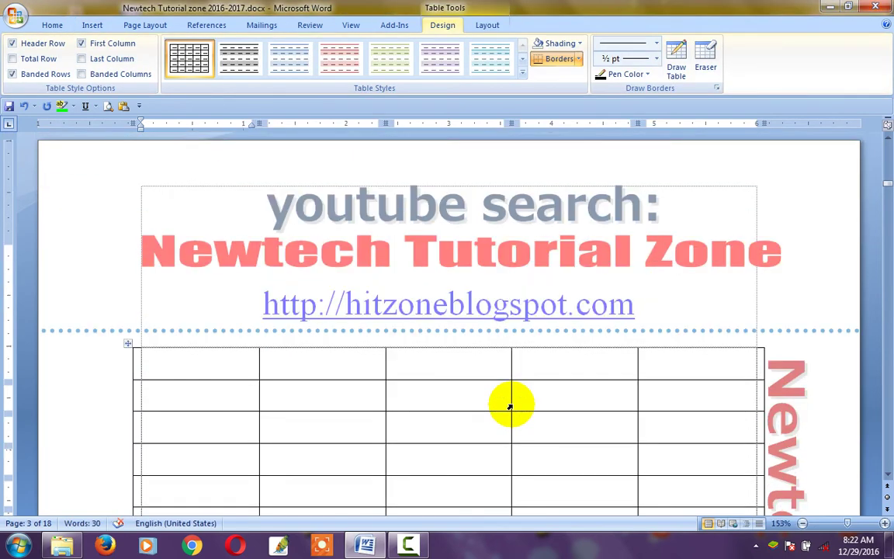
pyautogui.scroll(-5, 491, 390)
pyautogui.scroll(-5, 469, 385)
pyautogui.scroll(-5, 430, 355)
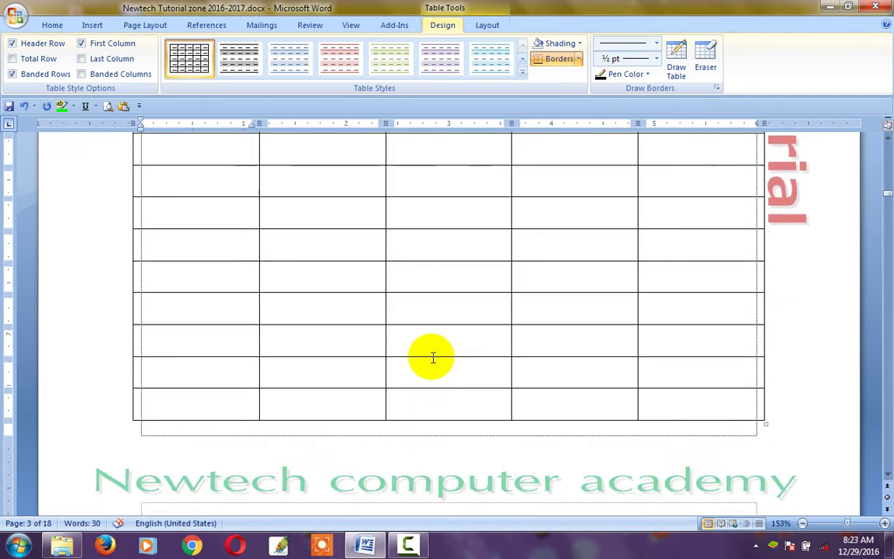
pyautogui.scroll(-5, 433, 357)
pyautogui.scroll(-5, 441, 365)
pyautogui.scroll(-5, 439, 359)
pyautogui.scroll(-5, 436, 355)
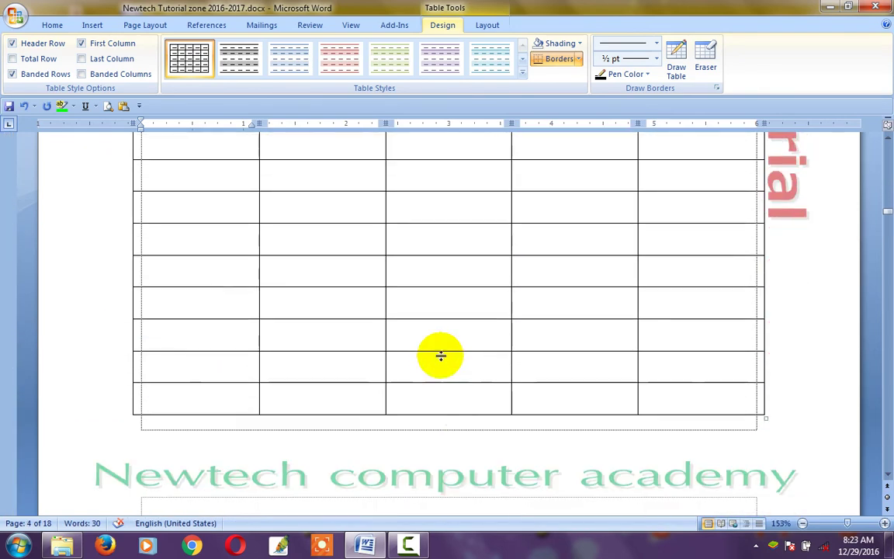
pyautogui.scroll(-5, 439, 353)
pyautogui.scroll(-3, 463, 384)
pyautogui.scroll(1, 339, 339)
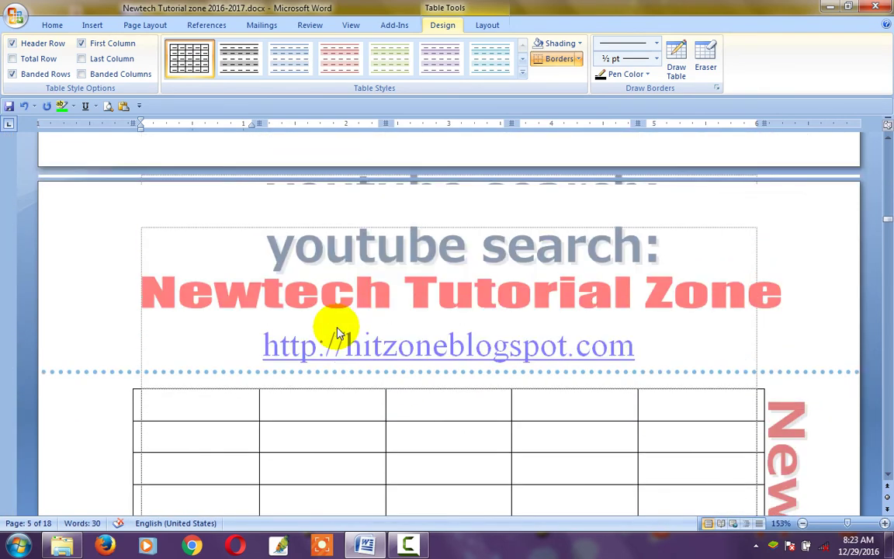
pyautogui.scroll(-5, 337, 330)
pyautogui.scroll(5, 337, 326)
pyautogui.scroll(5, 339, 325)
pyautogui.scroll(5, 325, 309)
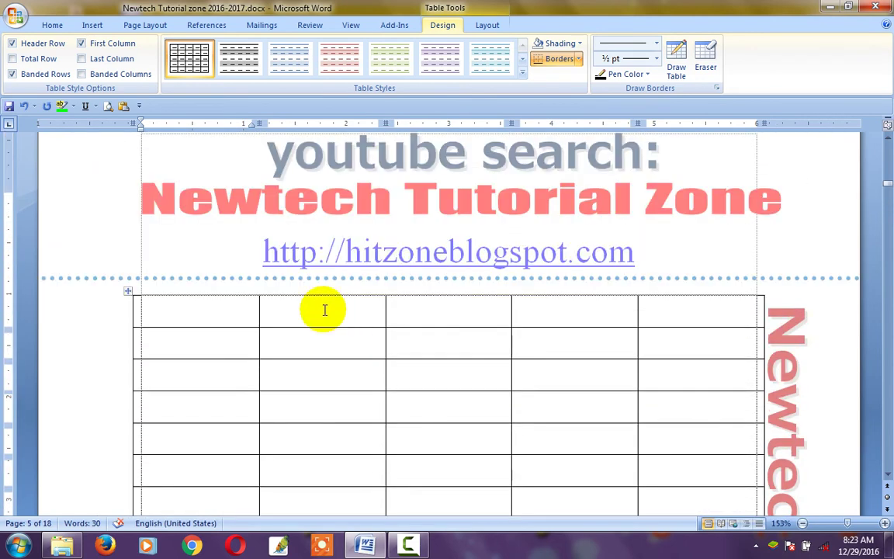
pyautogui.scroll(3, 298, 317)
pyautogui.scroll(-3, 304, 320)
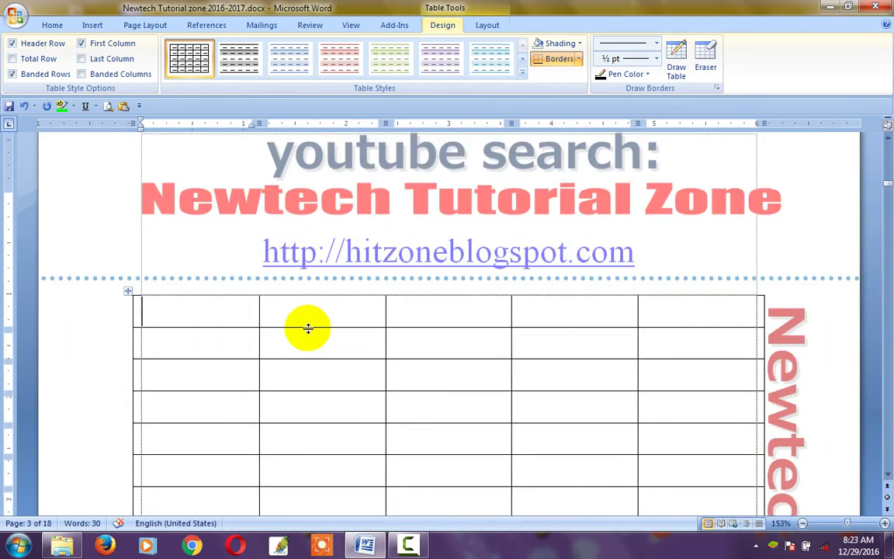
pyautogui.click(185, 313)
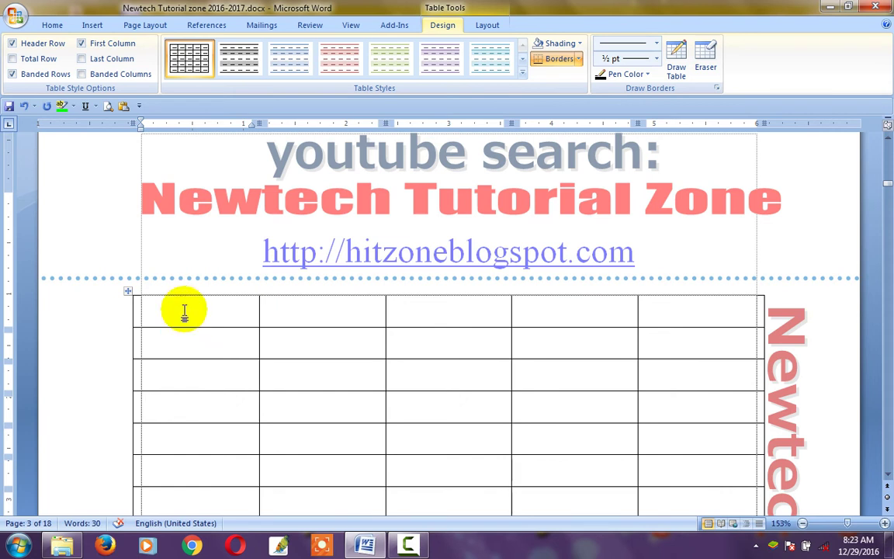
pyautogui.write('name')
pyautogui.press('Tab')
pyautogui.write('fathers')
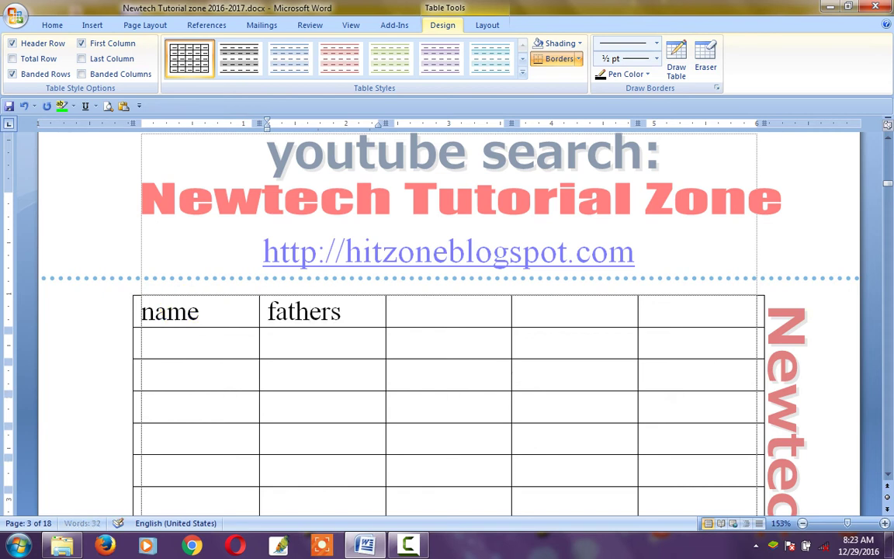
# Step: Fill the remaining header cells with fathers name, mothers name, address and number
pyautogui.write('name')
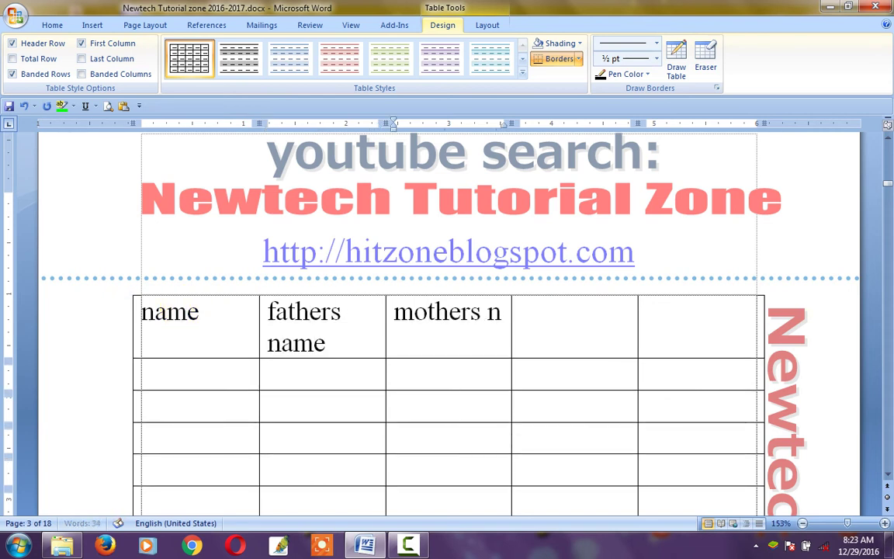
pyautogui.write('ameaddress')
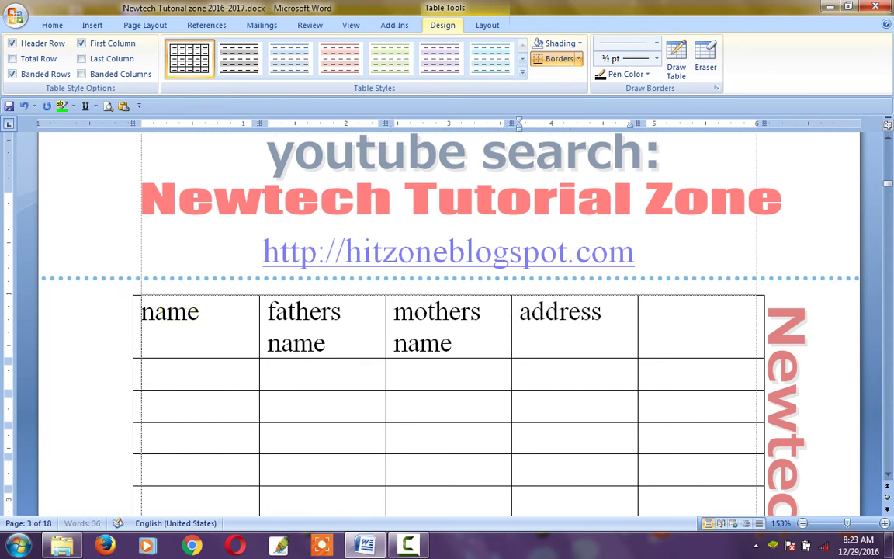
pyautogui.press('Tab')
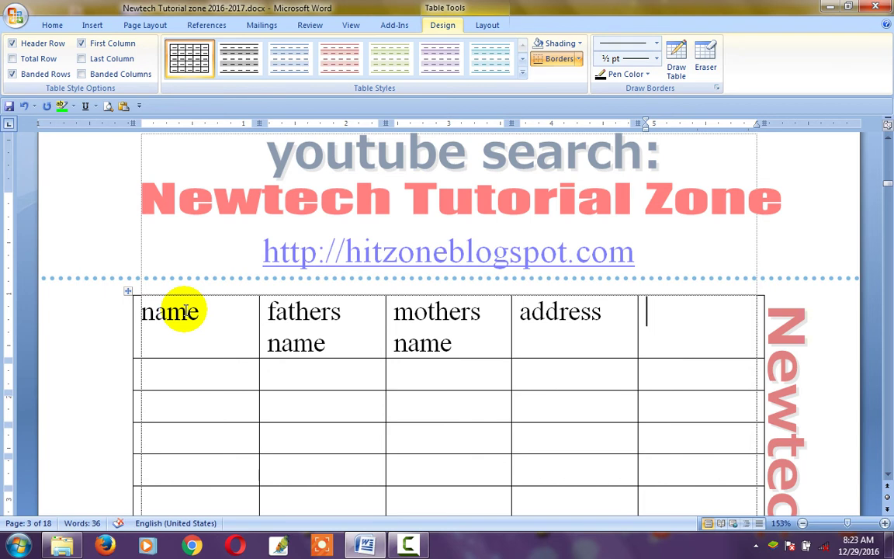
pyautogui.moveTo(187, 326)
pyautogui.write('number')
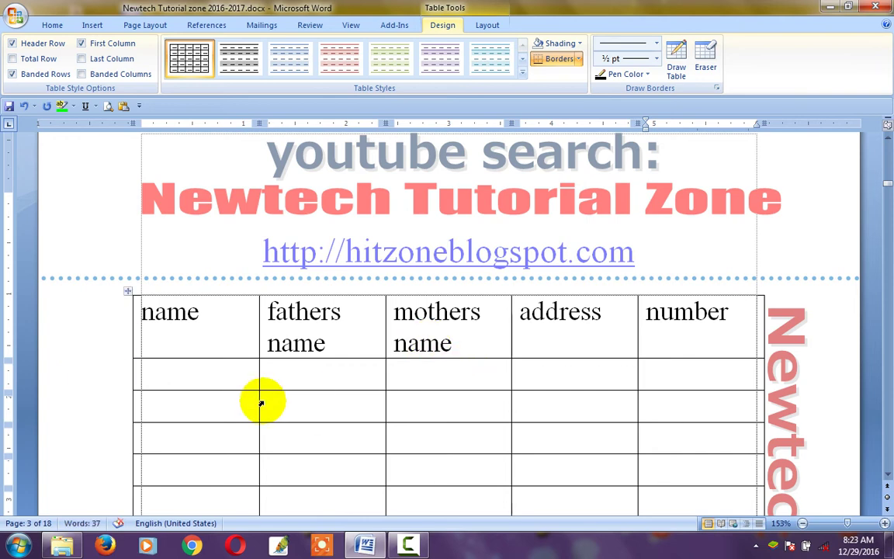
pyautogui.scroll(-5, 240, 404)
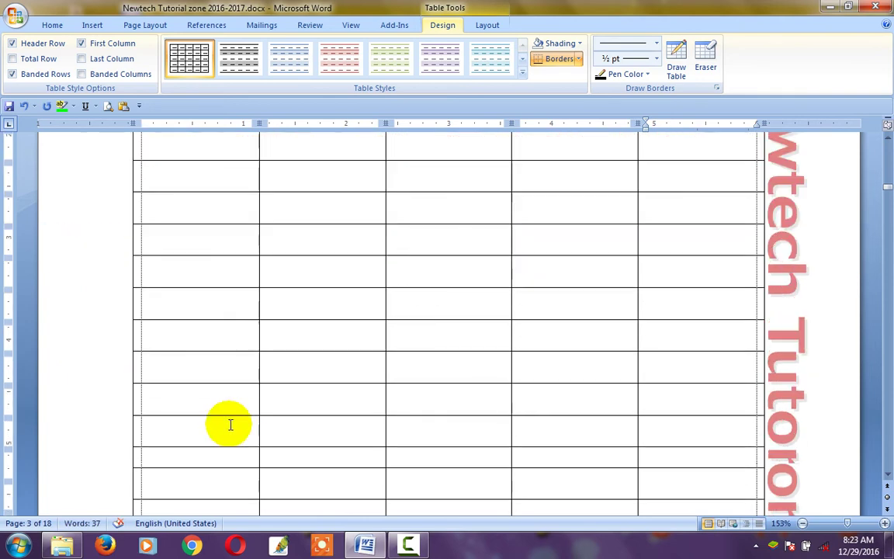
pyautogui.scroll(-5, 232, 419)
pyautogui.scroll(-5, 165, 458)
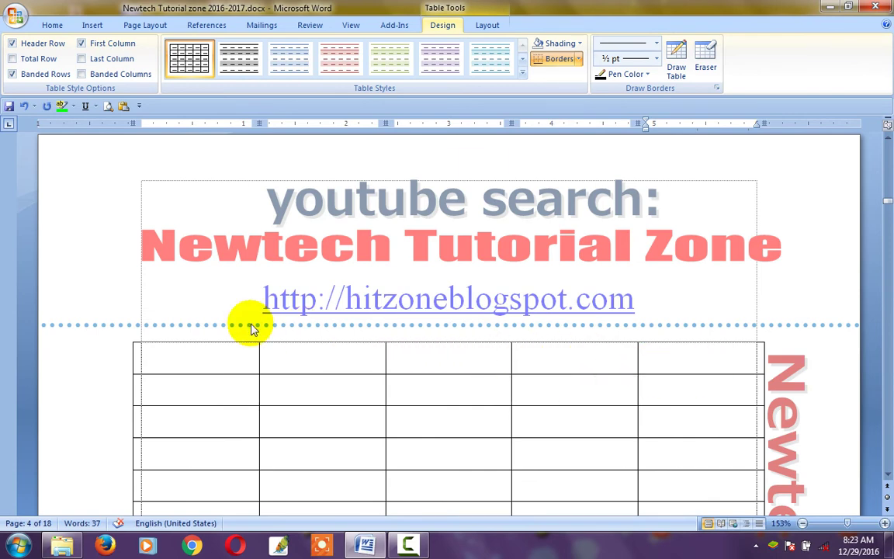
pyautogui.scroll(1, 339, 303)
pyautogui.scroll(4, 341, 309)
pyautogui.scroll(5, 342, 308)
pyautogui.scroll(3, 342, 309)
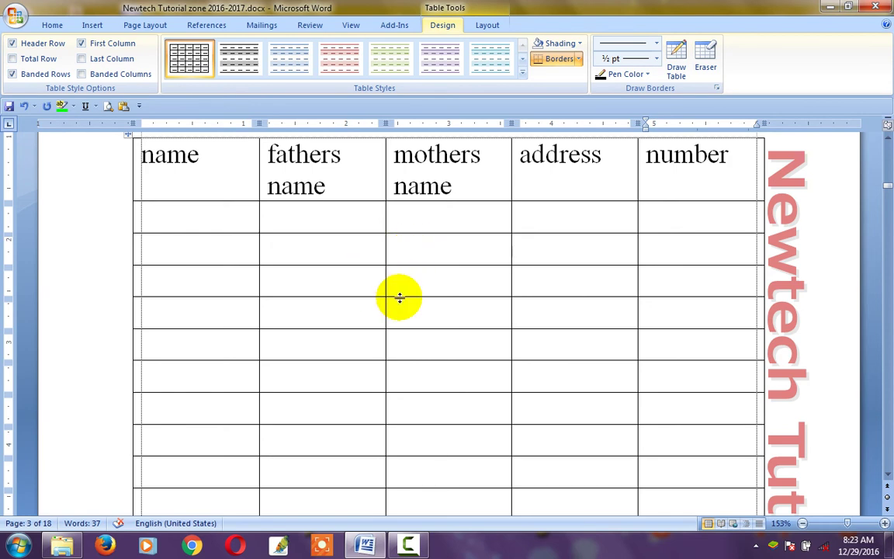
pyautogui.scroll(2, 411, 295)
pyautogui.scroll(2, 396, 287)
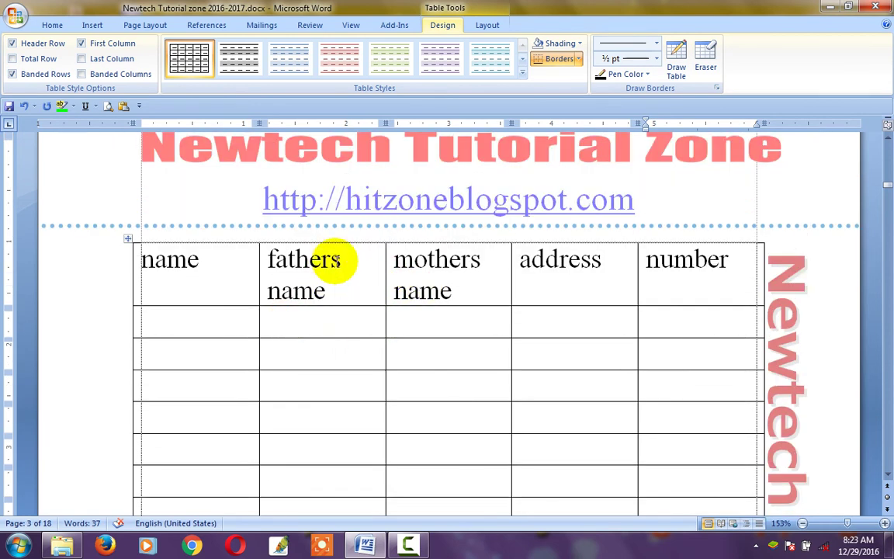
pyautogui.click(342, 259)
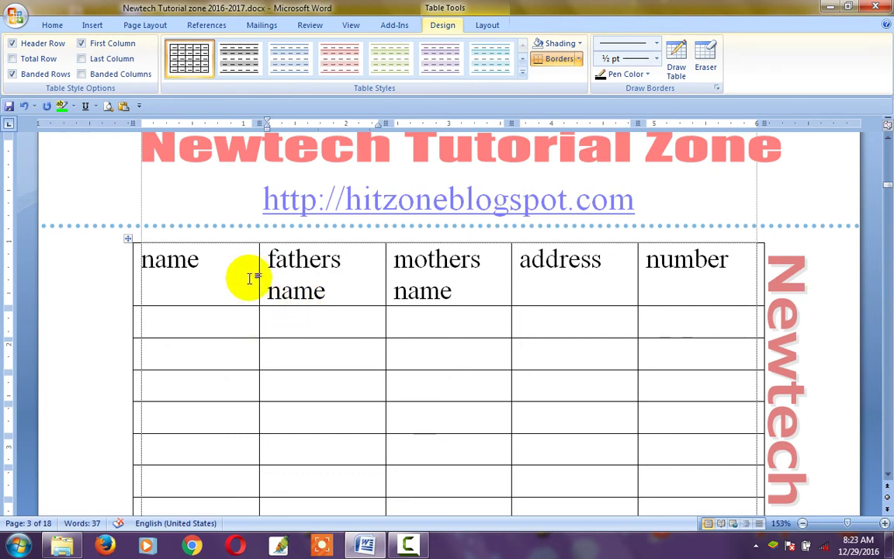
pyautogui.scroll(-1, 254, 284)
pyautogui.click(110, 227)
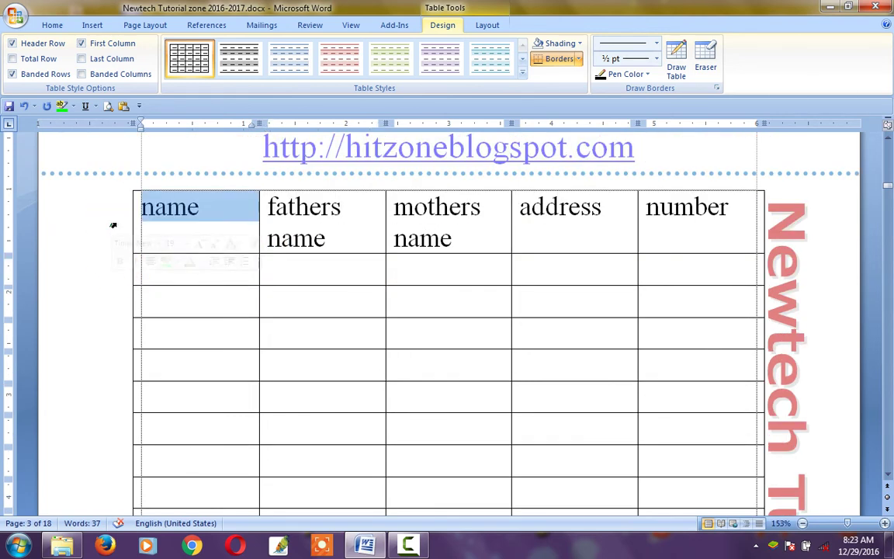
# Step: Select the table's header row and turn on Repeat Header Rows
pyautogui.click(270, 300)
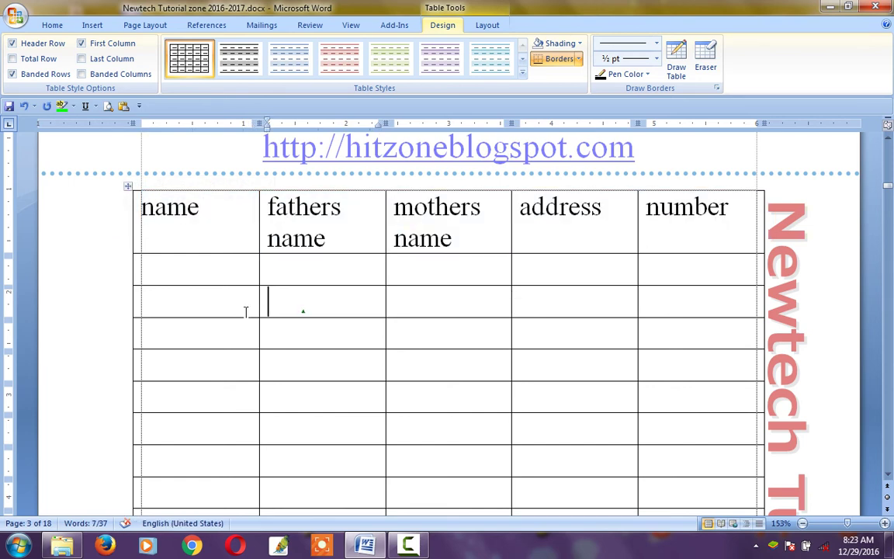
pyautogui.click(124, 222)
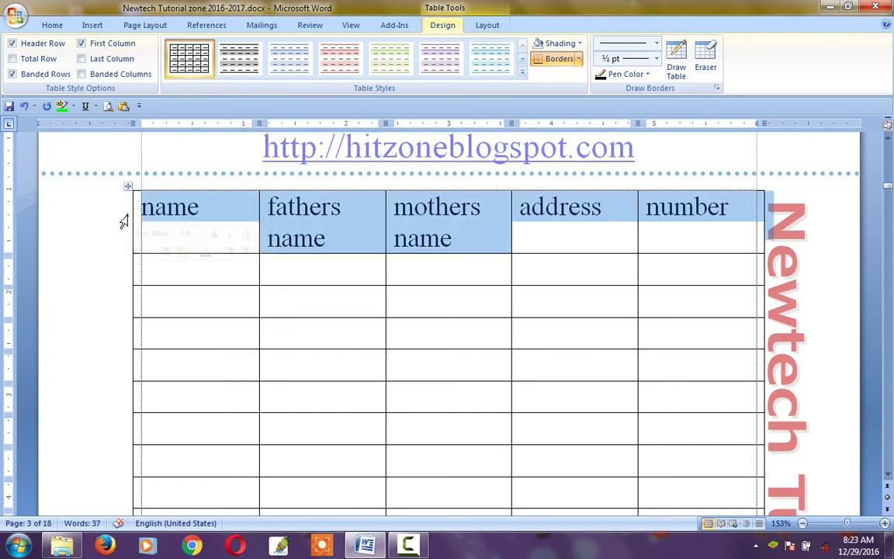
pyautogui.click(487, 26)
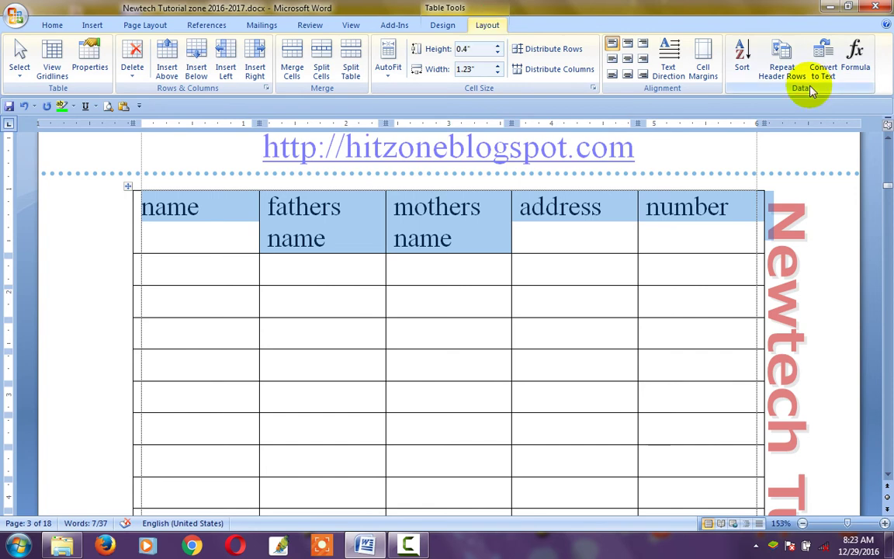
pyautogui.click(784, 62)
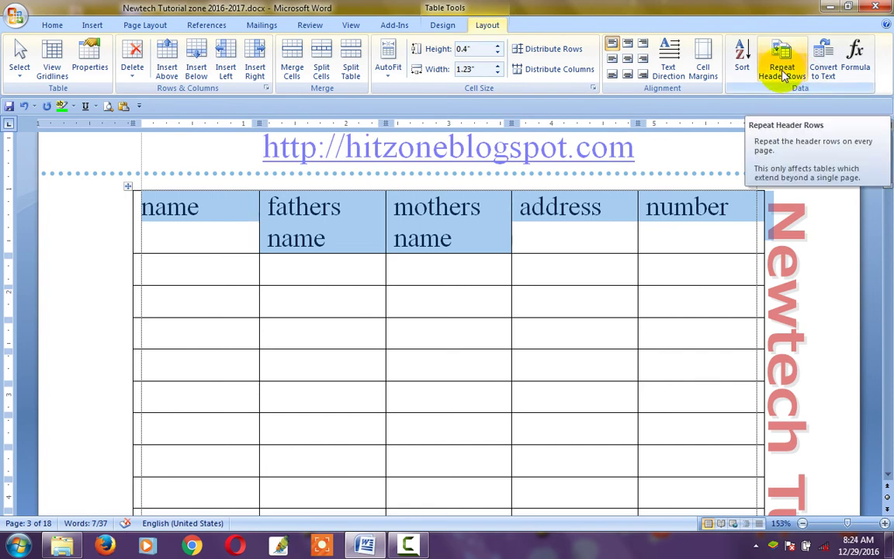
# Step: Scroll down to confirm the header row repeats on page 4
pyautogui.scroll(-5, 553, 429)
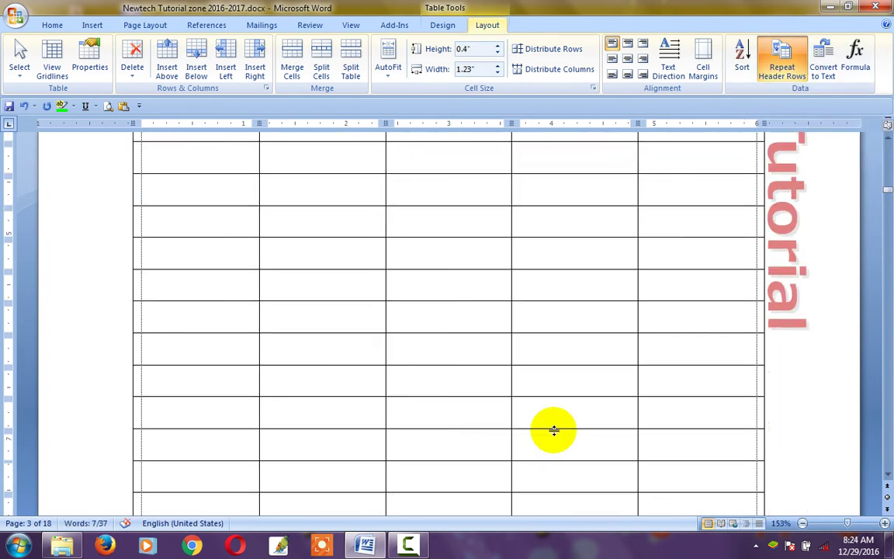
pyautogui.scroll(-5, 553, 429)
pyautogui.scroll(-5, 525, 423)
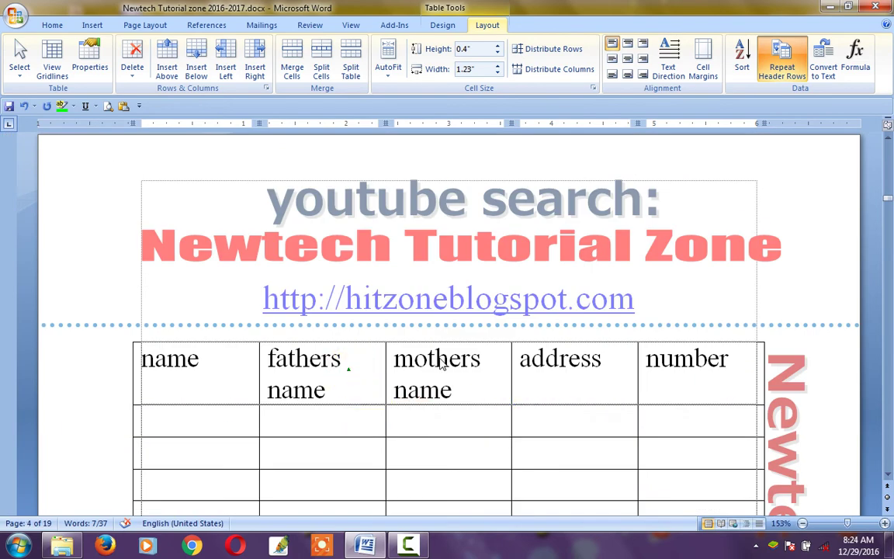
pyautogui.scroll(-5, 167, 361)
pyautogui.scroll(-5, 323, 423)
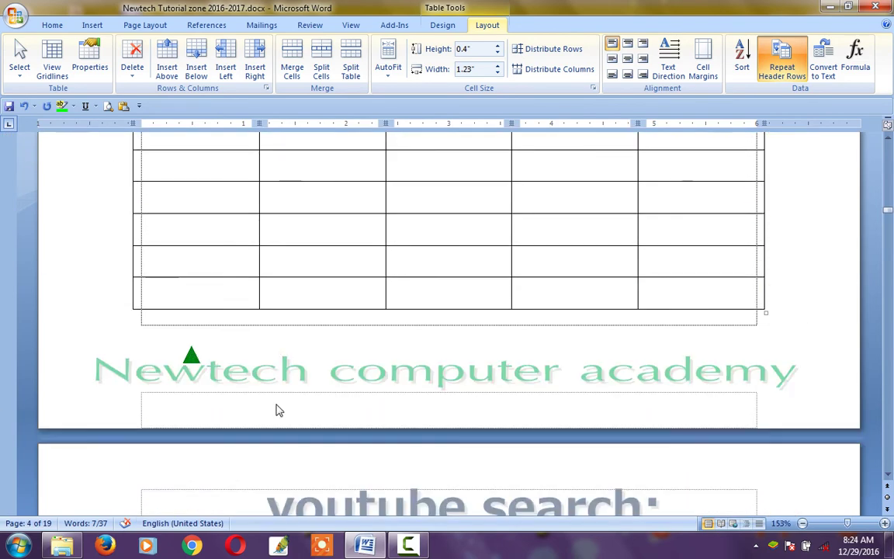
pyautogui.scroll(-5, 276, 409)
pyautogui.scroll(-5, 457, 457)
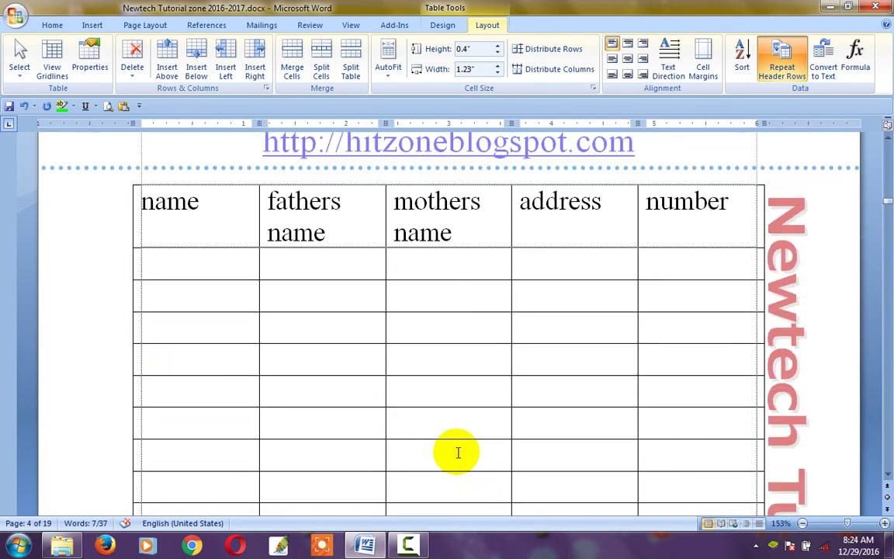
pyautogui.scroll(-5, 458, 457)
pyautogui.scroll(-5, 457, 457)
pyautogui.click(447, 271)
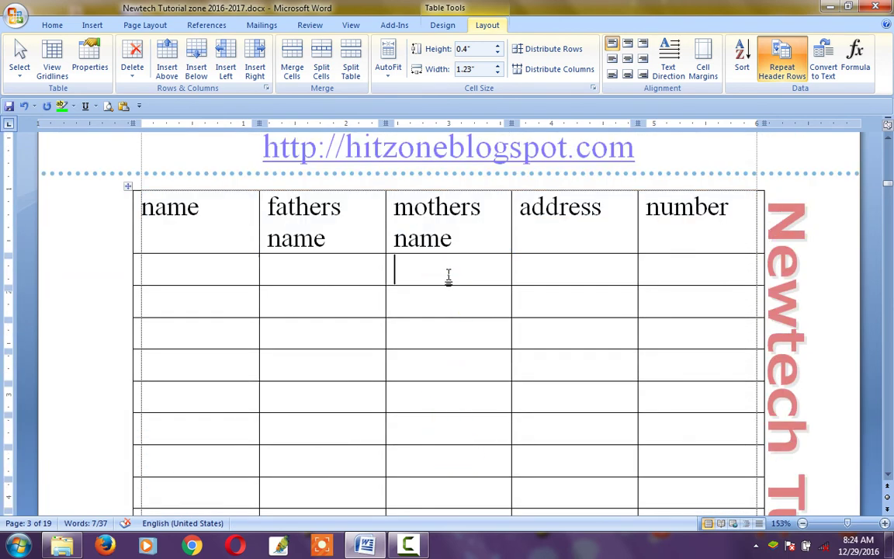
pyautogui.scroll(1, 264, 286)
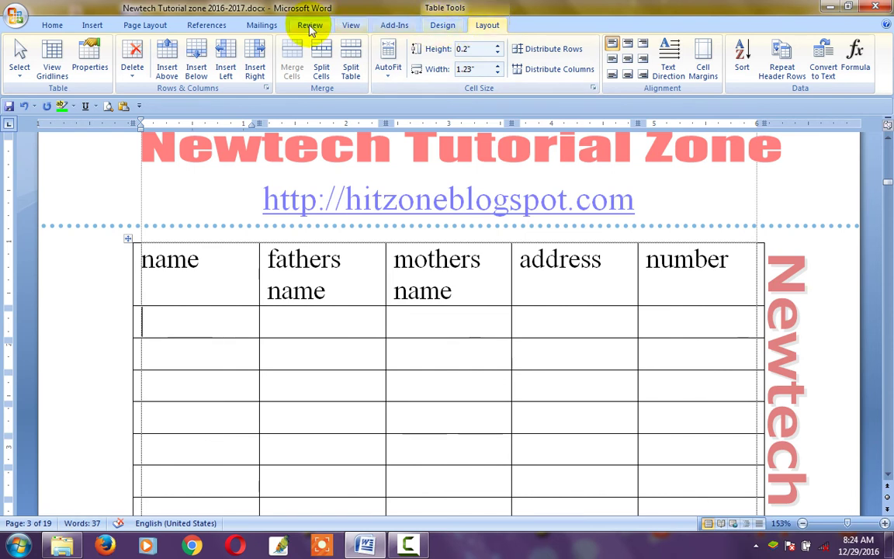
# Step: Split the window mid-table, click into the lower pane, then remove the split
pyautogui.click(350, 28)
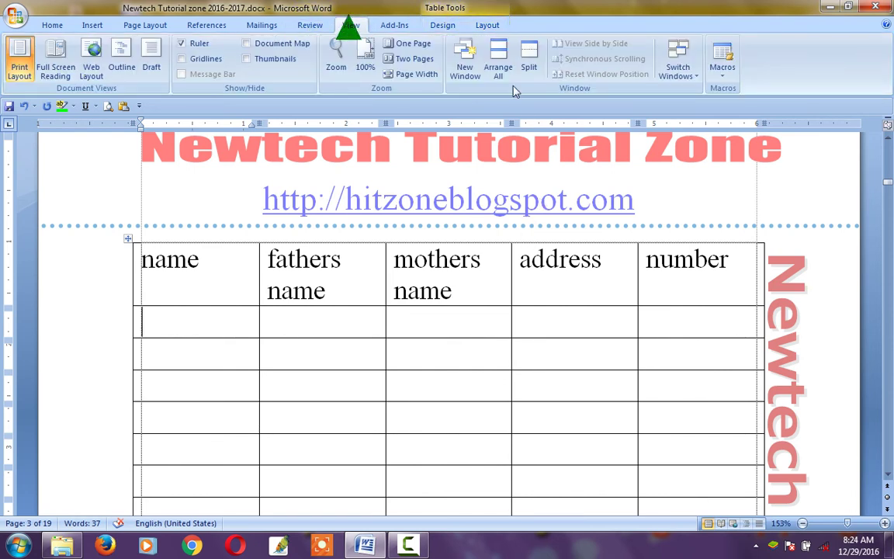
pyautogui.click(539, 48)
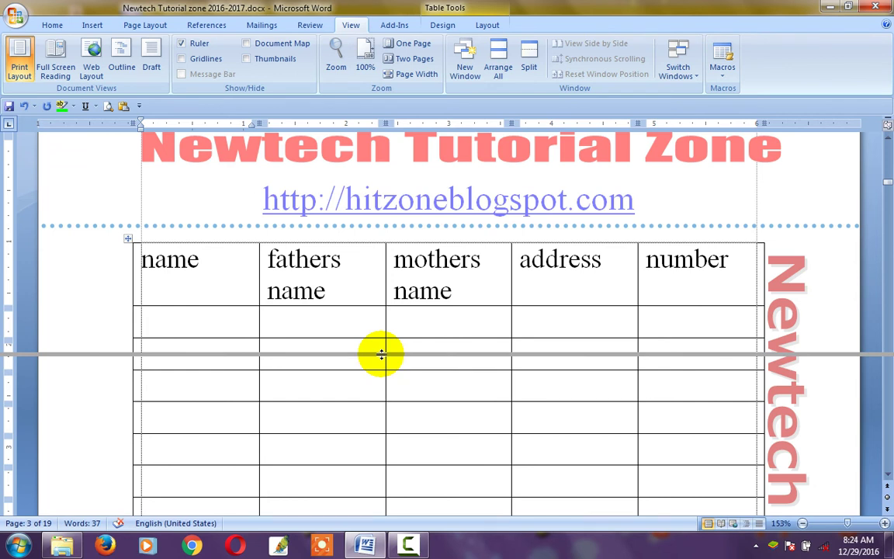
pyautogui.click(381, 355)
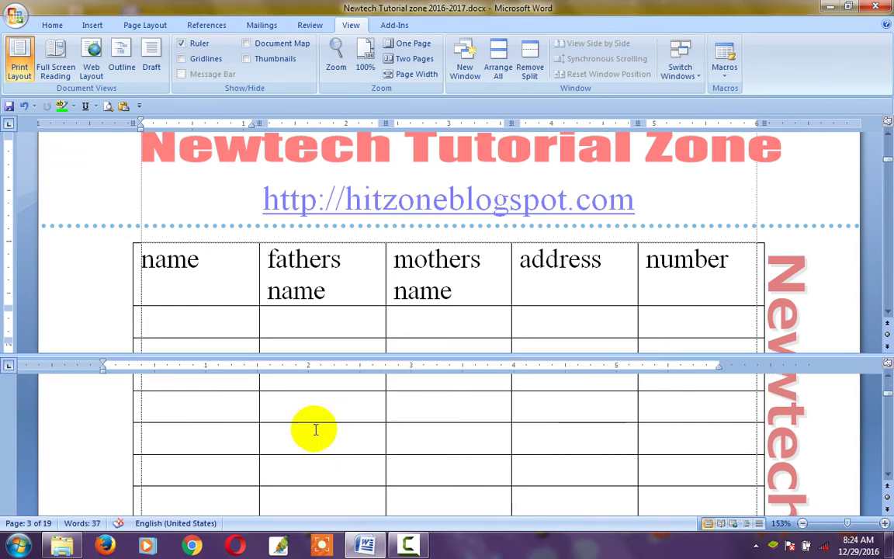
pyautogui.click(213, 408)
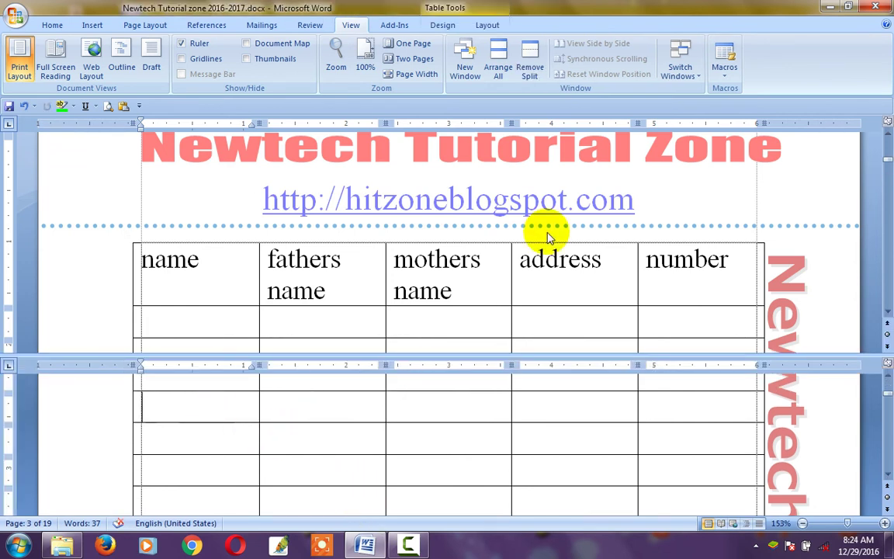
pyautogui.click(529, 61)
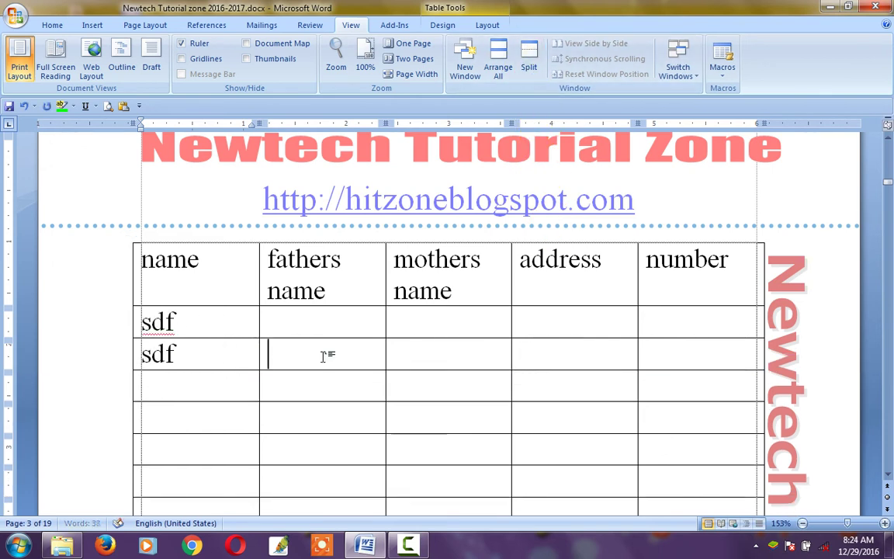
# Step: Type filler entries such as 'sdfsd' and 'sdf' into empty name column cells
pyautogui.write('sdfsd')
pyautogui.scroll(-3, 286, 442)
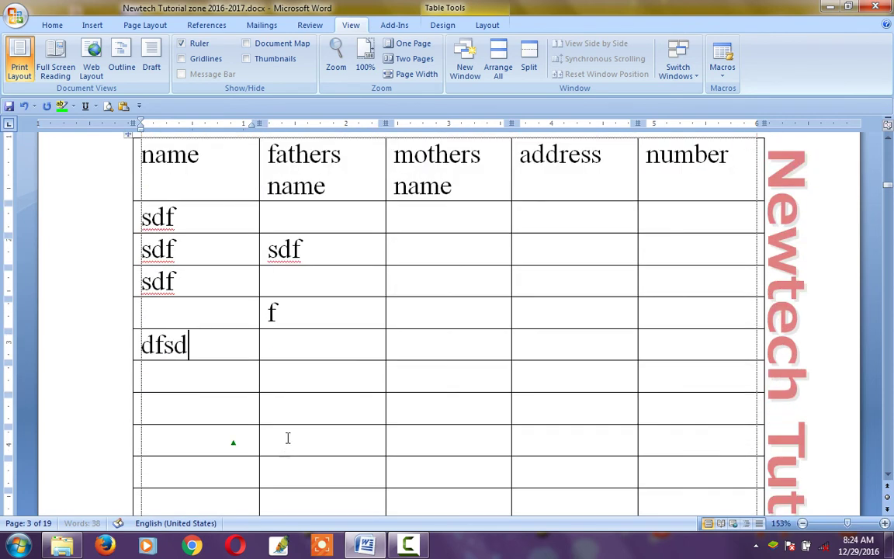
pyautogui.scroll(-3, 264, 349)
pyautogui.click(202, 274)
pyautogui.write('sdf')
pyautogui.scroll(-2, 337, 305)
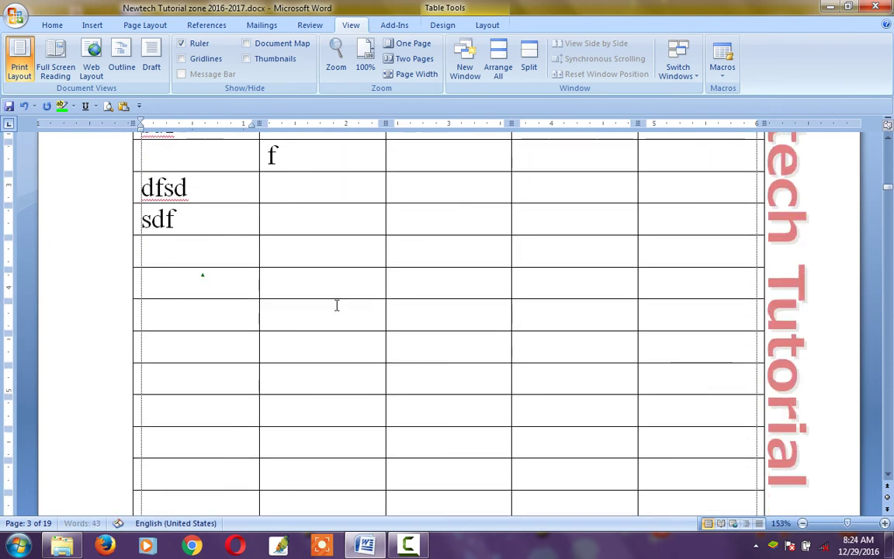
pyautogui.click(621, 130)
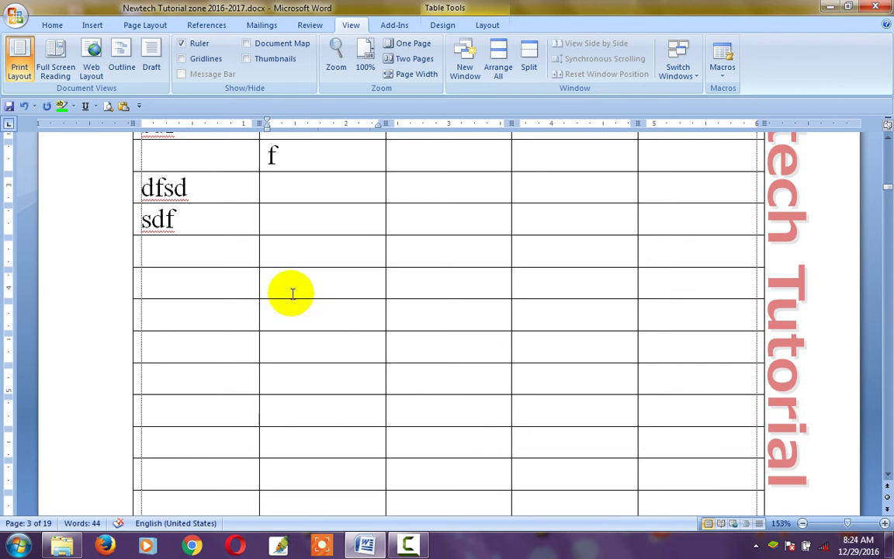
pyautogui.click(547, 260)
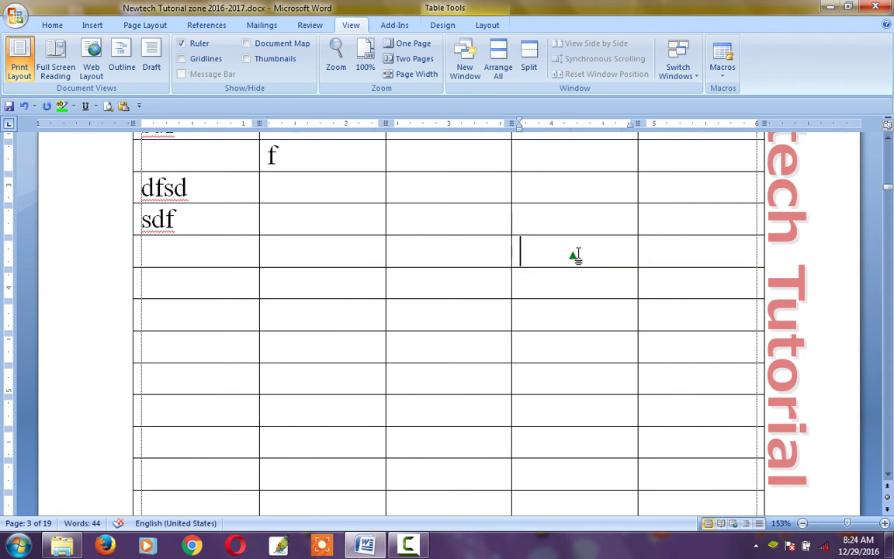
pyautogui.click(578, 252)
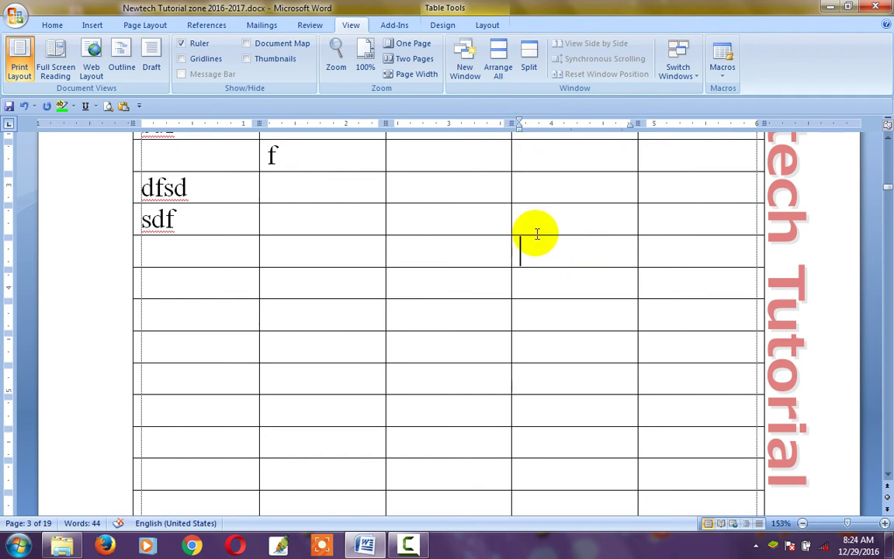
pyautogui.scroll(2, 582, 268)
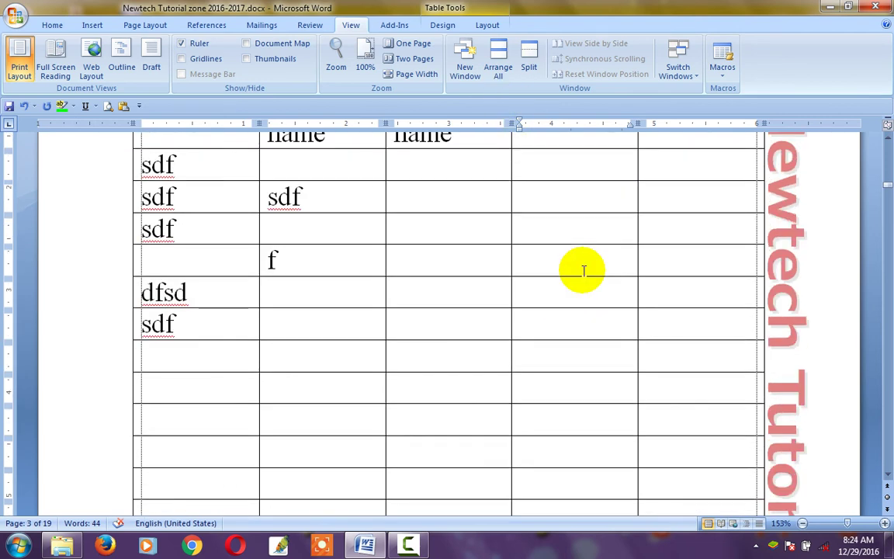
pyautogui.scroll(1, 571, 272)
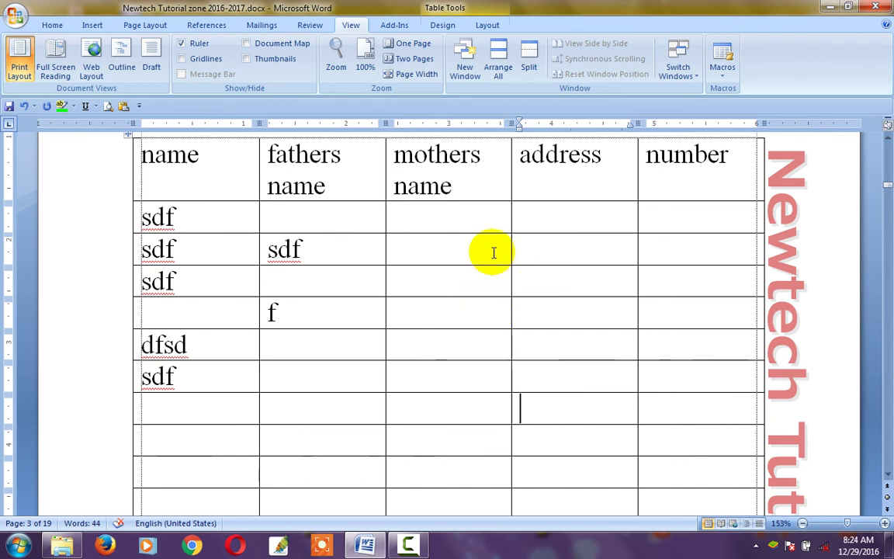
# Step: Split the window just below the table's header row
pyautogui.click(528, 59)
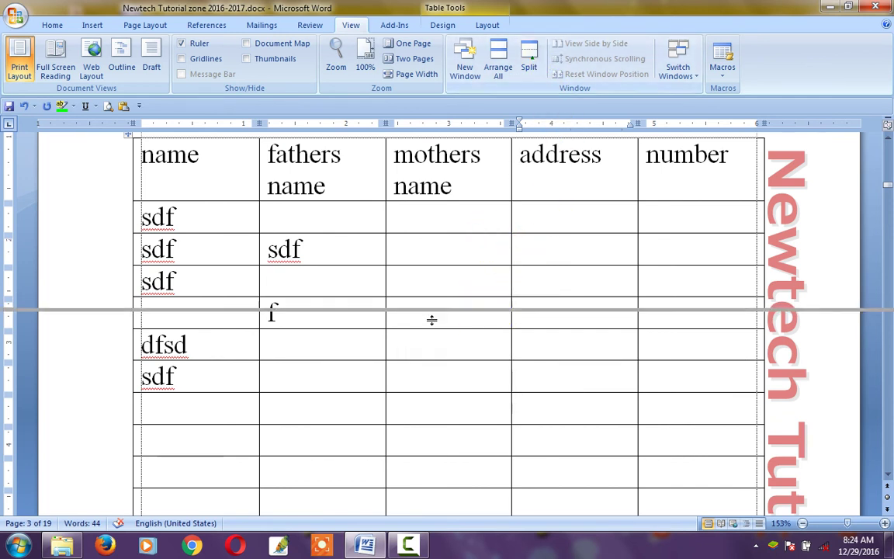
pyautogui.click(426, 225)
pyautogui.click(463, 263)
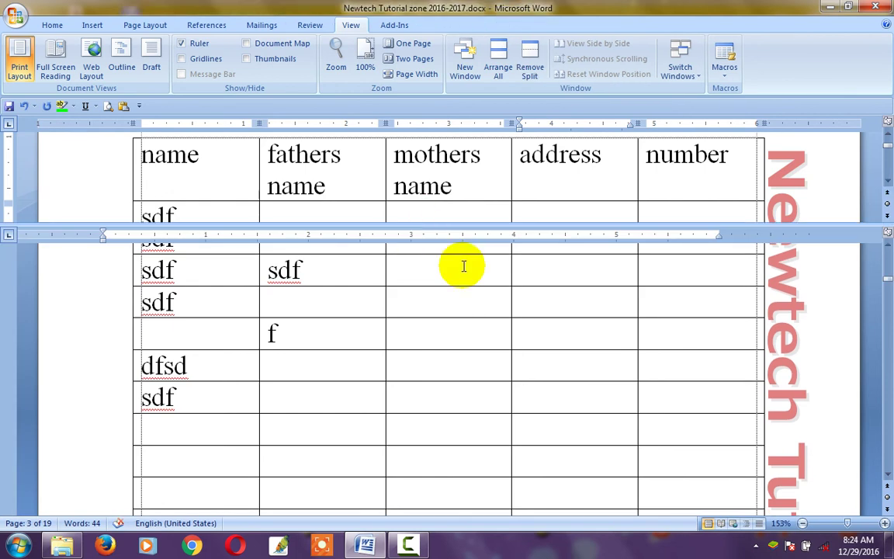
pyautogui.click(427, 183)
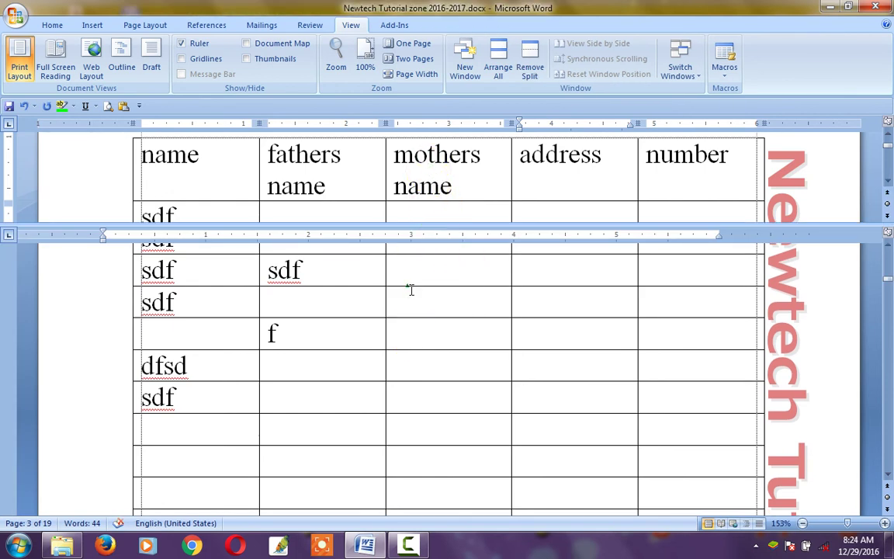
# Step: Scroll the lower pane to page 4's rows, typing 'fsdfs' into a cell
pyautogui.scroll(-3, 409, 289)
pyautogui.scroll(-2, 385, 315)
pyautogui.click(235, 324)
pyautogui.write('sd')
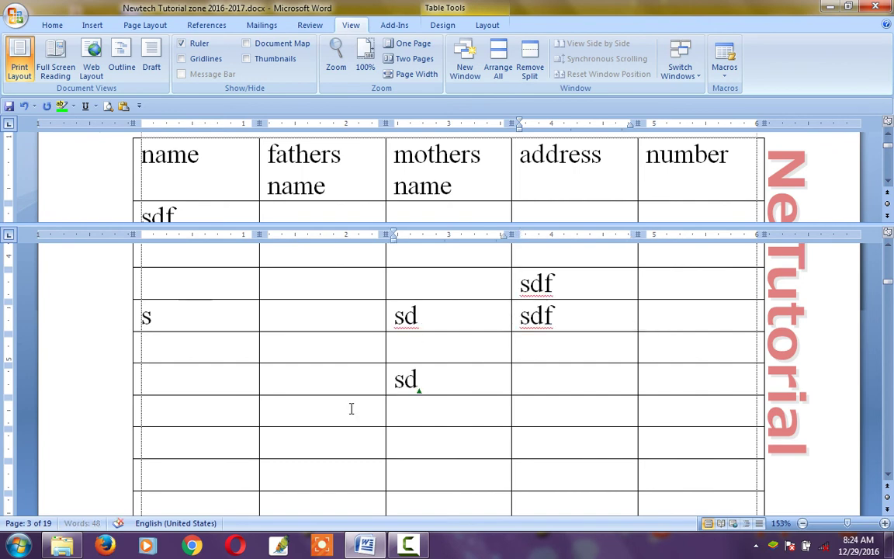
pyautogui.write('fsdfs')
pyautogui.scroll(-4, 411, 353)
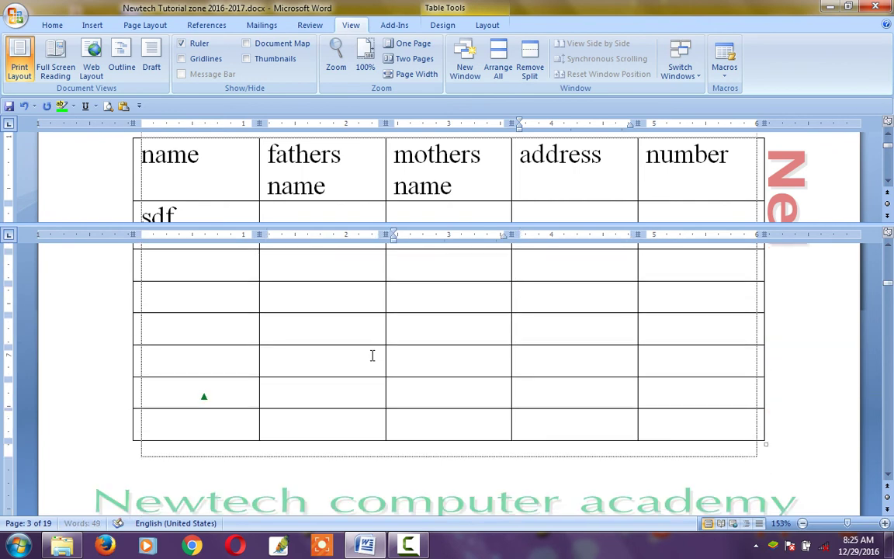
pyautogui.scroll(-4, 372, 351)
pyautogui.click(357, 351)
pyautogui.click(244, 350)
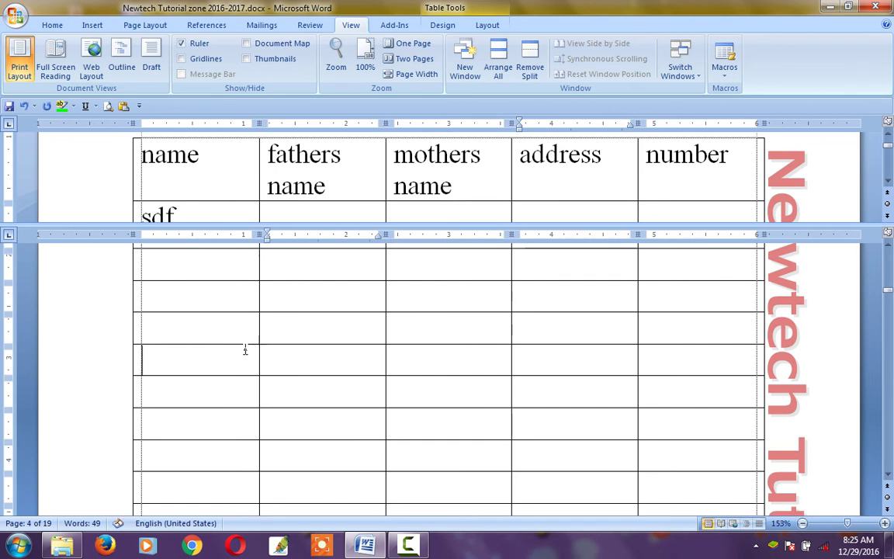
pyautogui.scroll(-3, 402, 423)
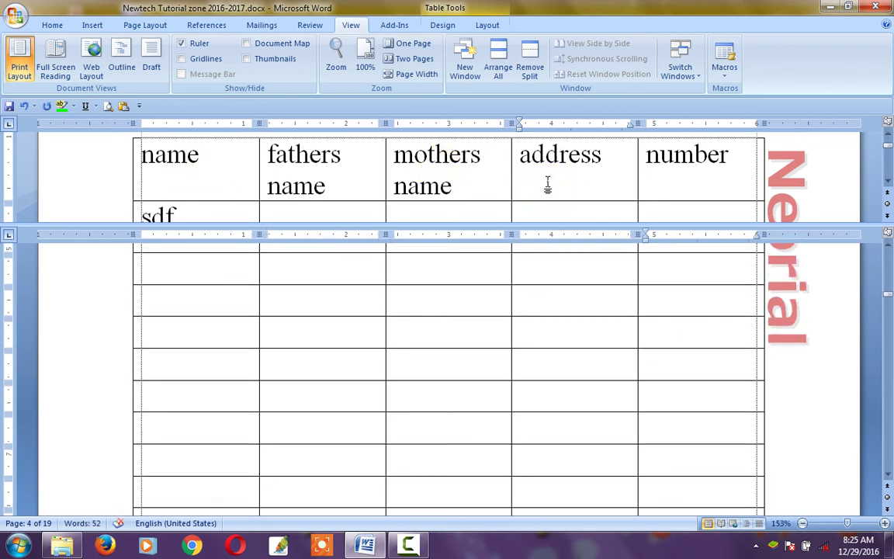
pyautogui.scroll(-2, 552, 181)
pyautogui.scroll(1, 551, 179)
pyautogui.scroll(1, 548, 175)
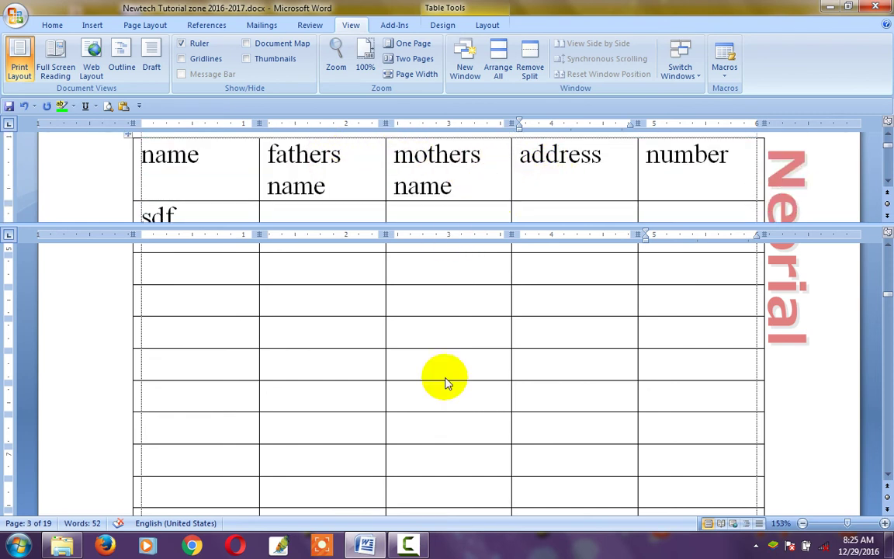
pyautogui.scroll(1, 315, 330)
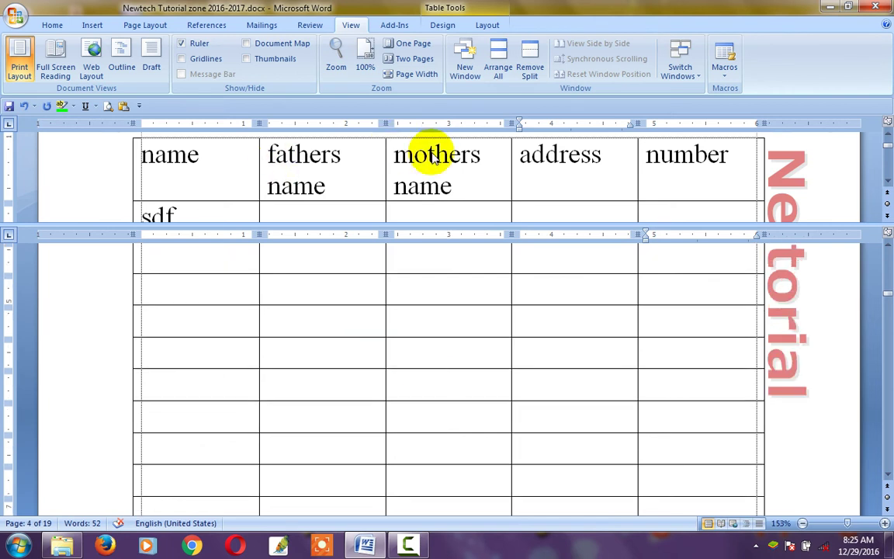
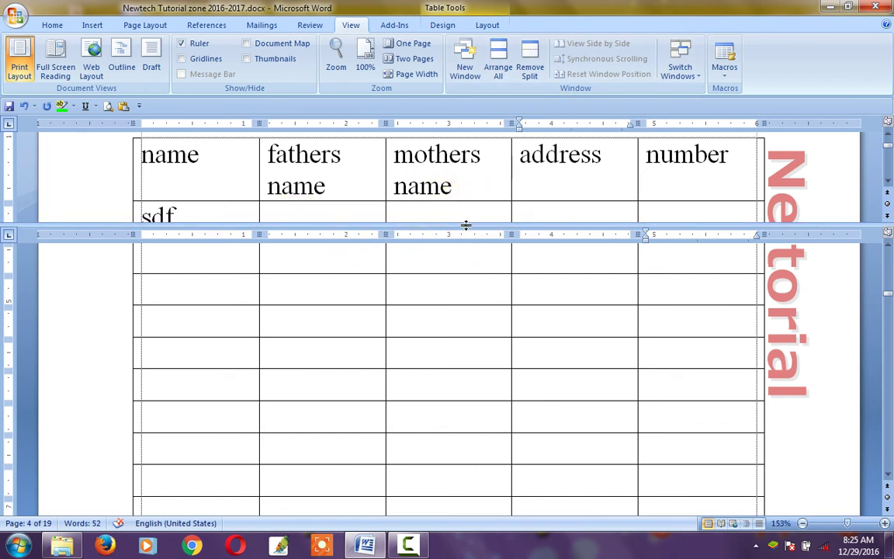
# Step: Lower the split bar to enlarge the upper pane so more name/address table rows show
pyautogui.moveTo(465, 225); pyautogui.dragTo(458, 284)
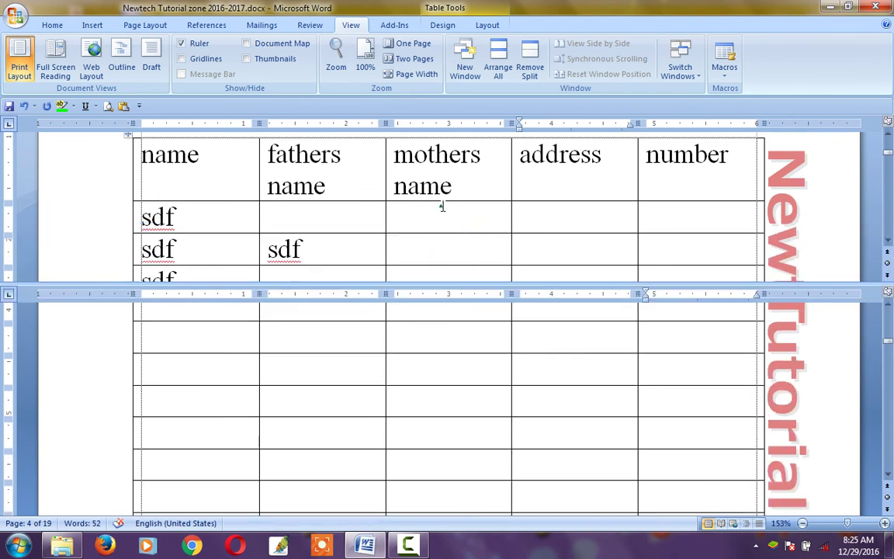
pyautogui.scroll(-3, 452, 214)
pyautogui.scroll(3, 451, 214)
pyautogui.scroll(1, 453, 218)
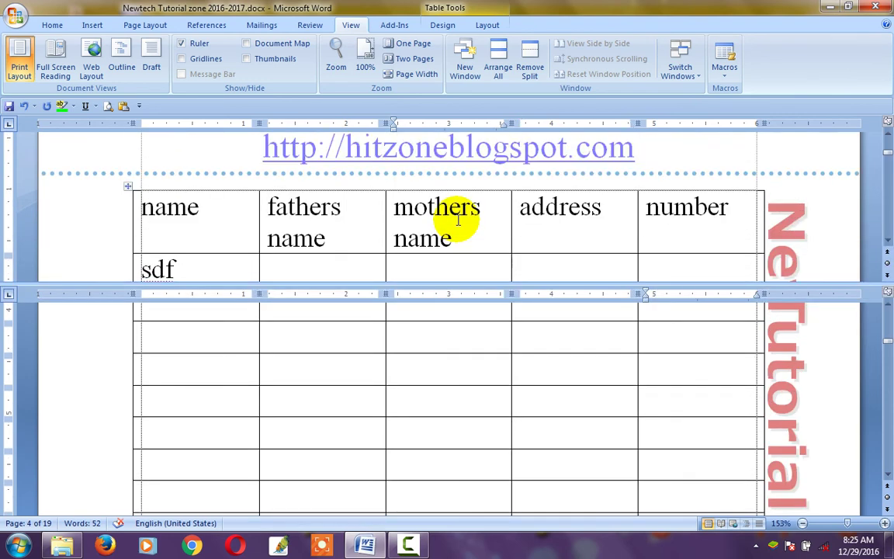
# Step: Scroll through the table and put the cursor in an empty mothers name cell
pyautogui.scroll(-1, 423, 371)
pyautogui.scroll(-3, 363, 343)
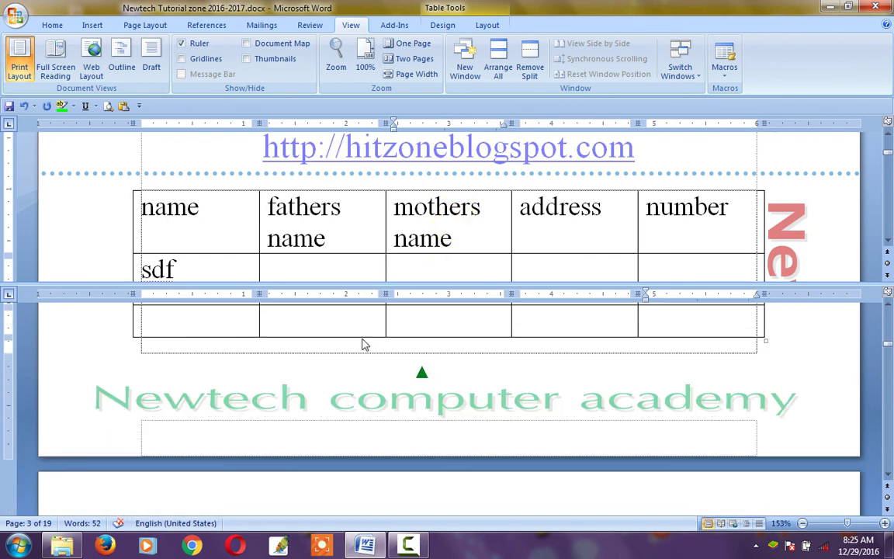
pyautogui.scroll(-3, 371, 346)
pyautogui.scroll(-3, 370, 347)
pyautogui.scroll(-3, 373, 347)
pyautogui.scroll(-3, 383, 347)
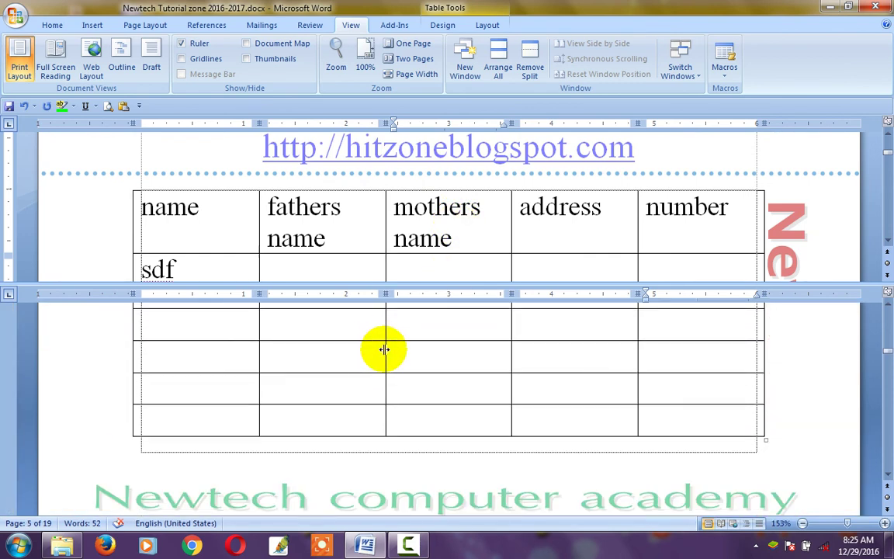
pyautogui.scroll(-3, 455, 226)
pyautogui.scroll(3, 455, 230)
pyautogui.scroll(2, 455, 240)
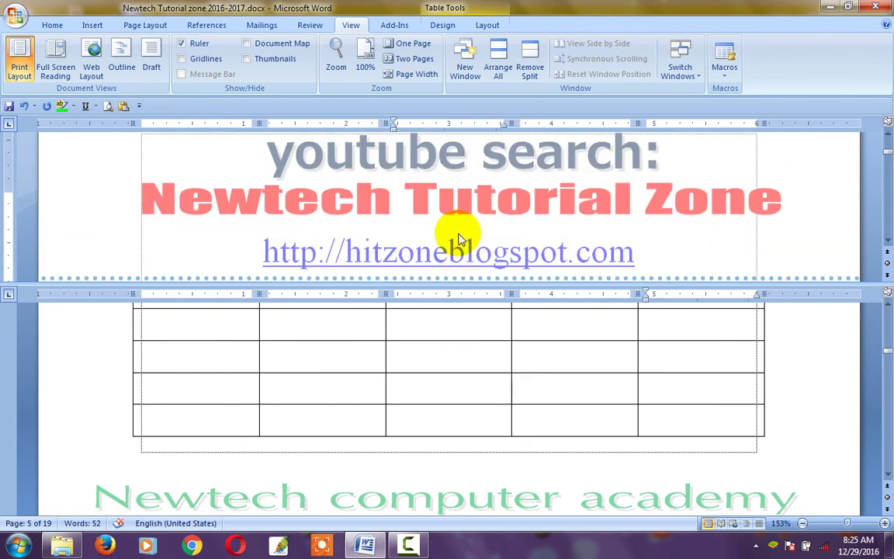
pyautogui.scroll(-2, 460, 238)
pyautogui.click(395, 268)
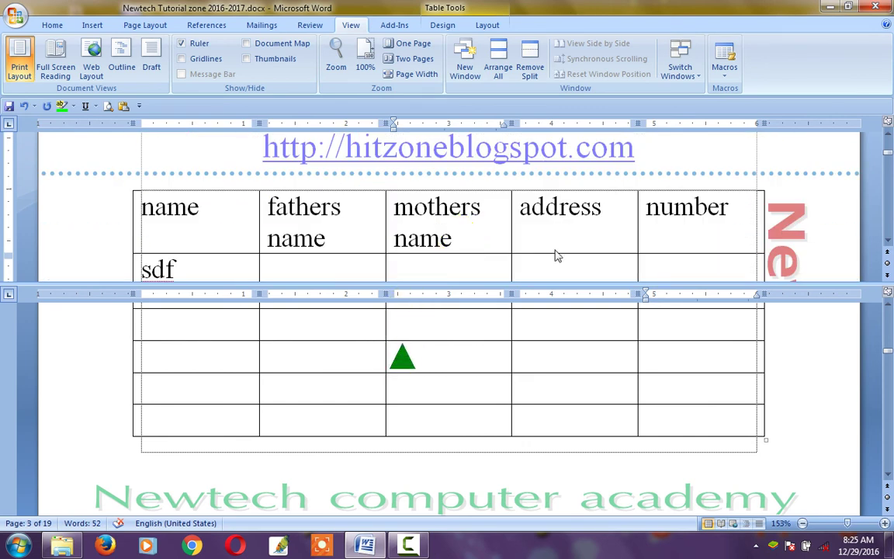
# Step: Remove the window split so the table shows in a single pane
pyautogui.click(533, 62)
pyautogui.scroll(3, 477, 290)
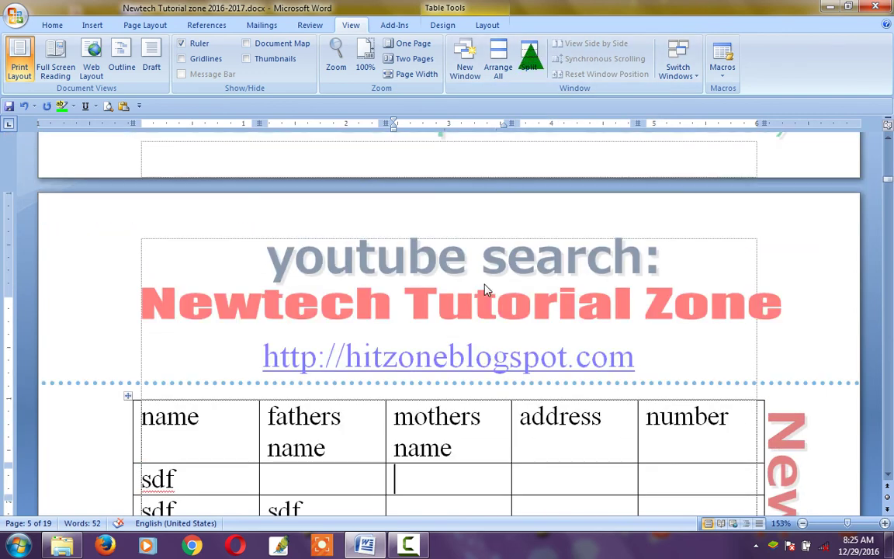
pyautogui.scroll(-3, 484, 289)
pyautogui.scroll(-3, 493, 280)
pyautogui.scroll(-3, 493, 294)
pyautogui.scroll(7, 489, 291)
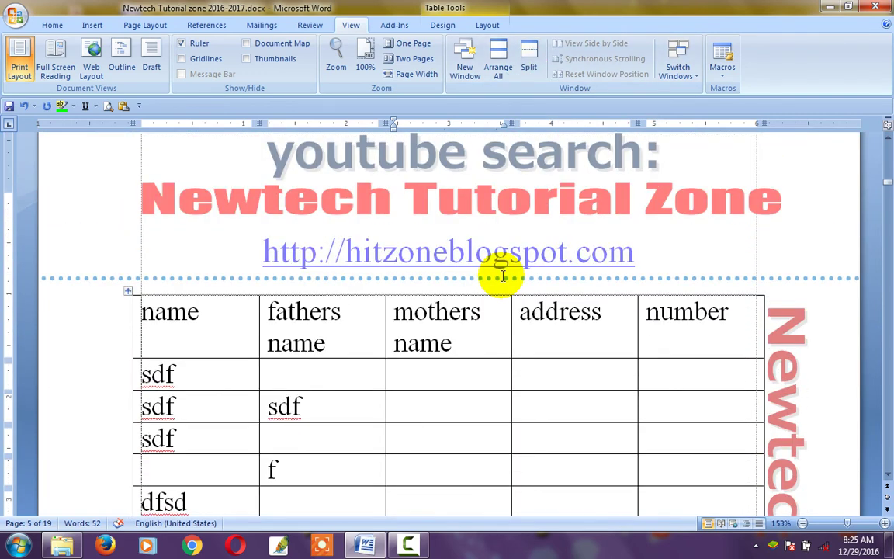
pyautogui.scroll(3, 503, 275)
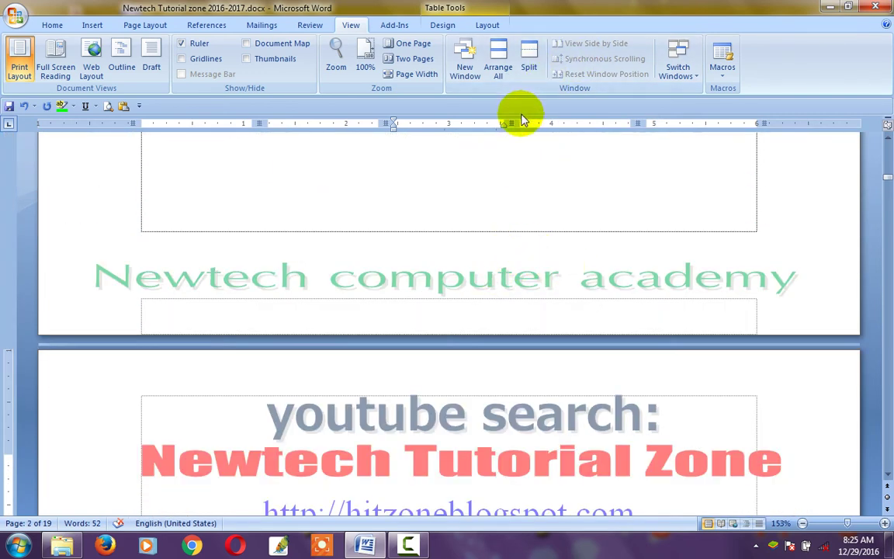
pyautogui.scroll(1, 522, 116)
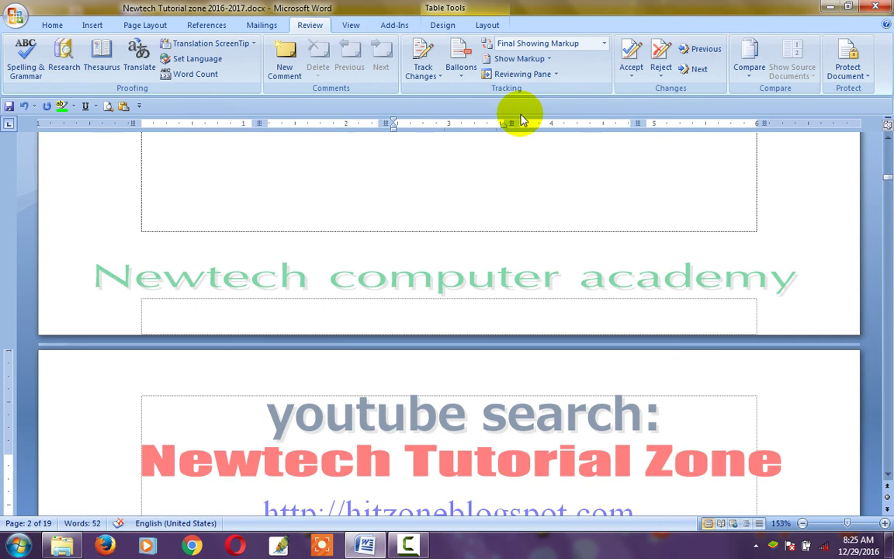
# Step: Put the cursor in the fathers name cell of the third sdf row, then scroll down the table
pyautogui.click(349, 24)
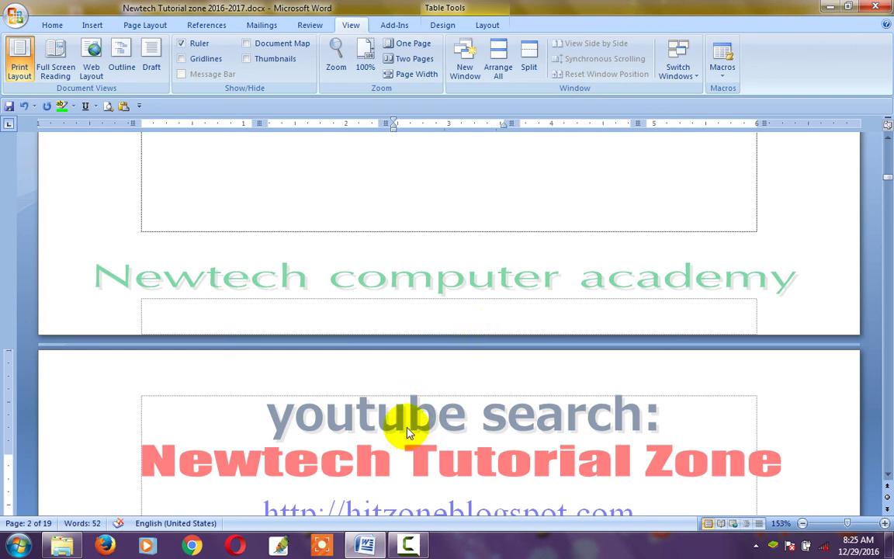
pyautogui.scroll(-2, 409, 419)
pyautogui.scroll(-1, 359, 409)
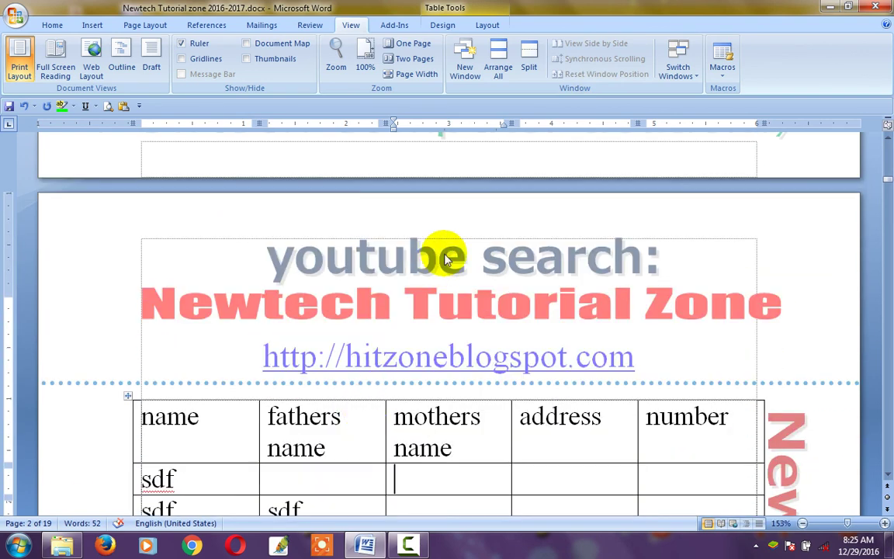
pyautogui.scroll(-3, 425, 458)
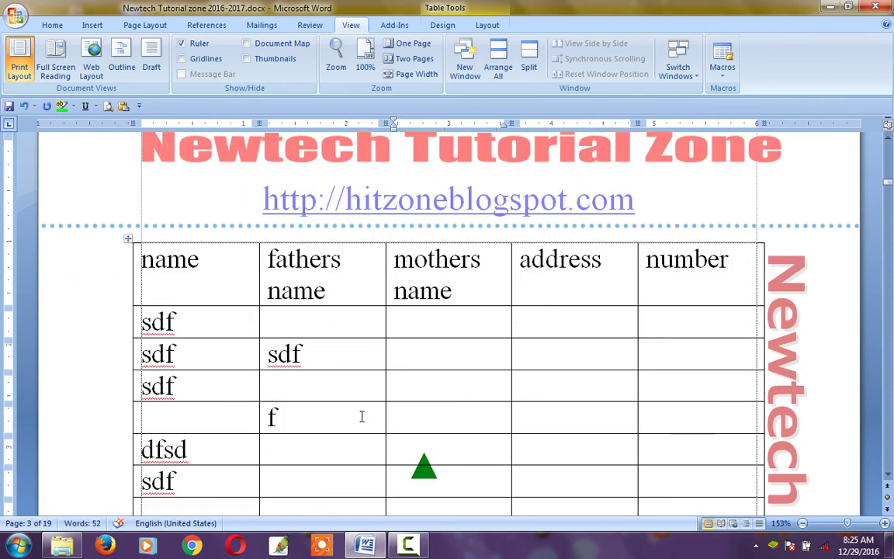
pyautogui.click(331, 385)
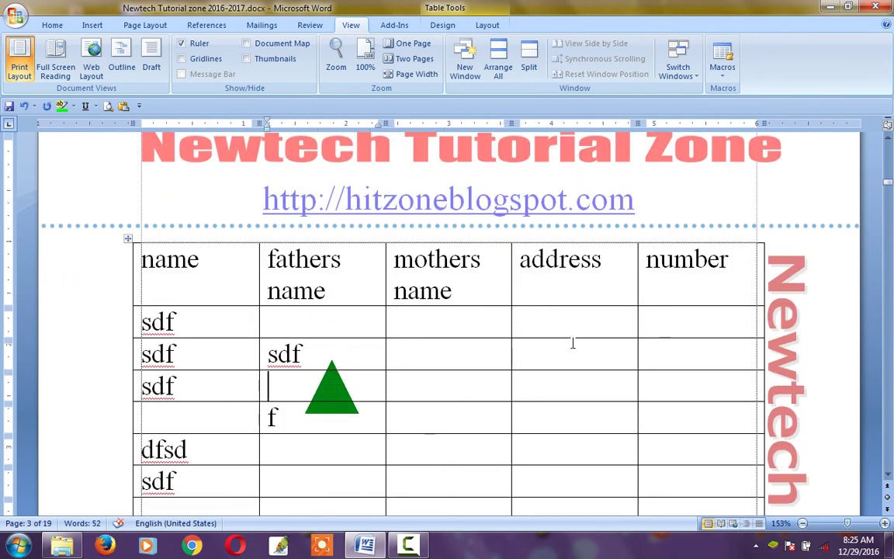
pyautogui.scroll(-3, 582, 347)
pyautogui.scroll(-2, 553, 319)
pyautogui.scroll(-1, 591, 346)
pyautogui.scroll(-3, 591, 346)
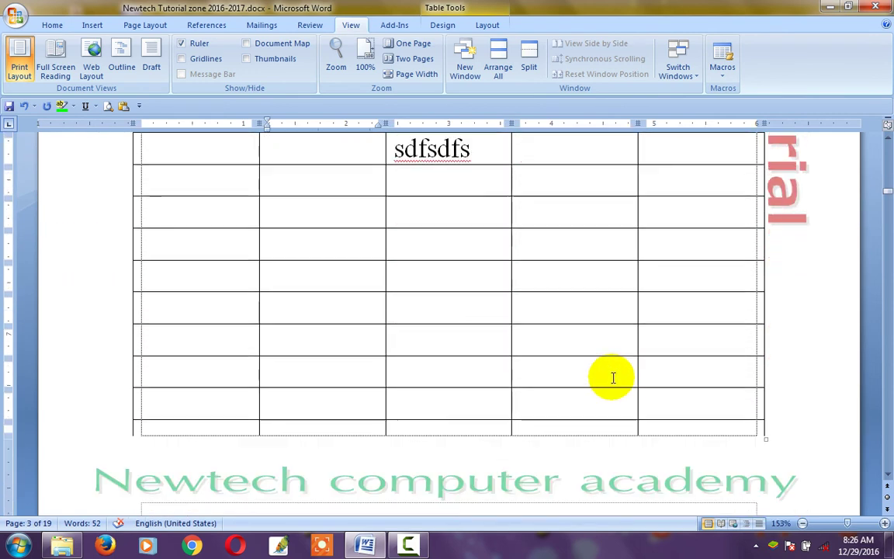
pyautogui.scroll(-3, 443, 343)
pyautogui.scroll(-3, 525, 343)
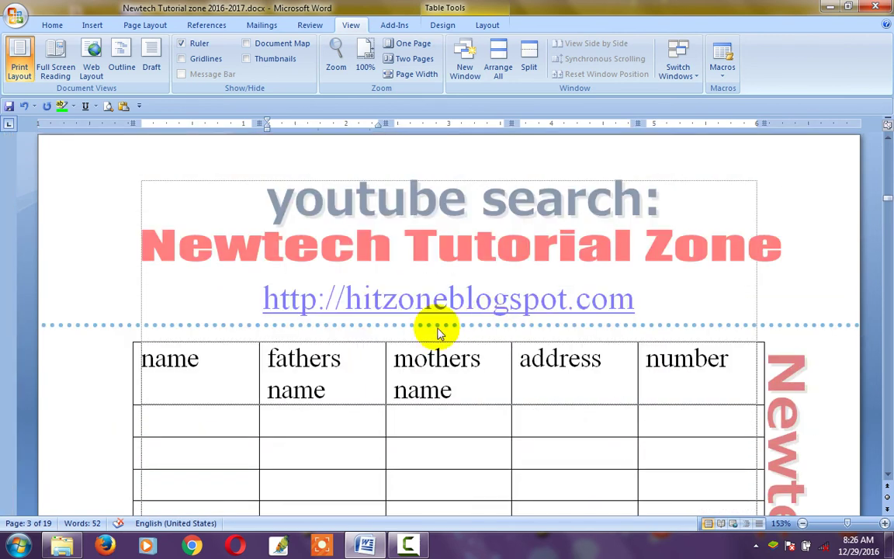
pyautogui.click(399, 405)
pyautogui.scroll(-3, 392, 411)
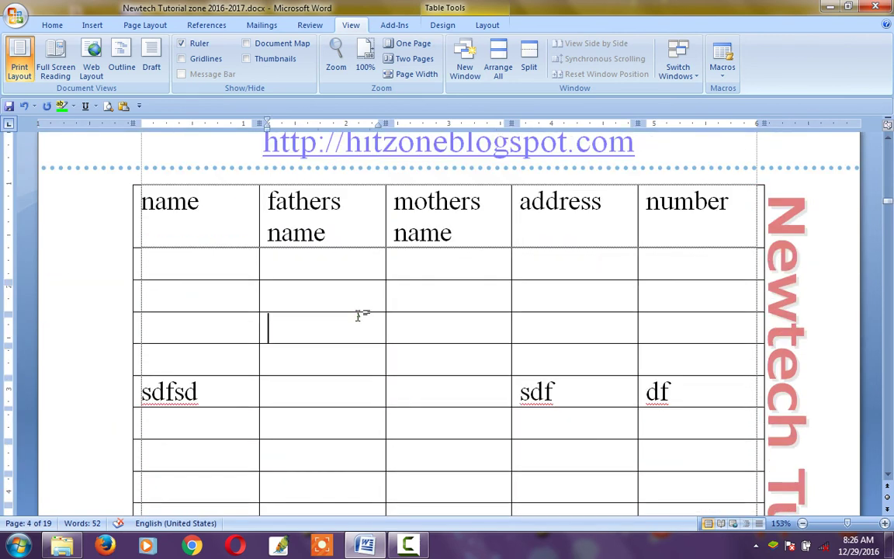
pyautogui.click(357, 316)
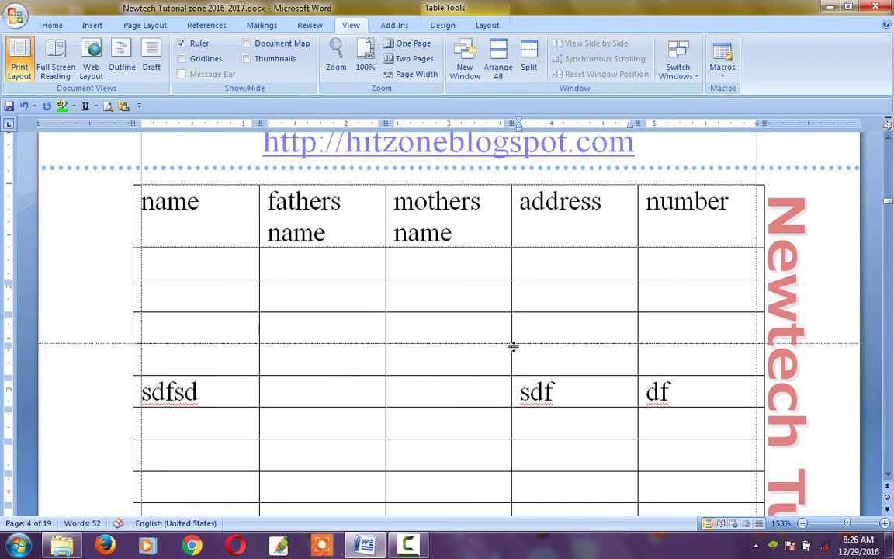
pyautogui.click(256, 118)
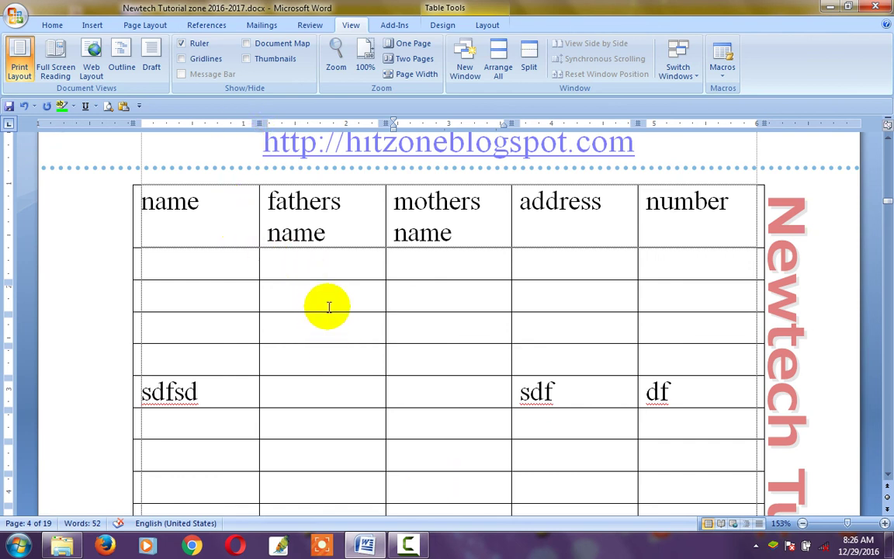
pyautogui.click(330, 419)
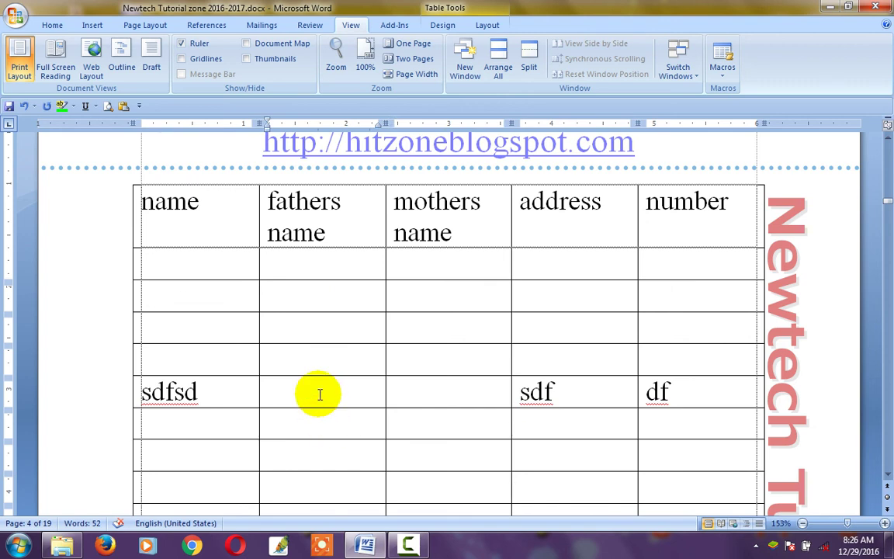
pyautogui.scroll(-1, 318, 394)
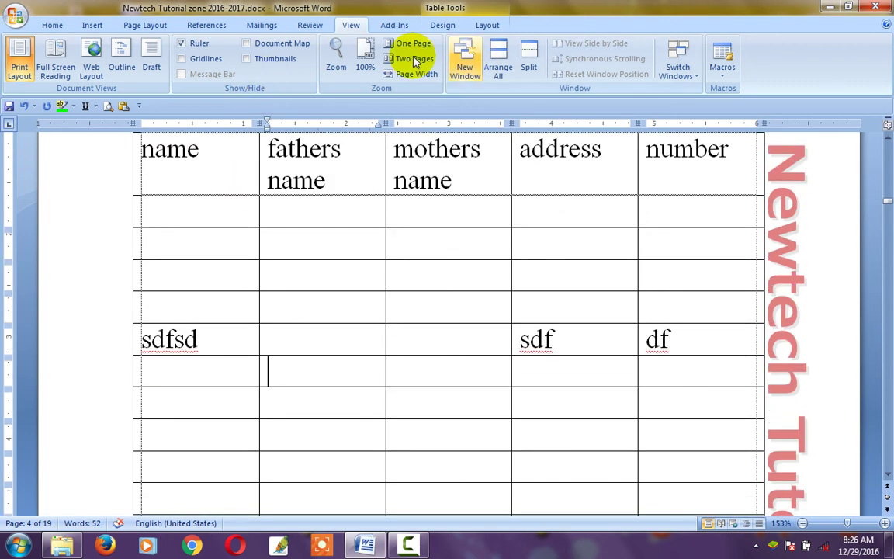
pyautogui.click(350, 409)
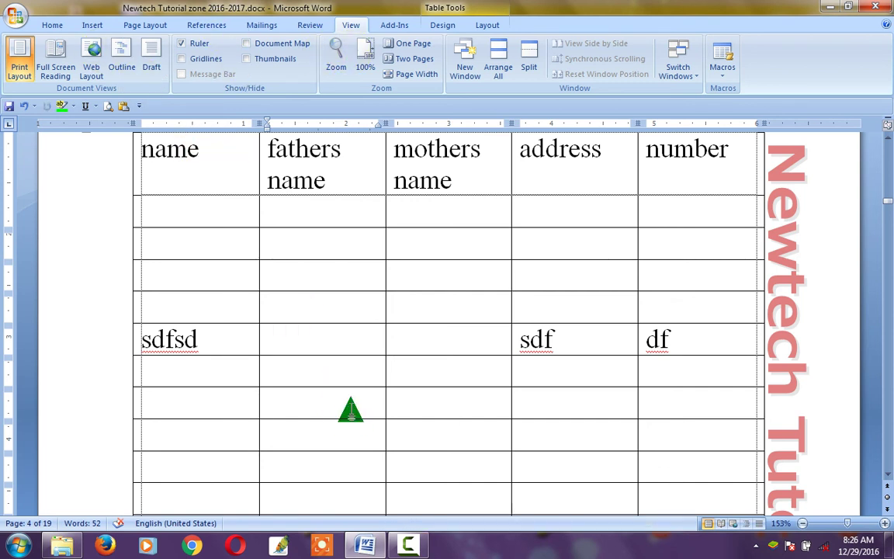
pyautogui.click(351, 409)
pyautogui.click(329, 318)
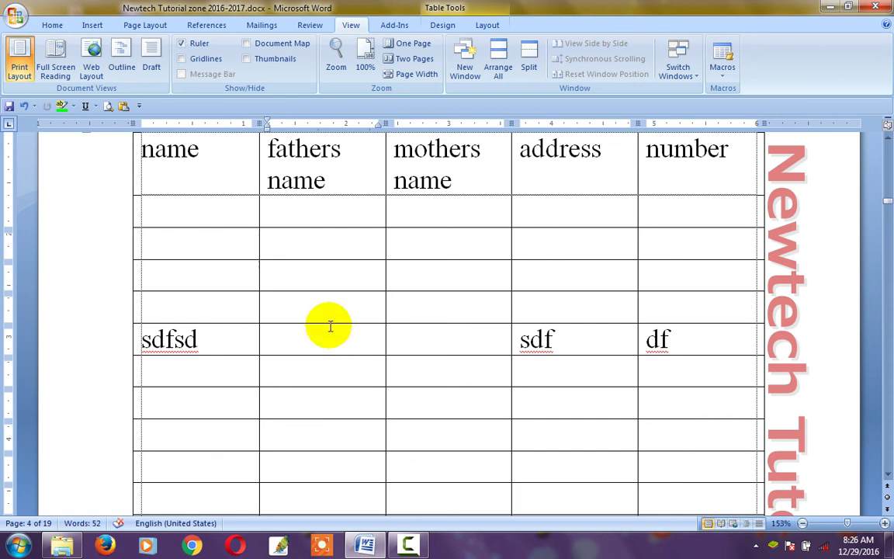
pyautogui.click(318, 318)
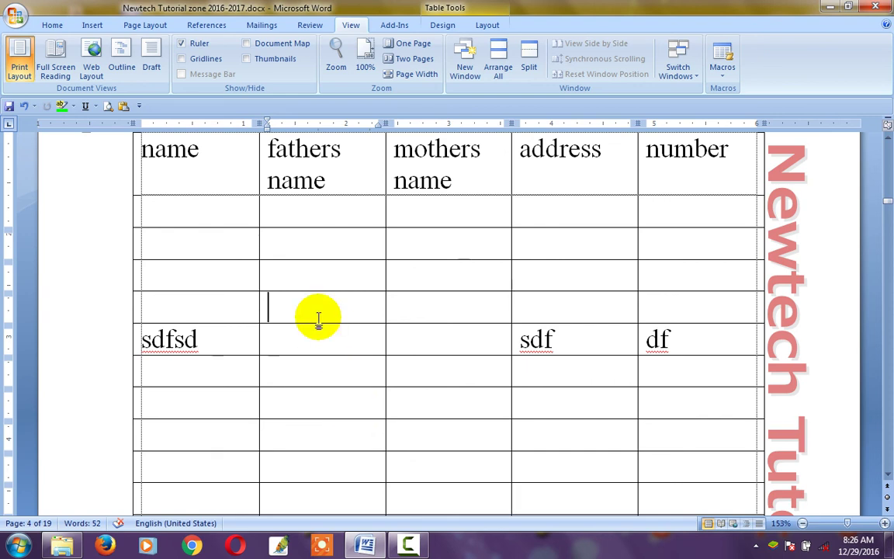
pyautogui.scroll(3, 367, 292)
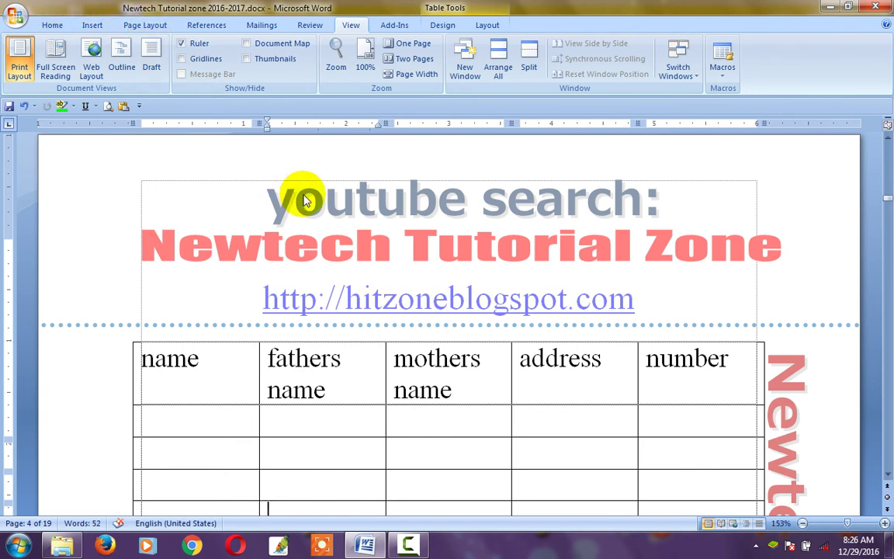
pyautogui.click(294, 444)
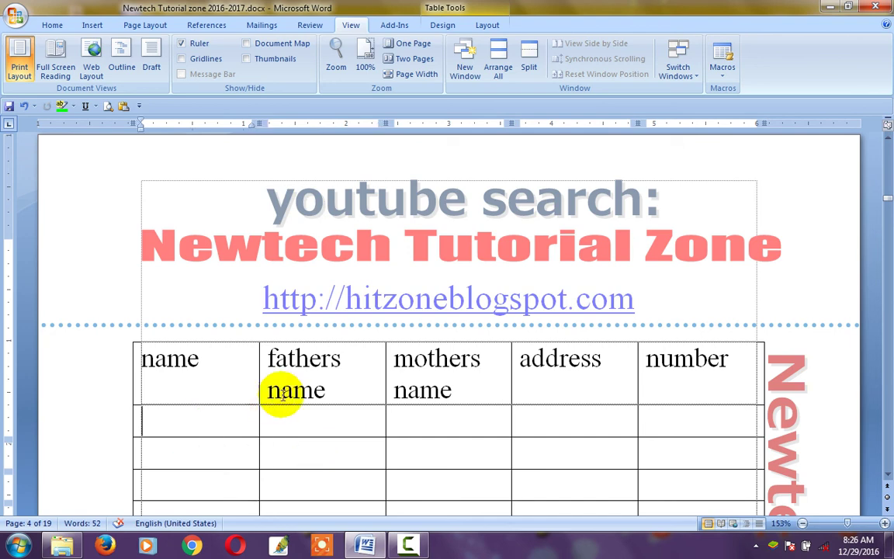
pyautogui.scroll(-2, 290, 392)
pyautogui.click(252, 448)
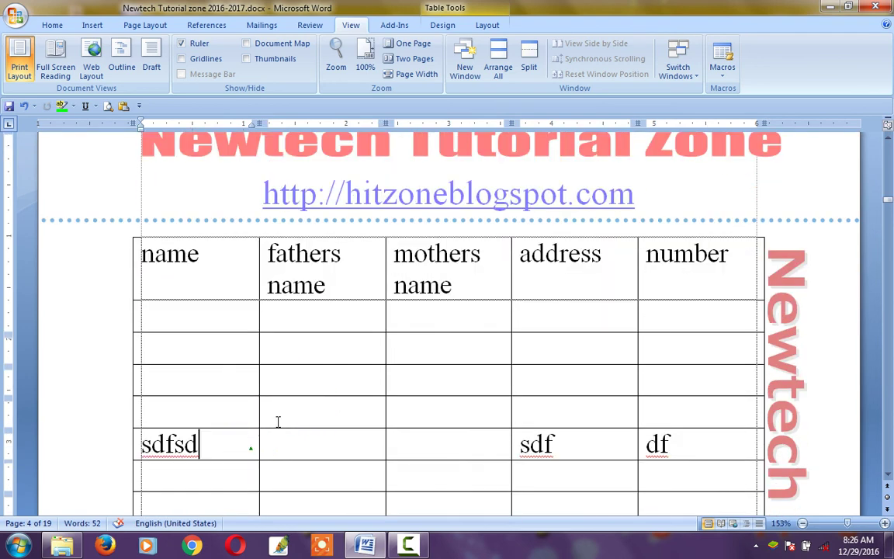
pyautogui.scroll(-4, 386, 401)
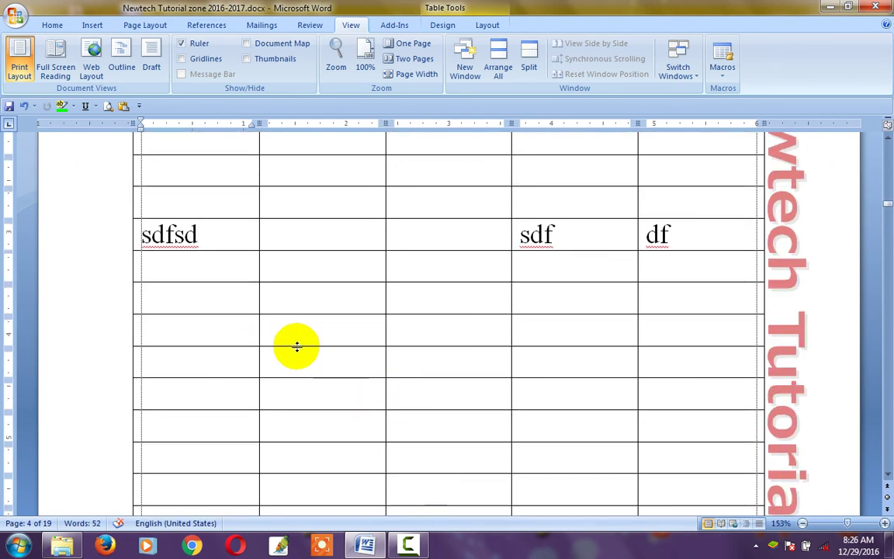
pyautogui.click(312, 232)
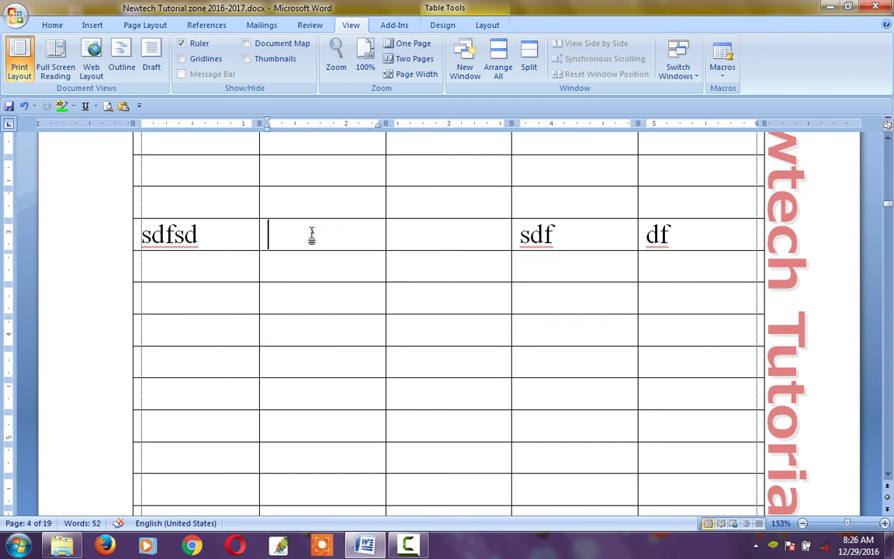
pyautogui.click(310, 234)
pyautogui.scroll(-1, 310, 234)
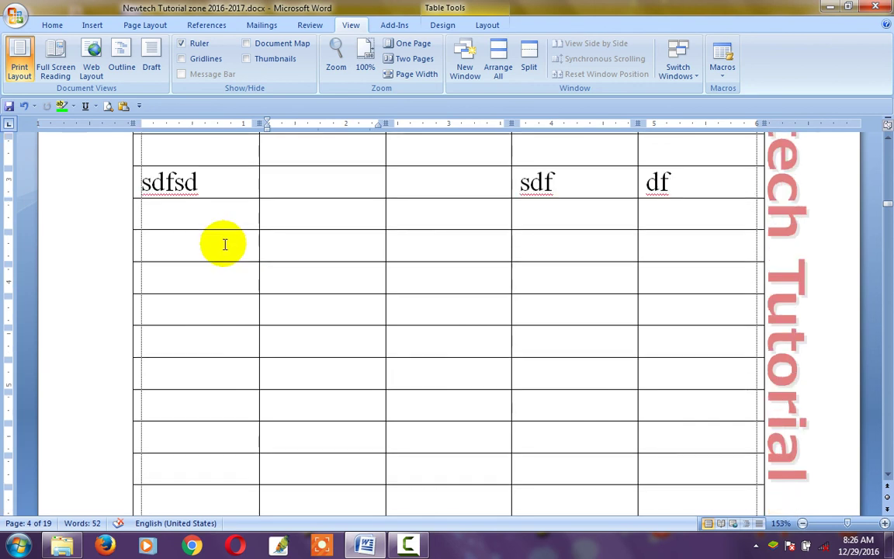
pyautogui.click(236, 337)
pyautogui.click(200, 313)
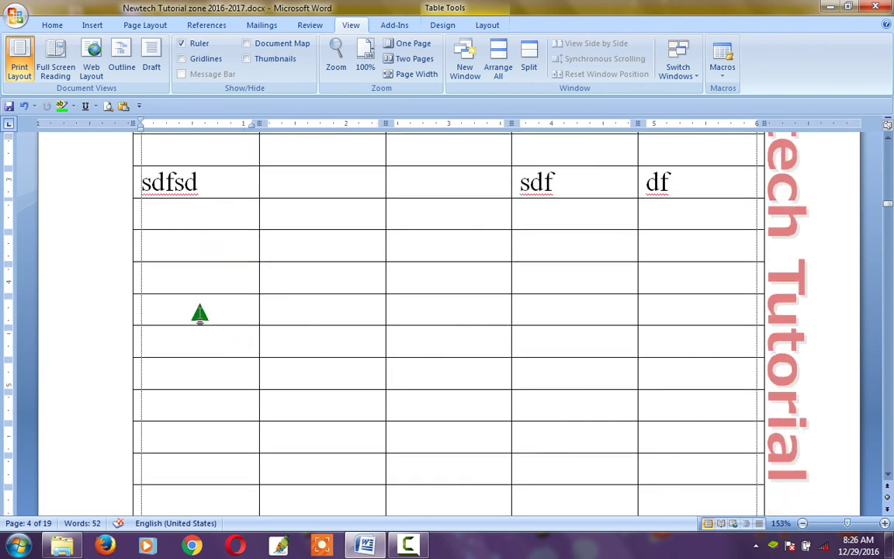
pyautogui.click(200, 313)
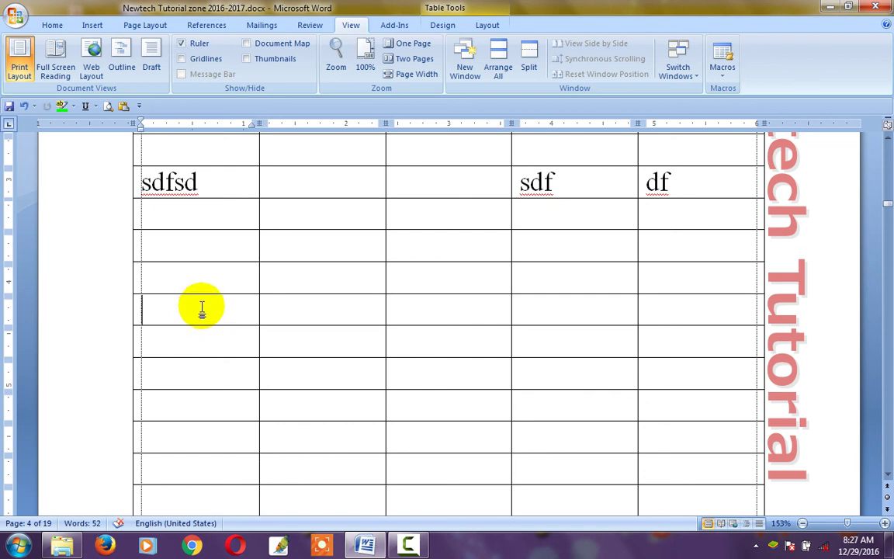
pyautogui.click(310, 295)
pyautogui.click(307, 281)
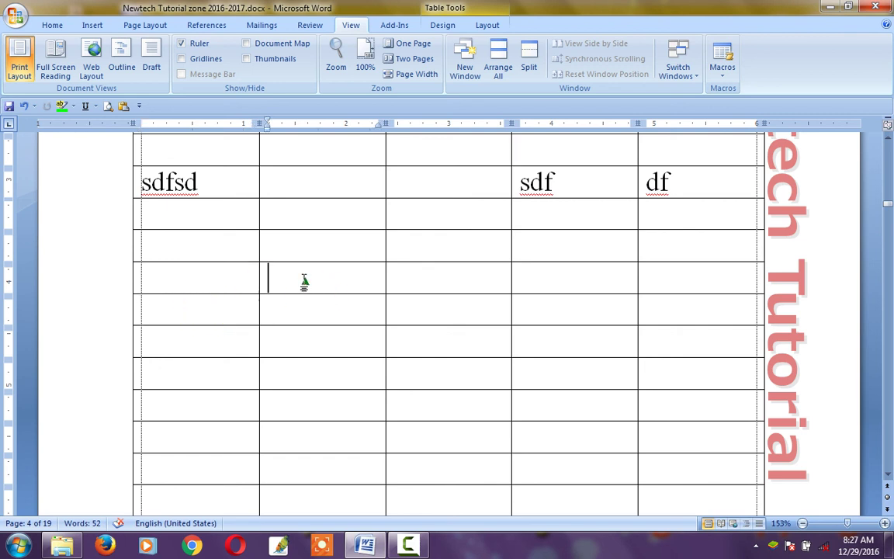
pyautogui.click(303, 282)
pyautogui.scroll(1, 302, 285)
pyautogui.scroll(1, 306, 289)
pyautogui.scroll(2, 315, 294)
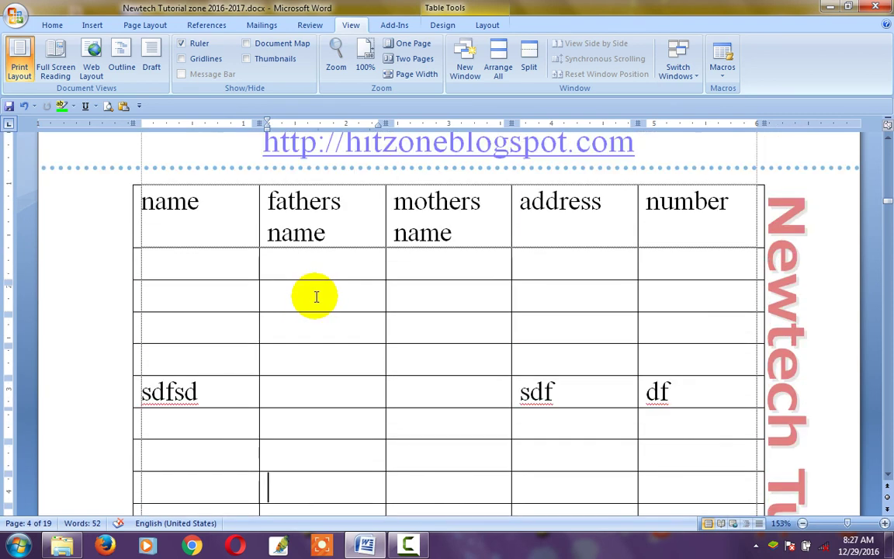
pyautogui.click(234, 299)
pyautogui.click(348, 314)
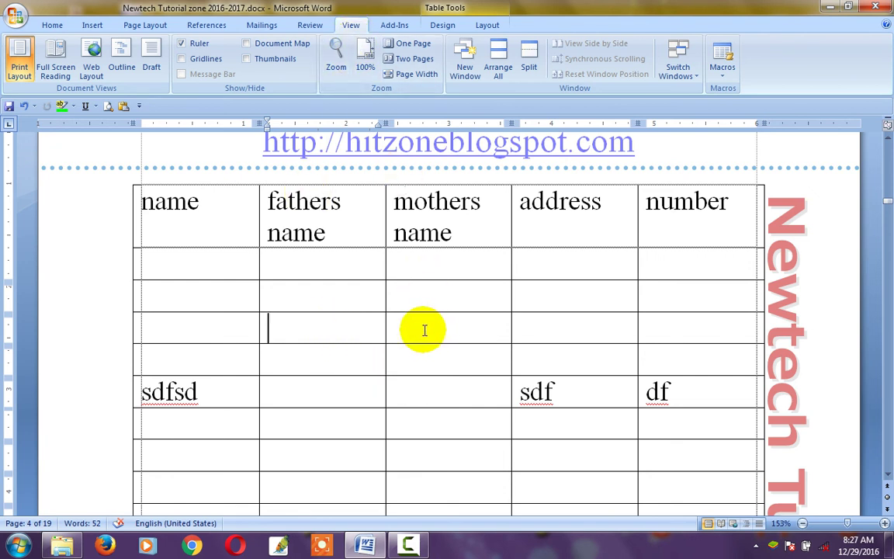
pyautogui.click(307, 314)
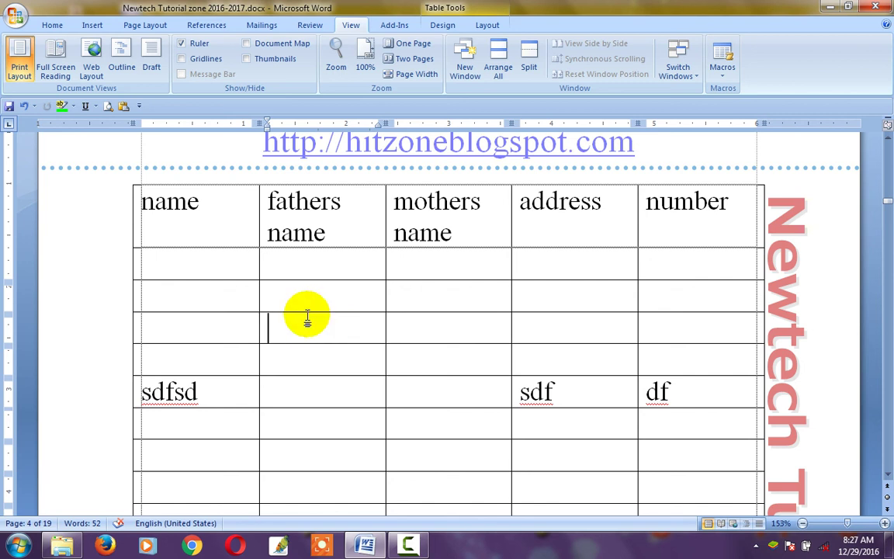
pyautogui.click(408, 545)
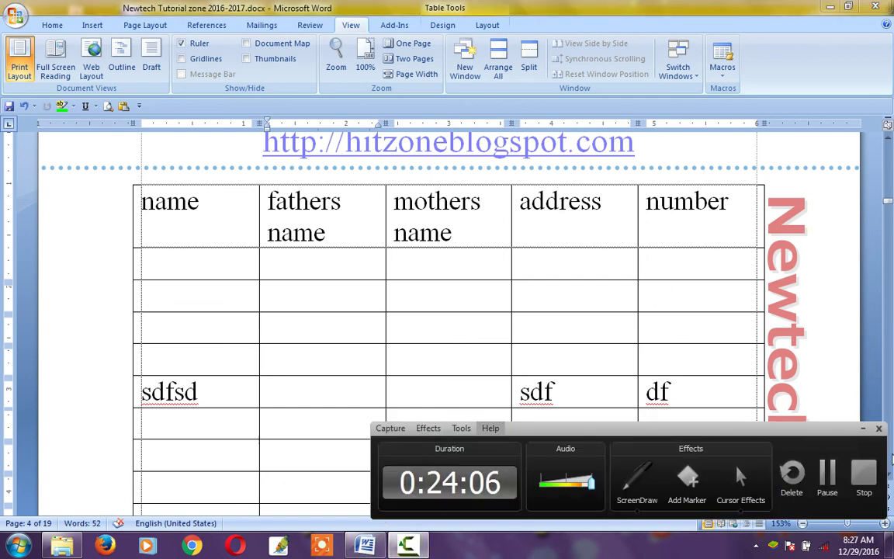